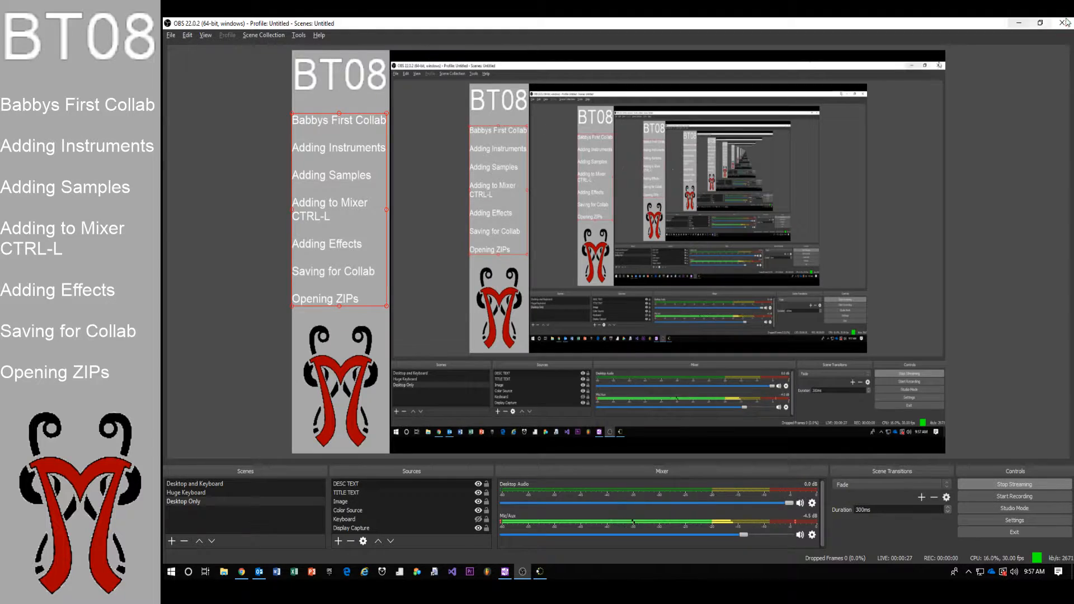
# Minimize OBS and open the LanSchool Teacher Console from the system tray
pyautogui.click(1019, 23)
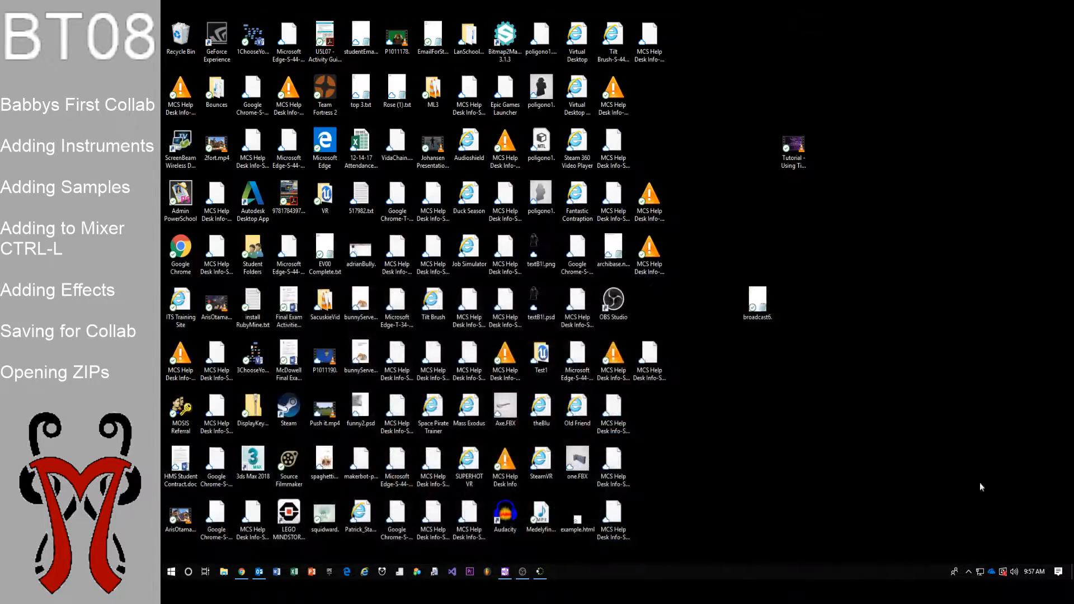
pyautogui.click(968, 571)
pyautogui.click(959, 511)
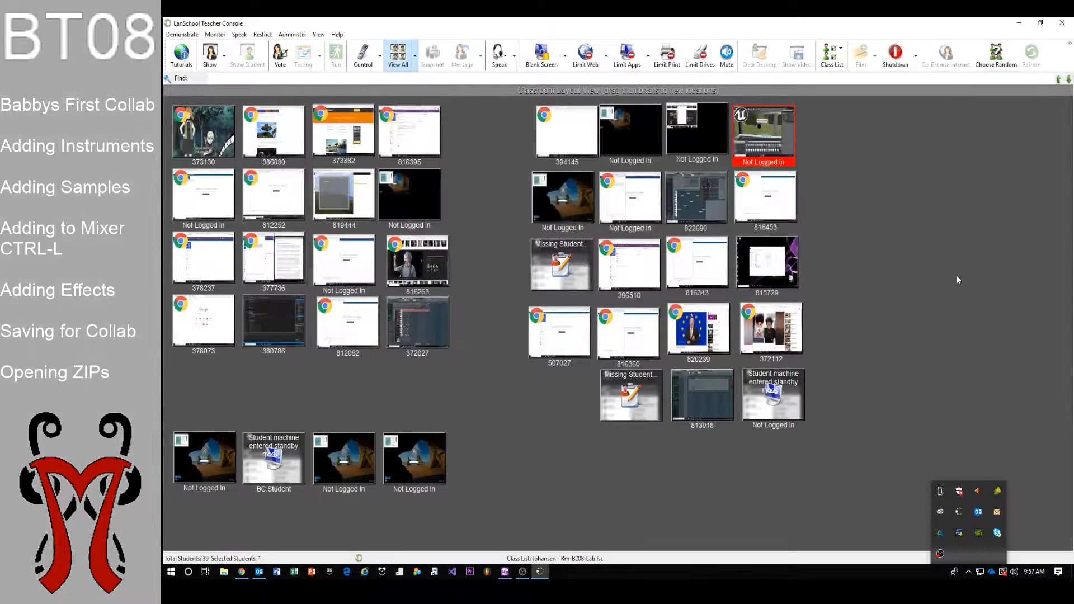
# Remote-control the student computer running FL Studio, end the session, and minimize the console
pyautogui.click(414, 330)
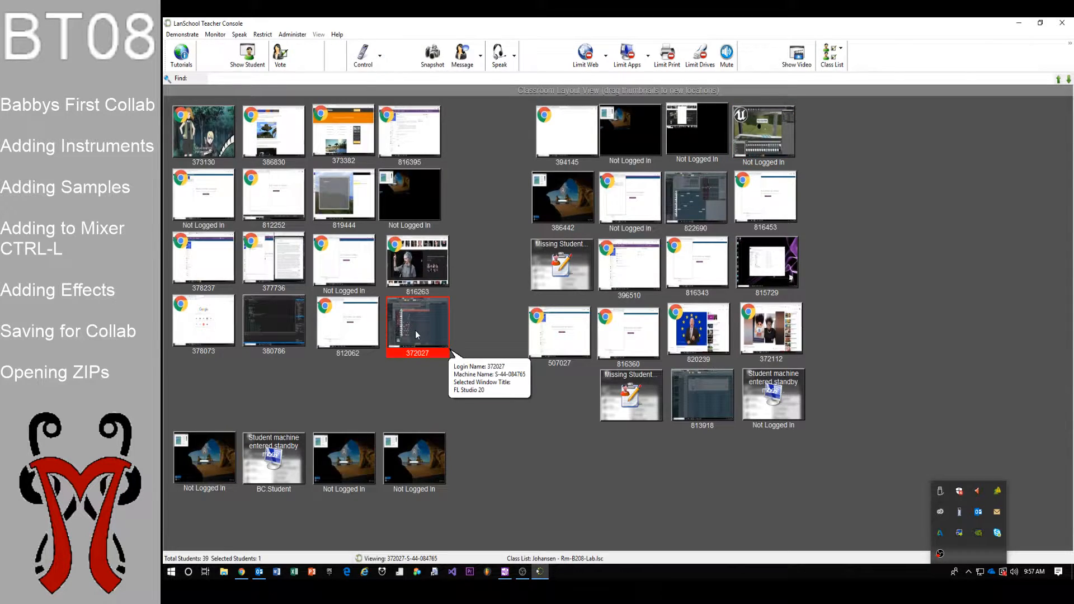
pyautogui.doubleClick(416, 334)
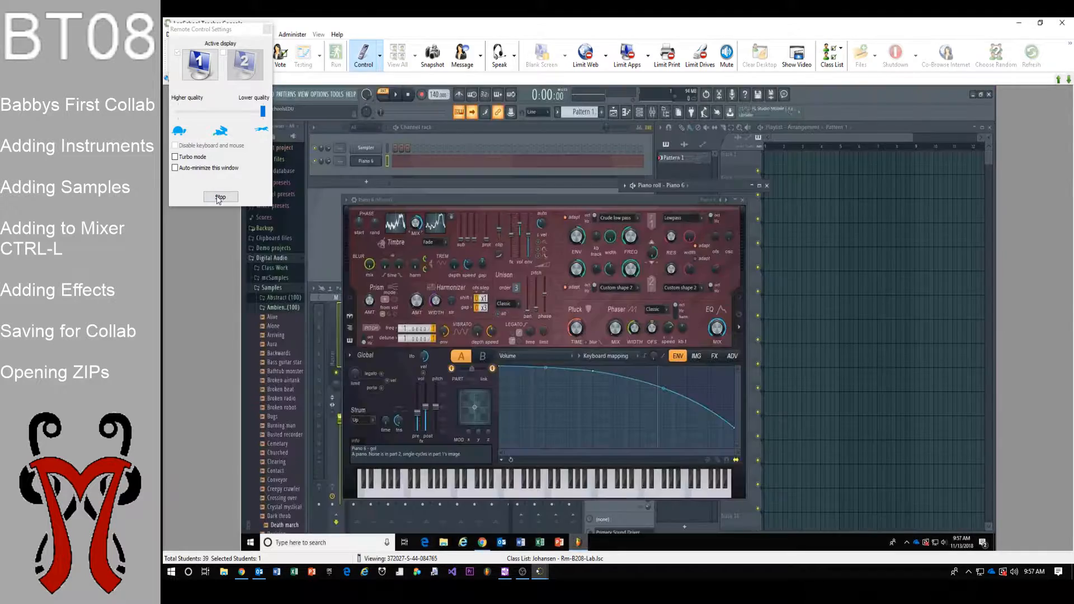
pyautogui.click(220, 197)
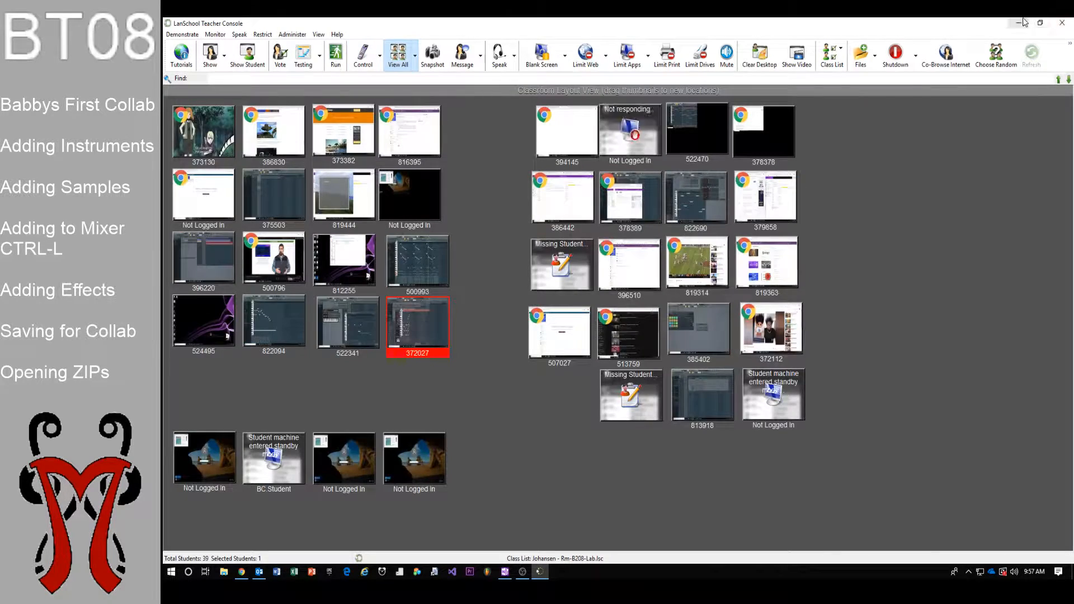
pyautogui.click(1018, 22)
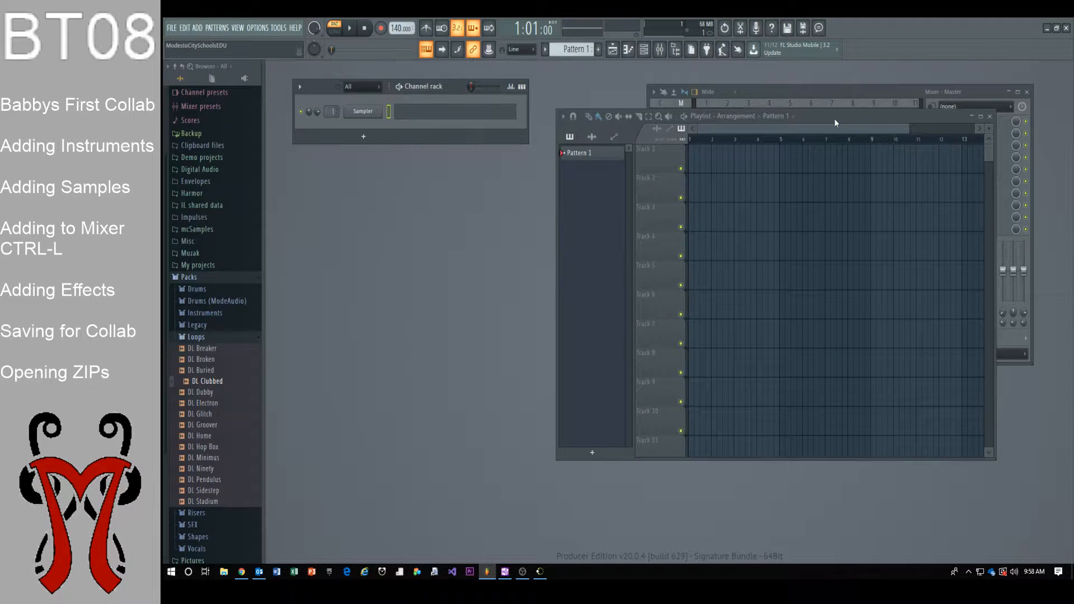
# Collapse and re-expand the Packs > Loops folder in the Browser
pyautogui.moveTo(836, 122); pyautogui.dragTo(840, 133)
pyautogui.click(226, 338)
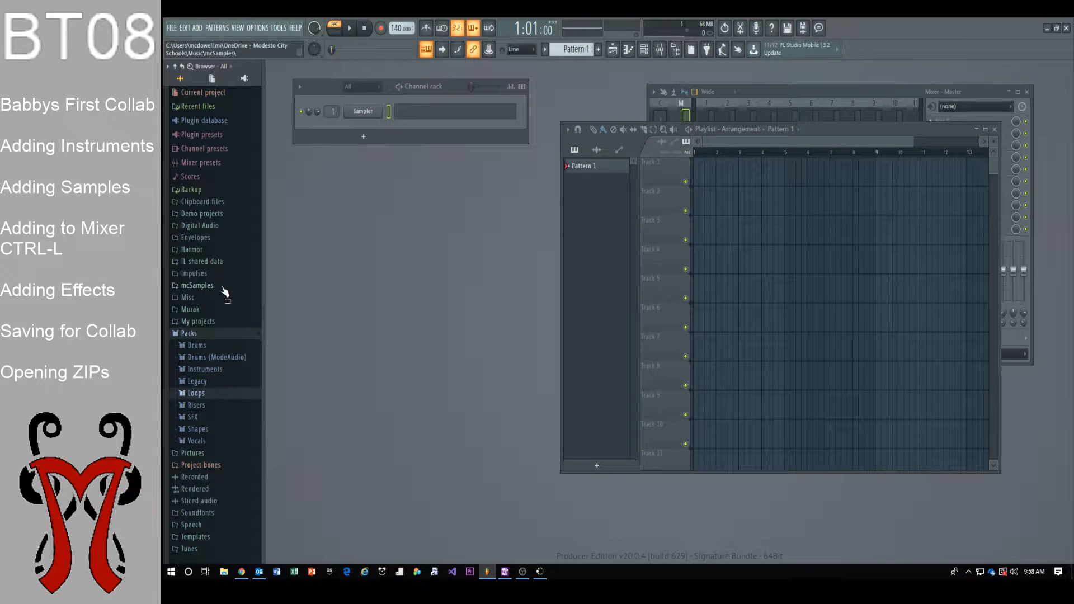
pyautogui.click(211, 333)
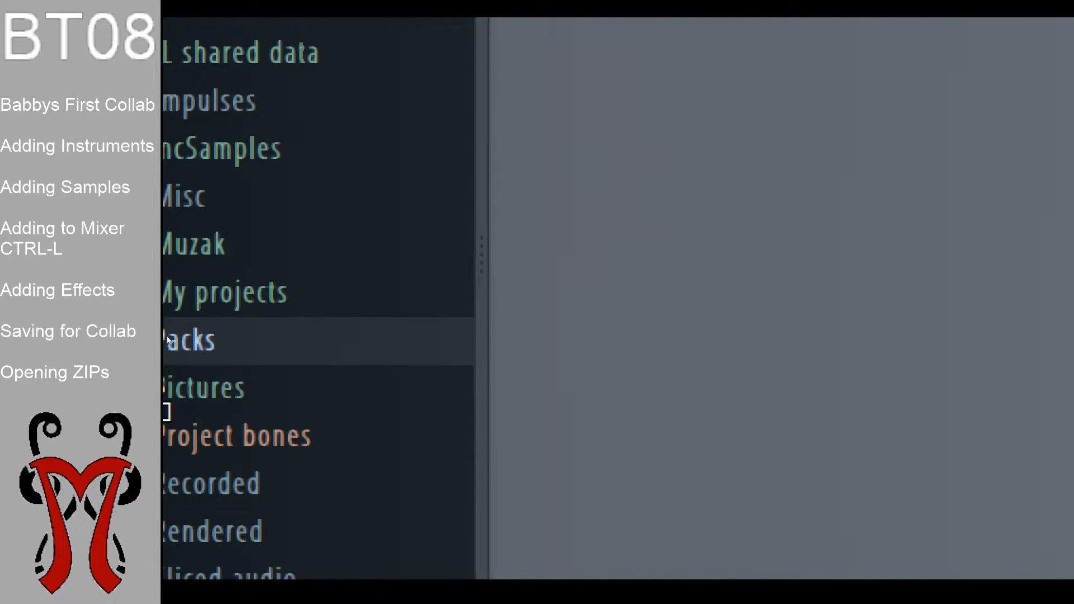
pyautogui.click(170, 348)
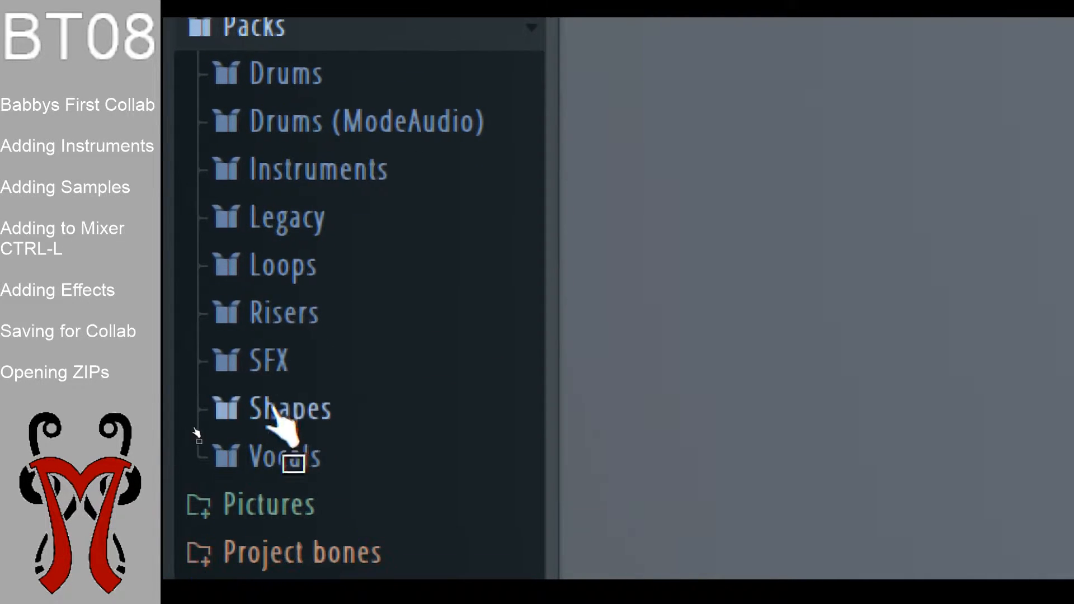
pyautogui.click(323, 495)
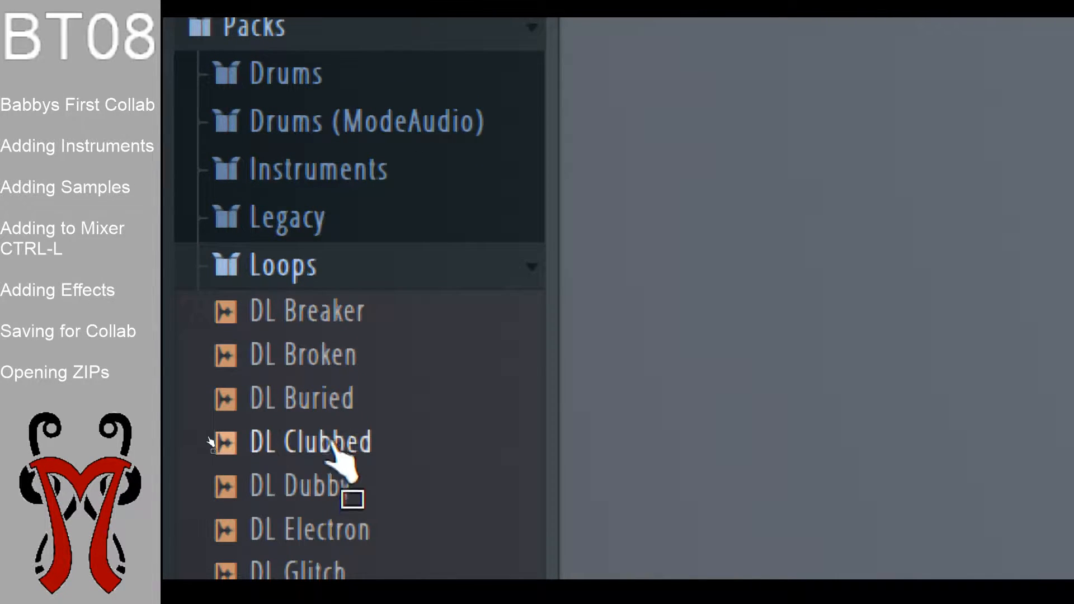
# Preview DL Broken and DL Home, then place DL Home at the start of Track 1
pyautogui.click(328, 355)
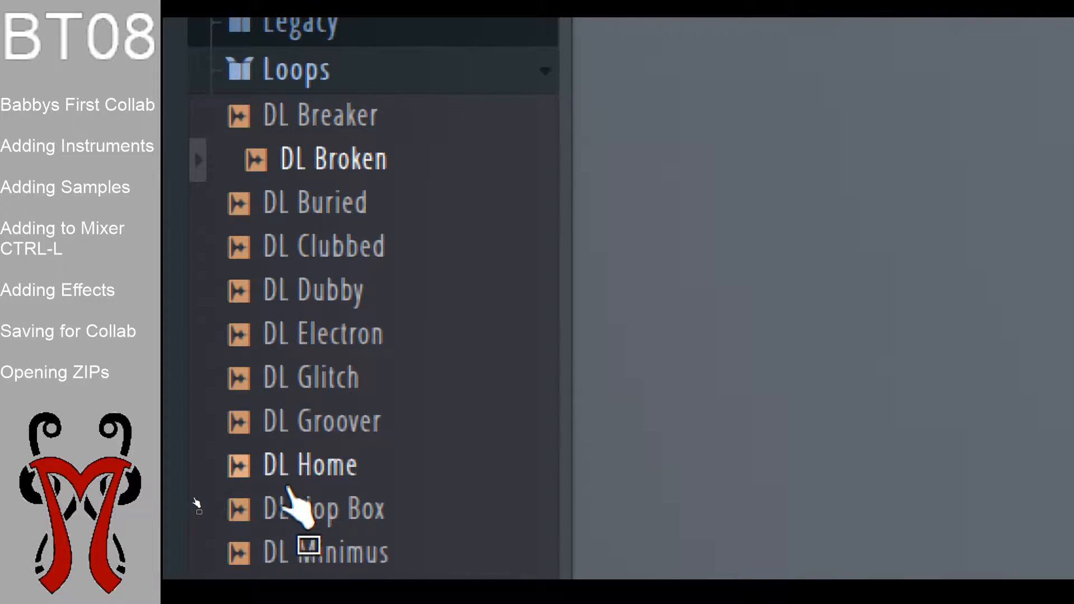
pyautogui.click(308, 464)
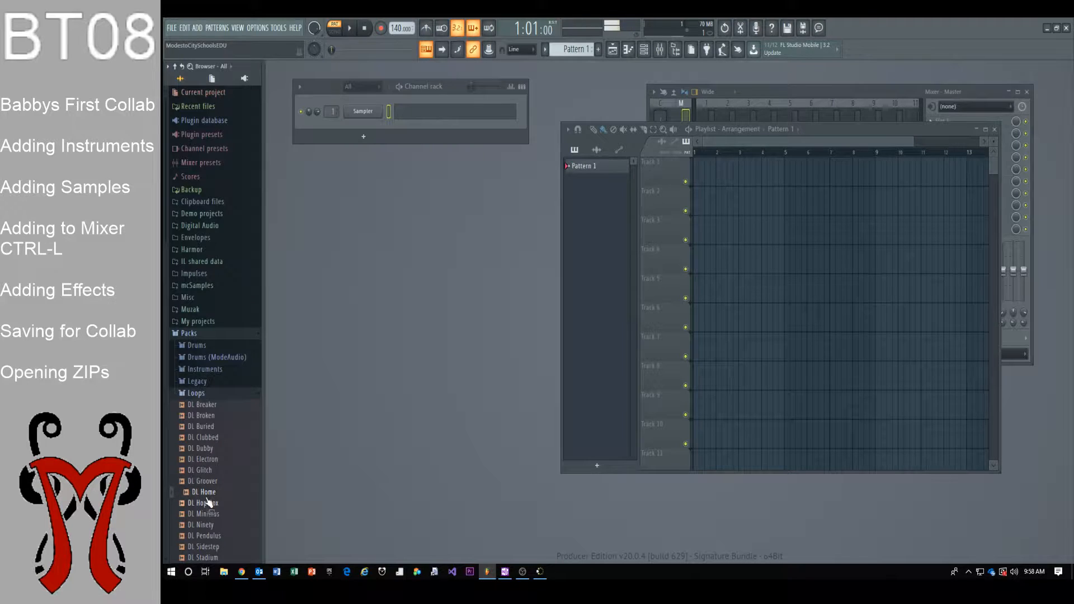
pyautogui.moveTo(206, 495); pyautogui.dragTo(700, 170)
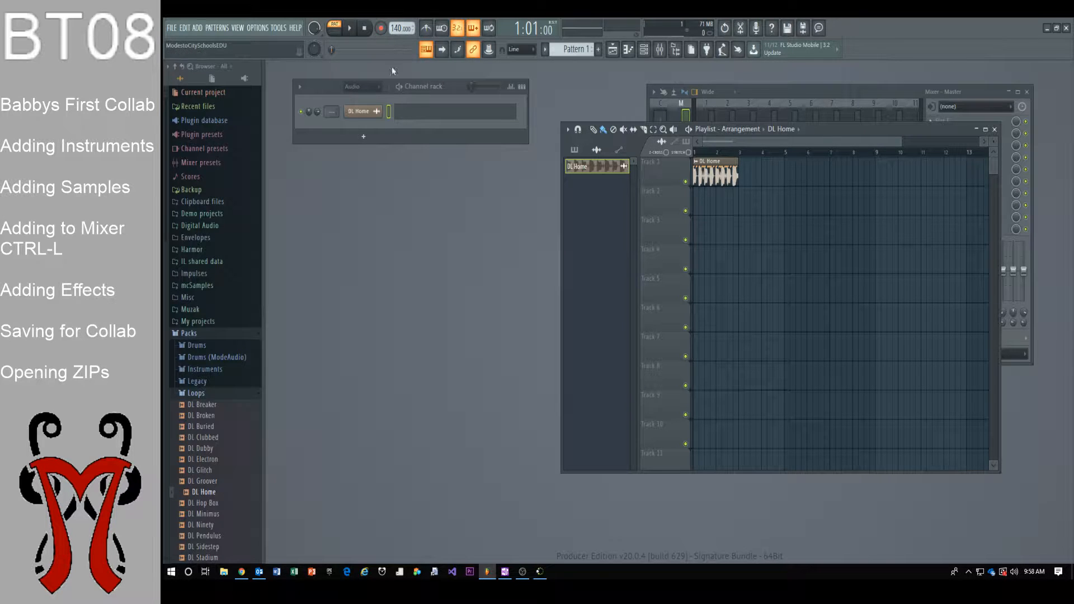
# Test playback and switch the transport from Pattern to Song mode
pyautogui.press('space')
pyautogui.press('space')
pyautogui.click(340, 32)
pyautogui.press('space')
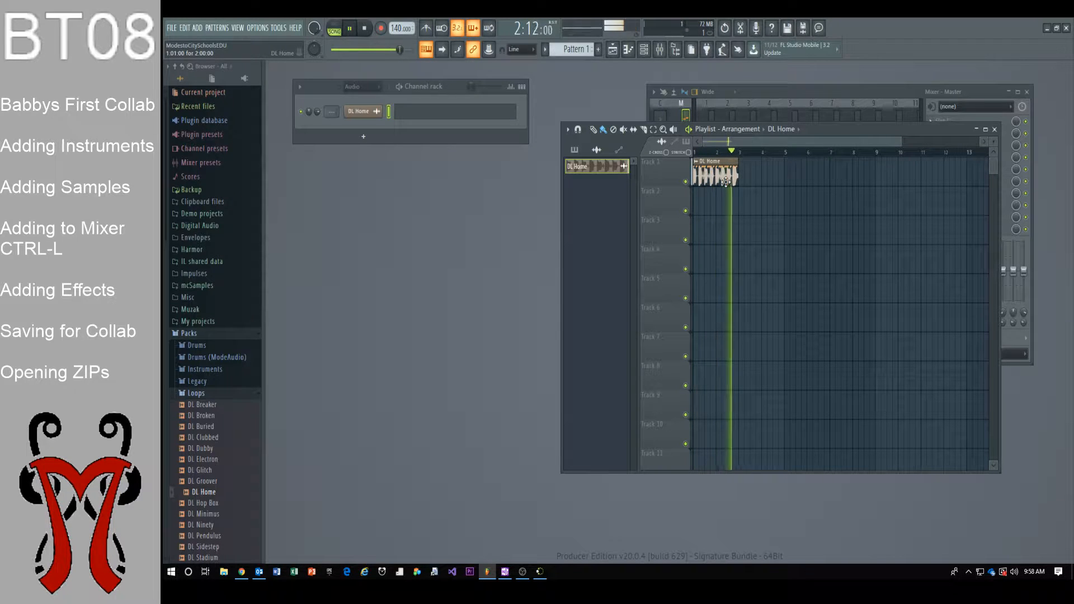
pyautogui.press('space')
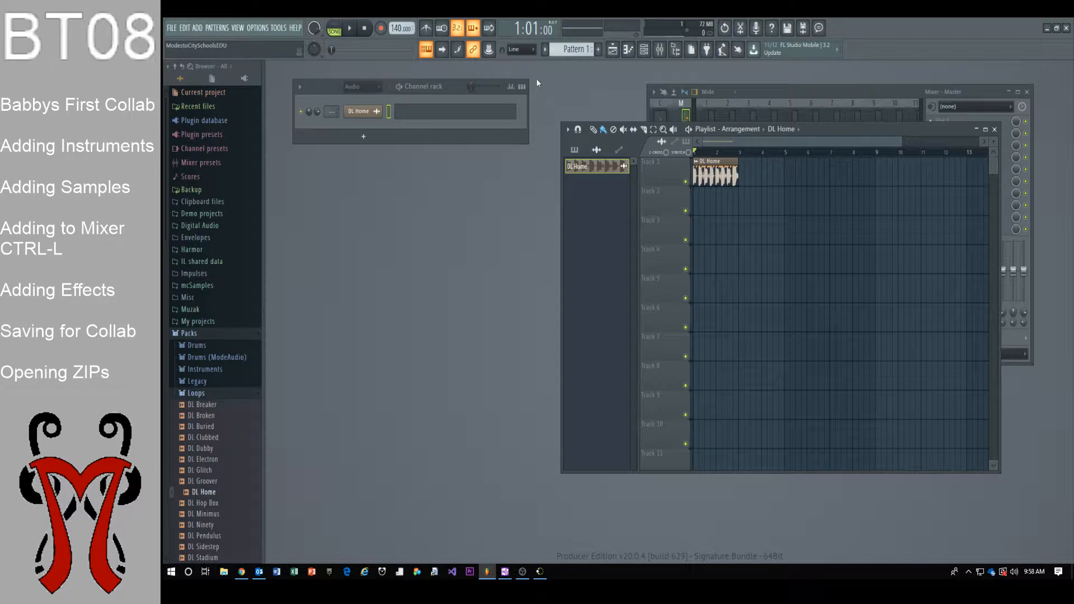
# Lower the tempo from 140 to 121 BPM, restretch the channels, and play the song back
pyautogui.moveTo(393, 26)
pyautogui.mouseDown()
pyautogui.moveTo(393, 42)
pyautogui.moveTo(394, 29)
pyautogui.mouseUp()
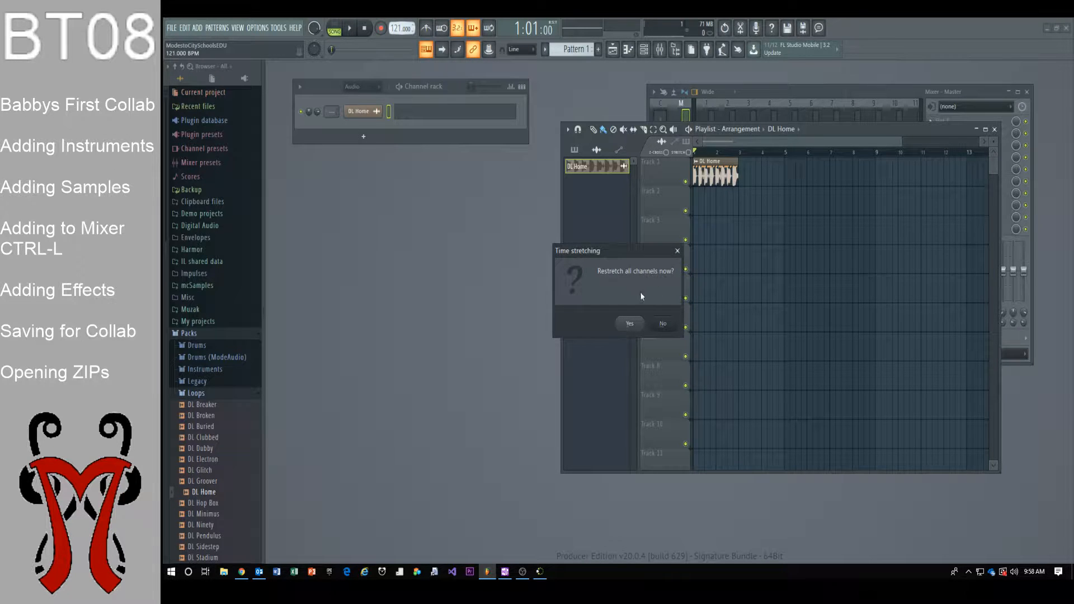
pyautogui.click(629, 325)
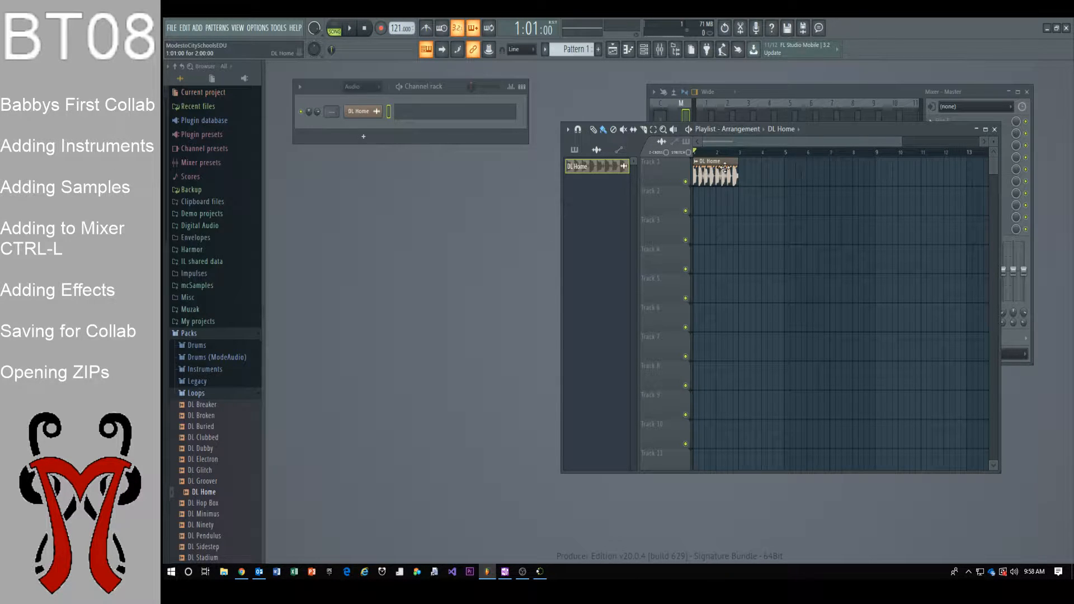
pyautogui.press('space')
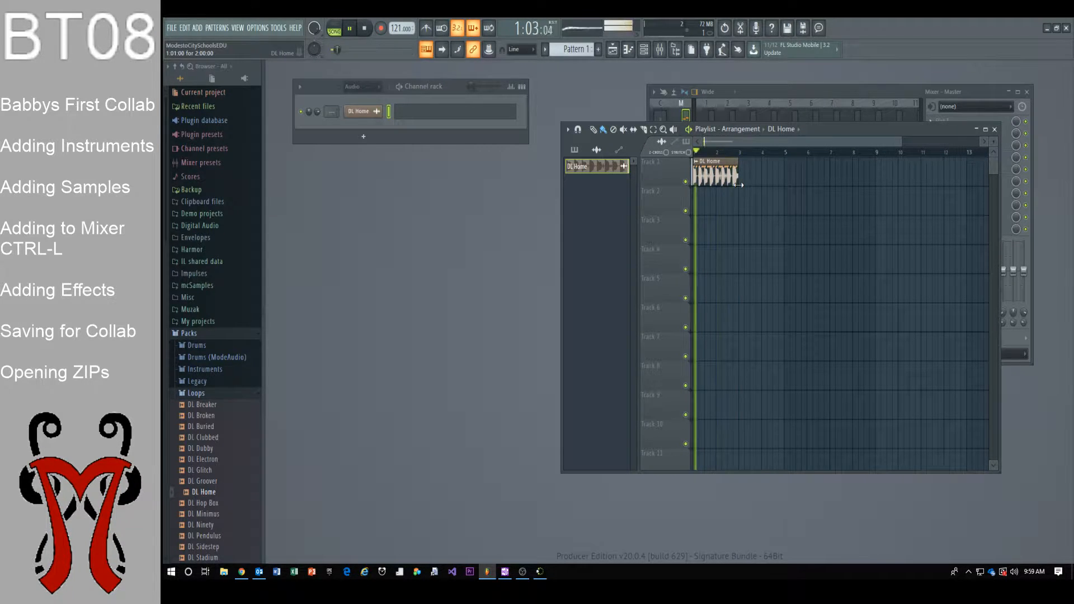
pyautogui.press('space')
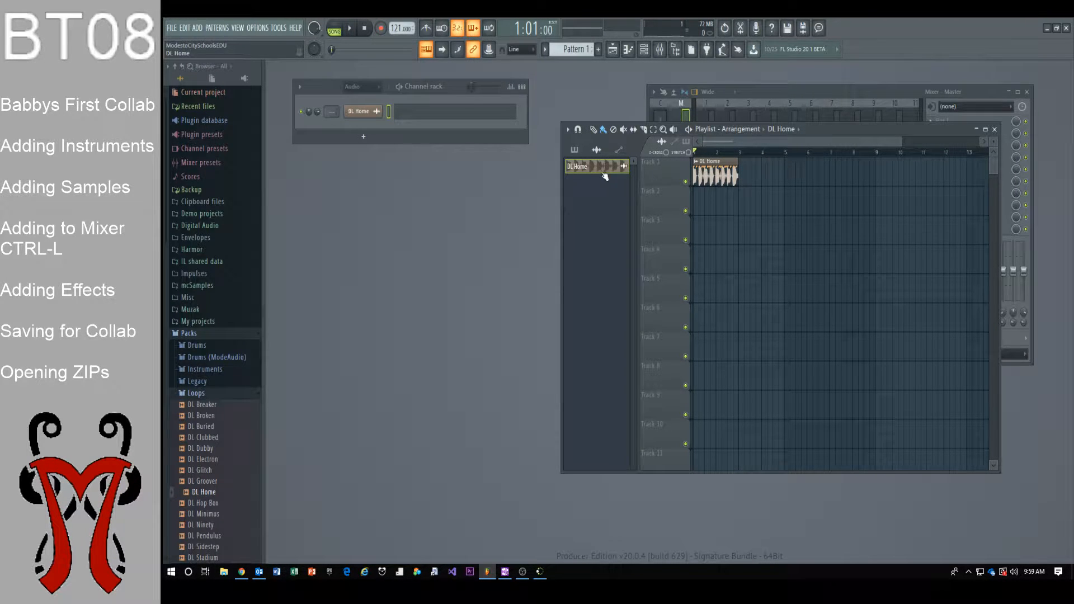
# Paint three more DL Home clips back-to-back on Track 1, ending at bar 9
pyautogui.click(742, 178)
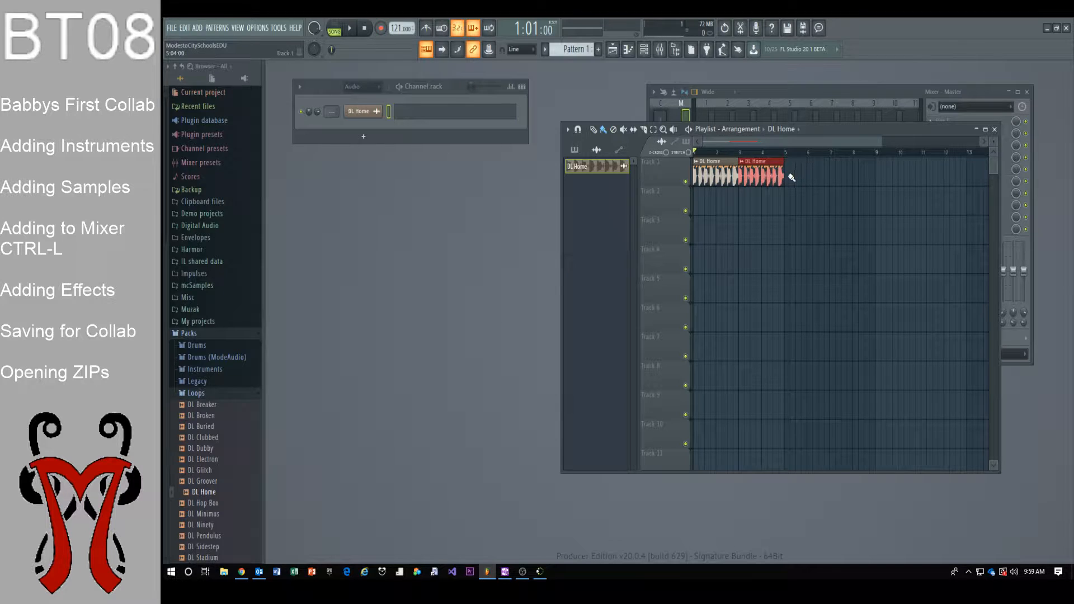
pyautogui.click(787, 177)
pyautogui.click(833, 174)
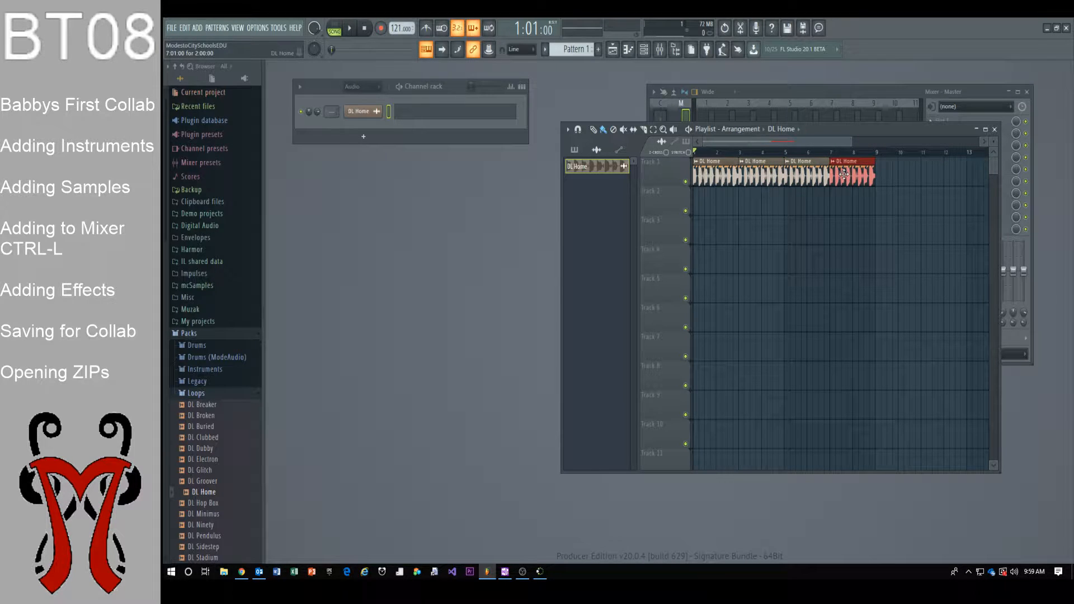
pyautogui.scroll(-3, 218, 474)
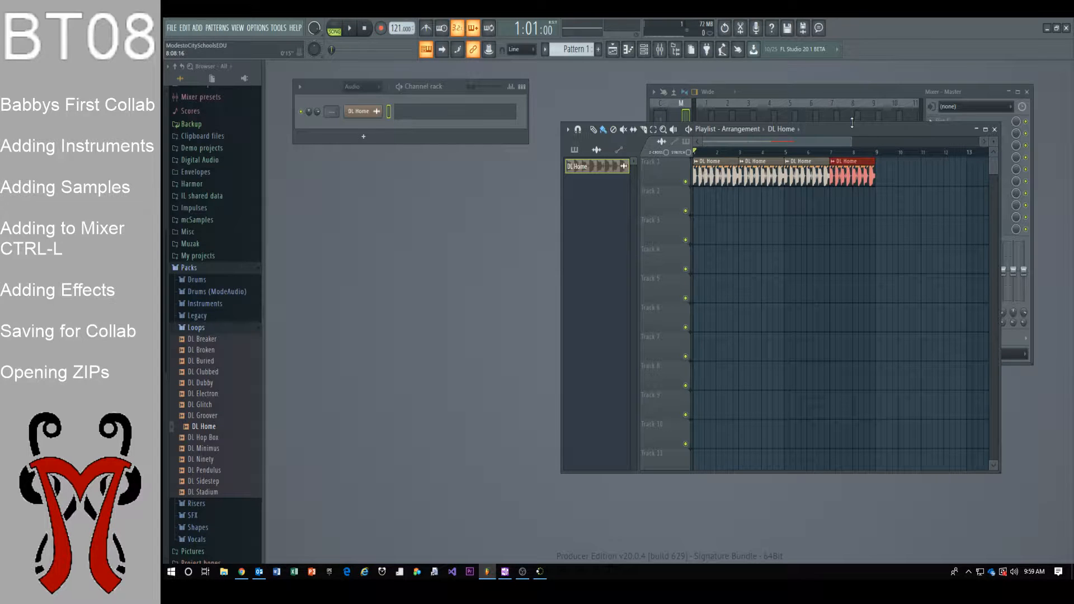
pyautogui.moveTo(869, 137); pyautogui.dragTo(825, 186)
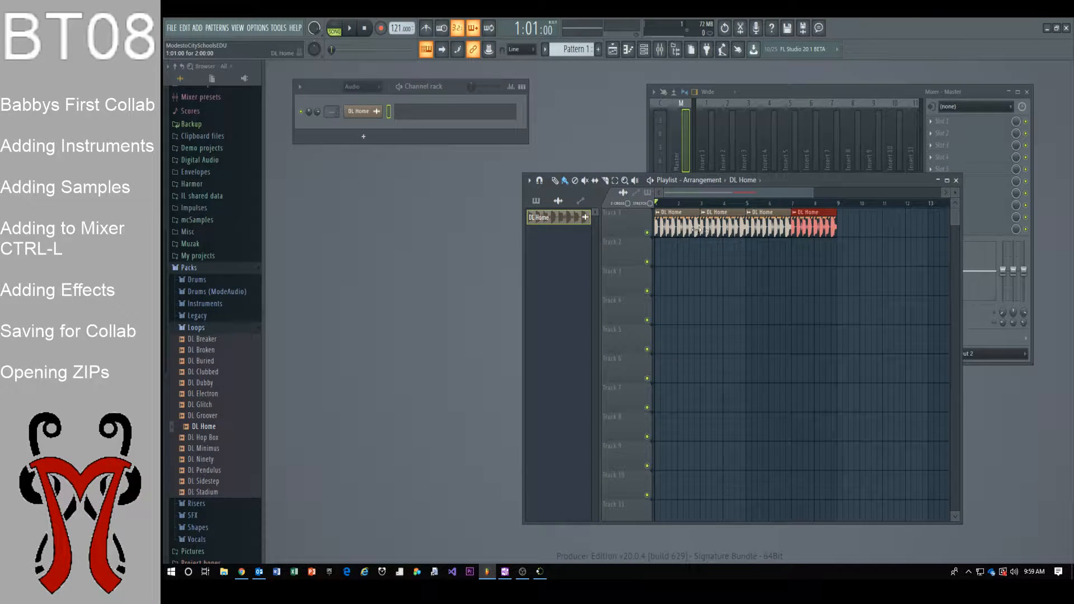
pyautogui.moveTo(444, 88); pyautogui.dragTo(437, 145)
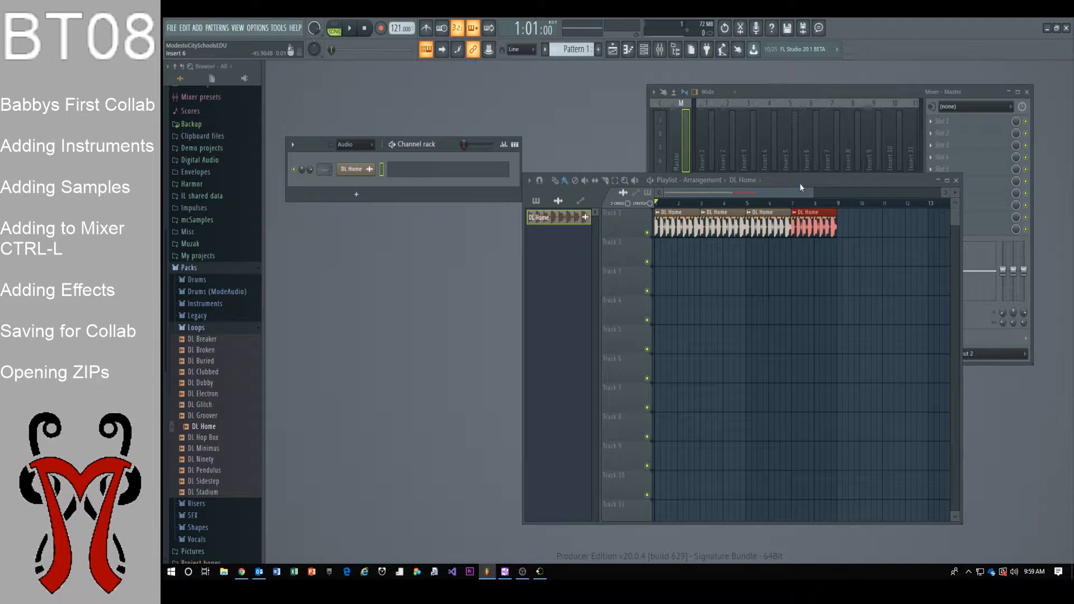
pyautogui.moveTo(800, 183); pyautogui.dragTo(787, 256)
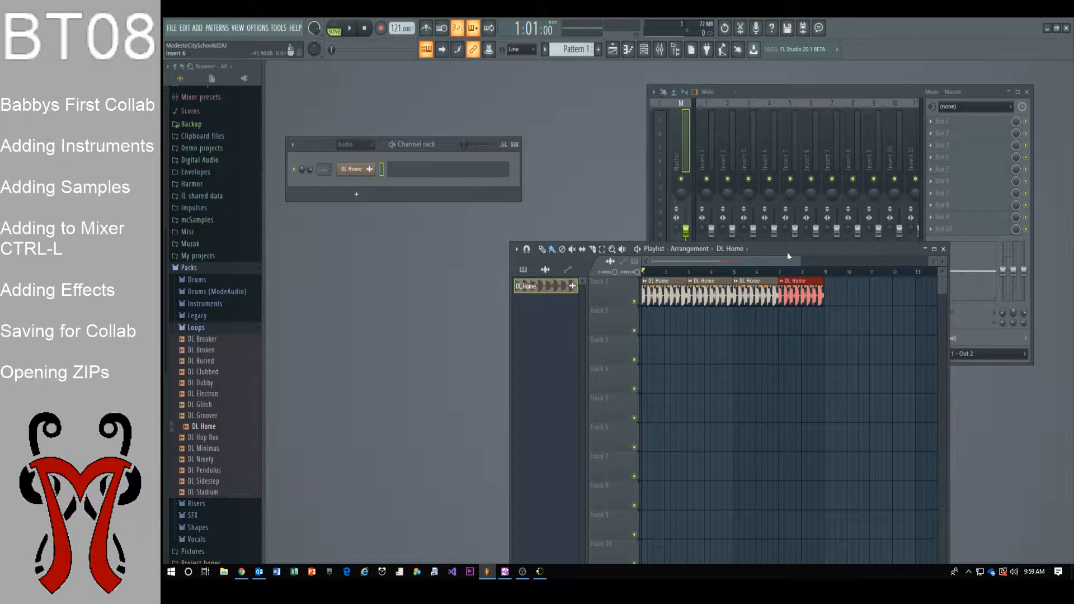
pyautogui.click(356, 171)
# Route the DL Home channel to mixer insert 2 (DL Home) with Ctrl+L, then open channel rack options
pyautogui.moveTo(428, 158); pyautogui.dragTo(401, 277)
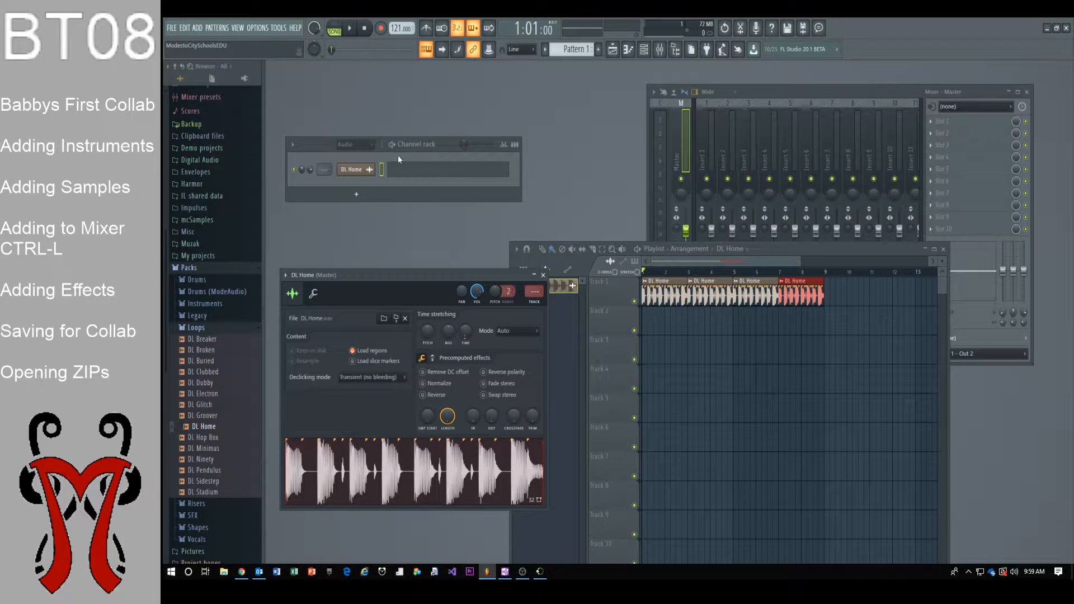
pyautogui.click(363, 172)
pyautogui.click(363, 173)
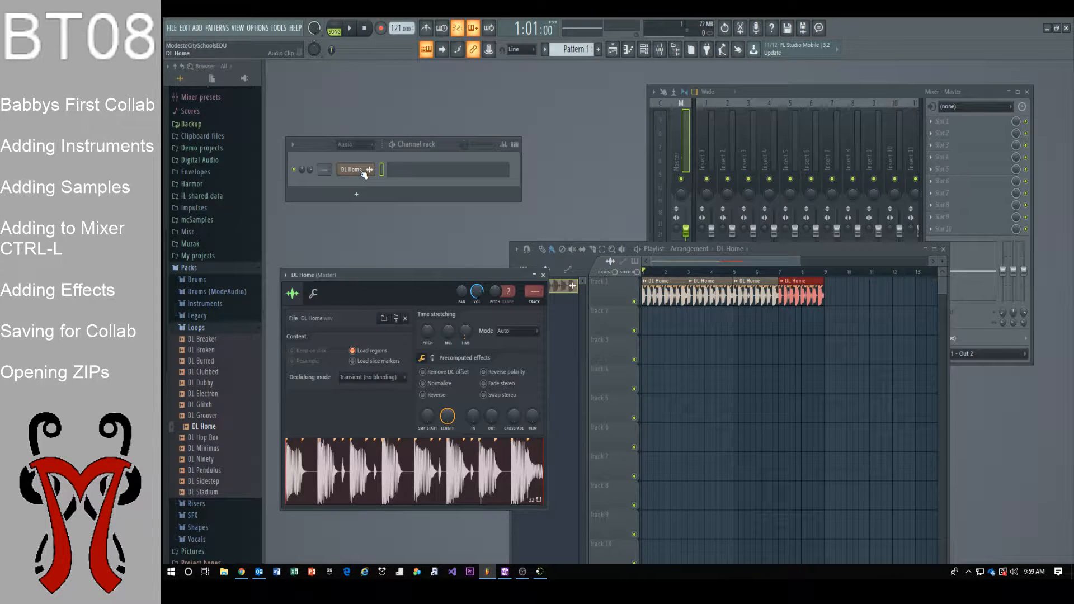
pyautogui.hotkey('ctrl', 'l')
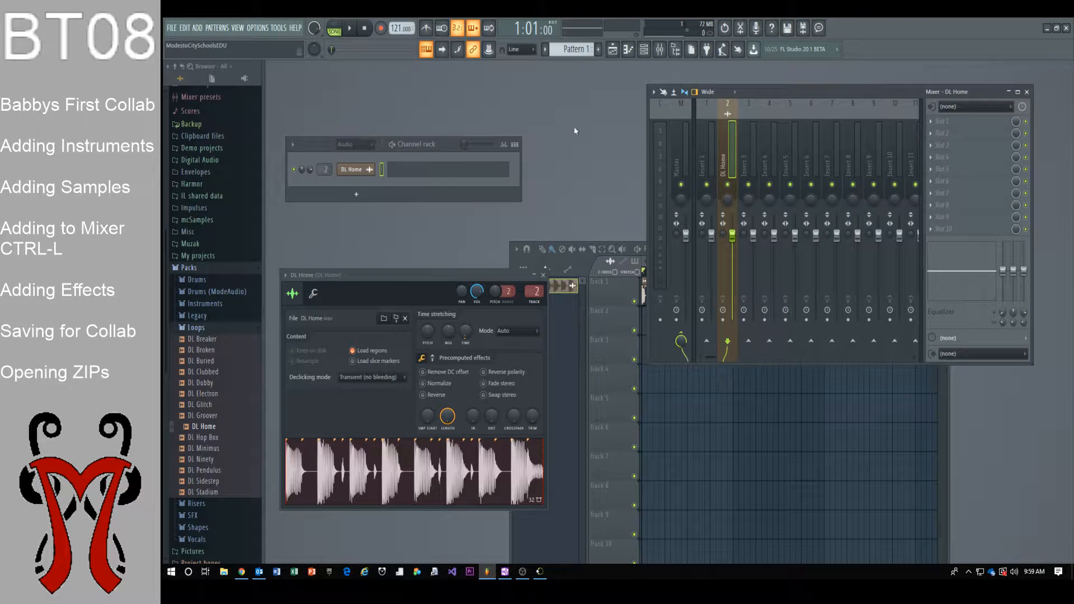
pyautogui.click(361, 171)
pyautogui.click(359, 172)
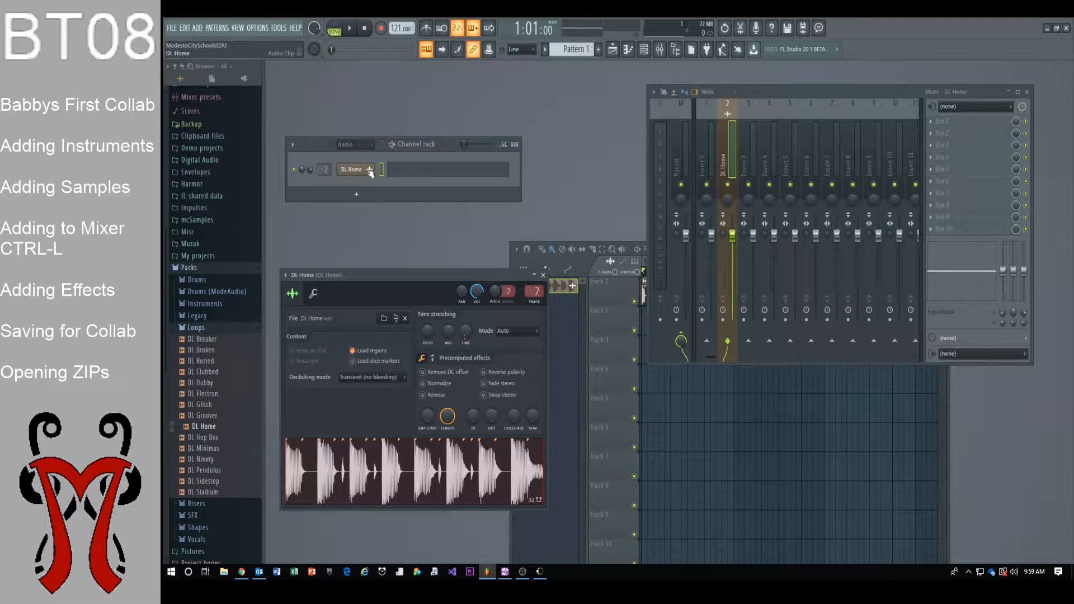
pyautogui.click(293, 147)
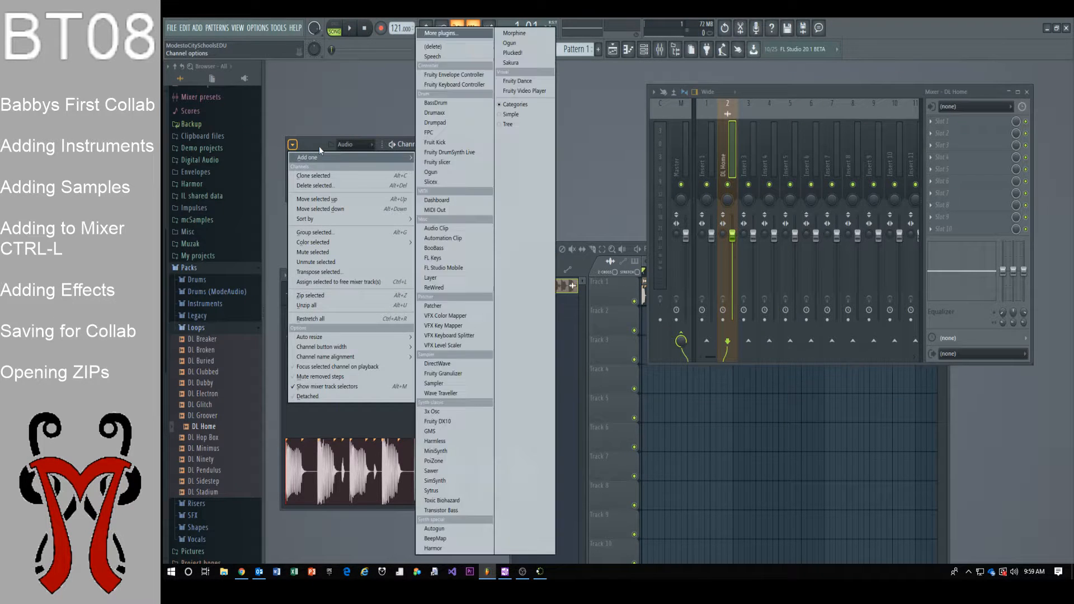
# While the song plays, pull the Insert 2 (DL Home) fader down to -24.5 dB, then open slot 1's effect list
pyautogui.click(319, 146)
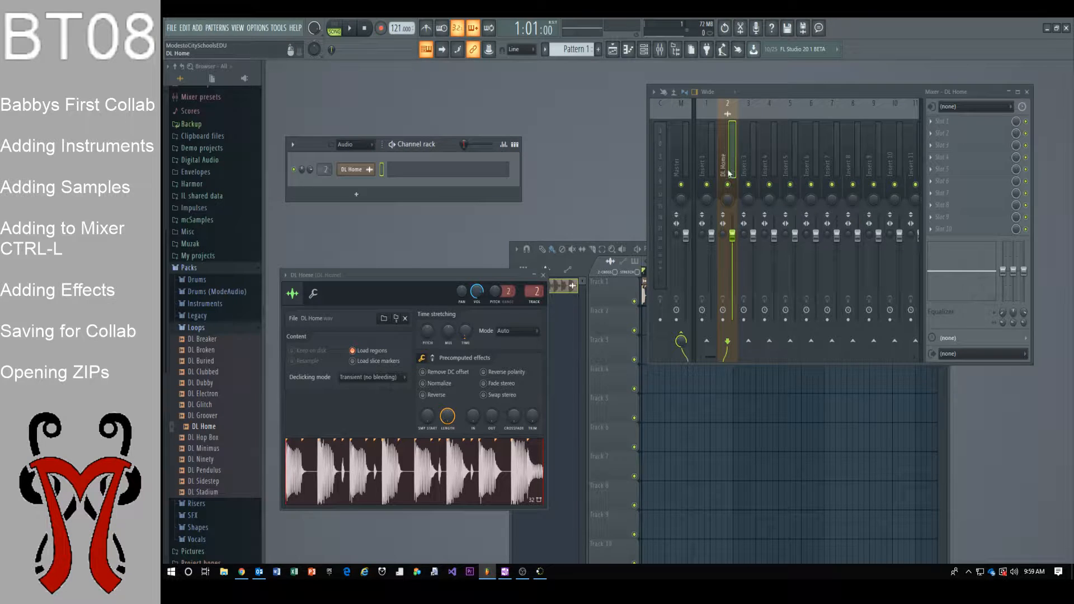
pyautogui.press('space')
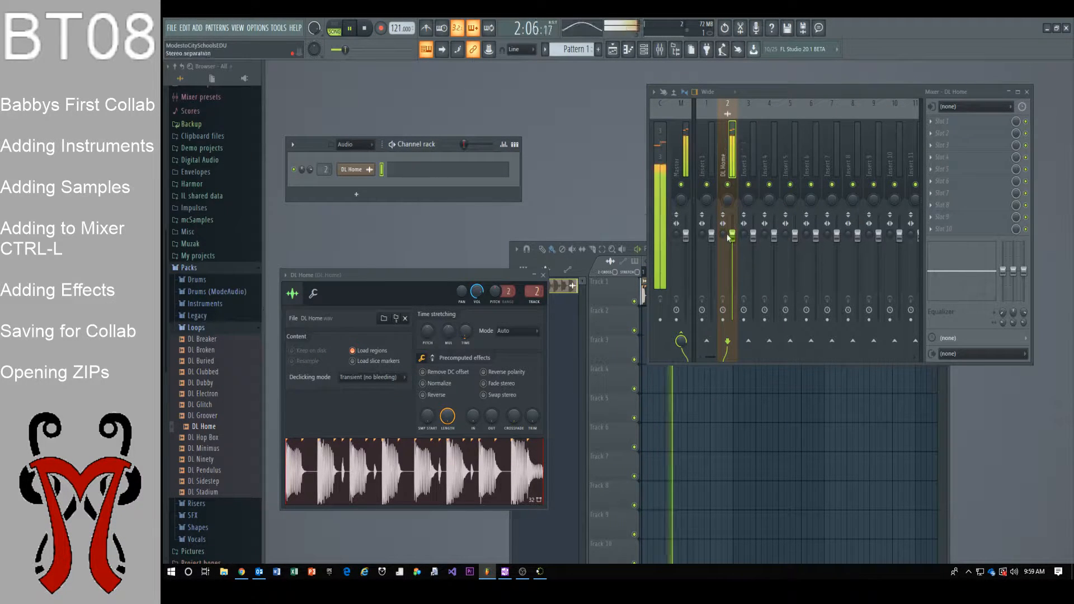
pyautogui.moveTo(736, 241); pyautogui.dragTo(732, 269)
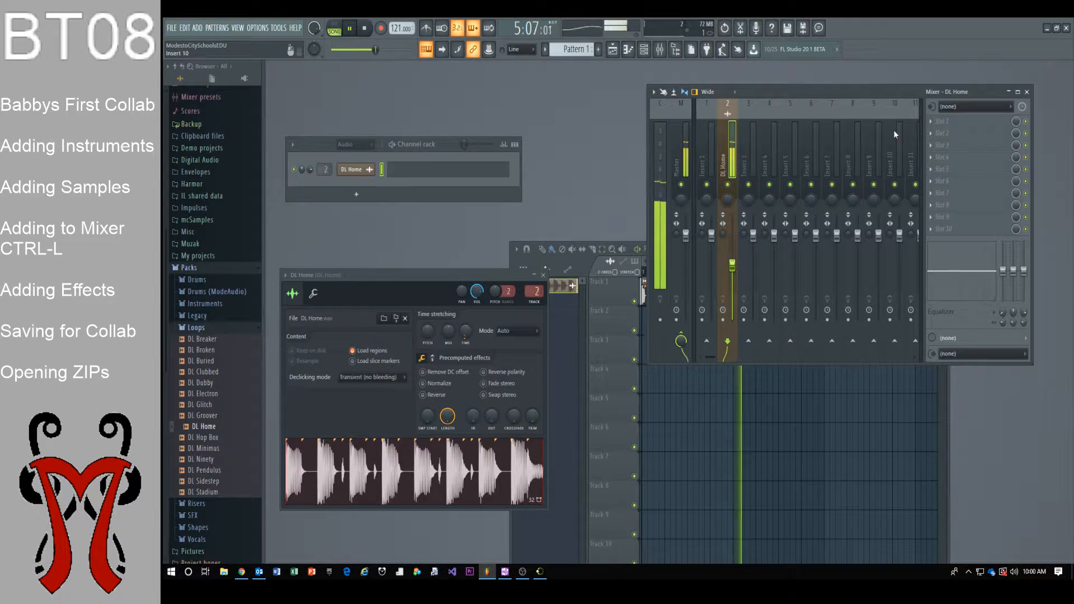
pyautogui.press('space')
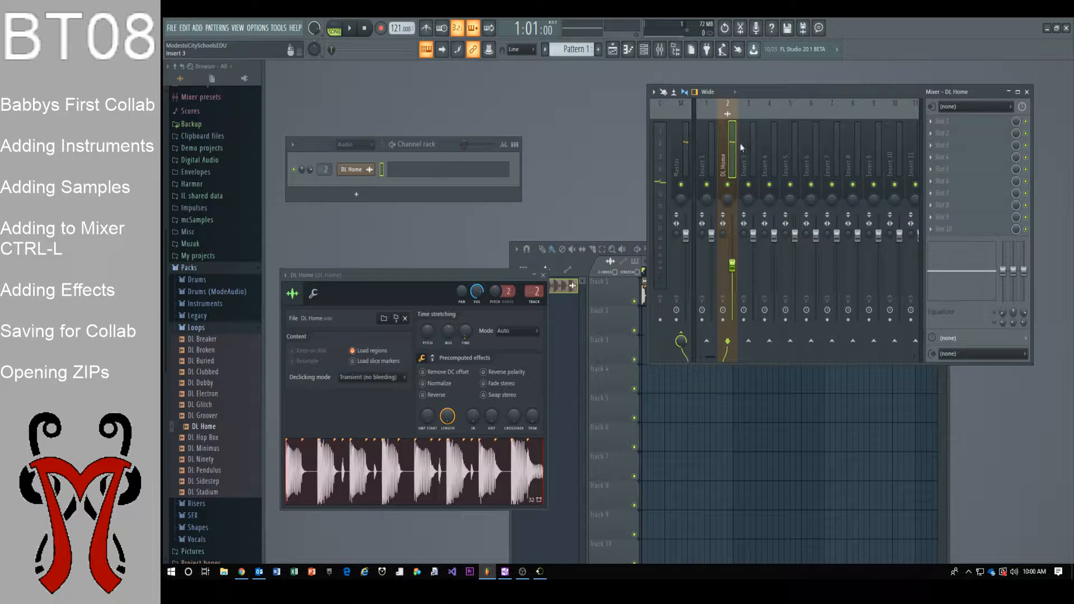
pyautogui.click(931, 122)
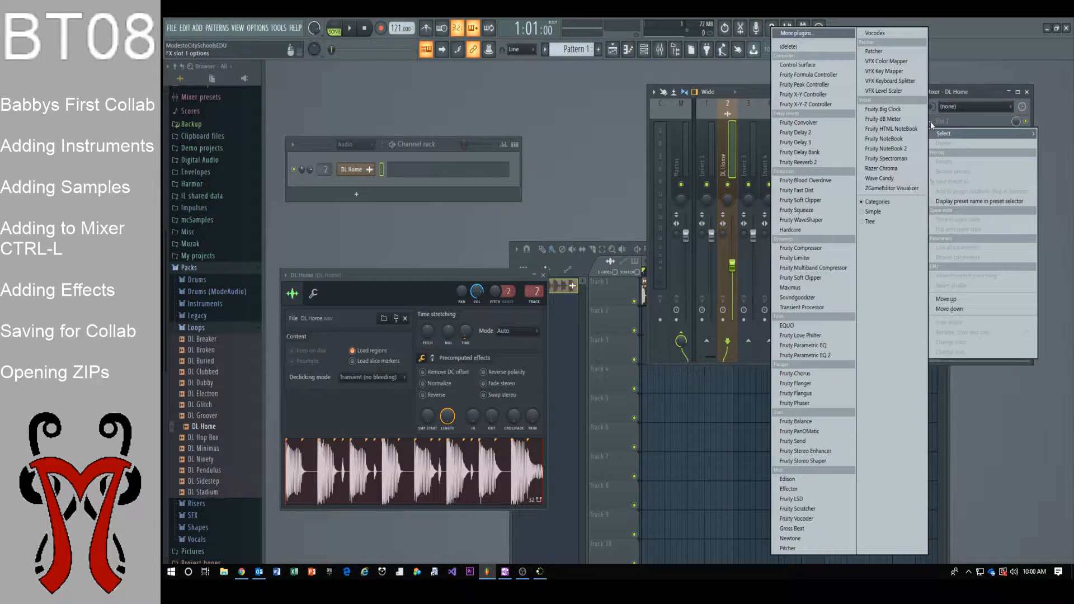
# Load Fruity Reeverb 2 into DL Home's slot 1, enlarge its size, and apply the Drum Room preset
pyautogui.click(806, 162)
pyautogui.press('space')
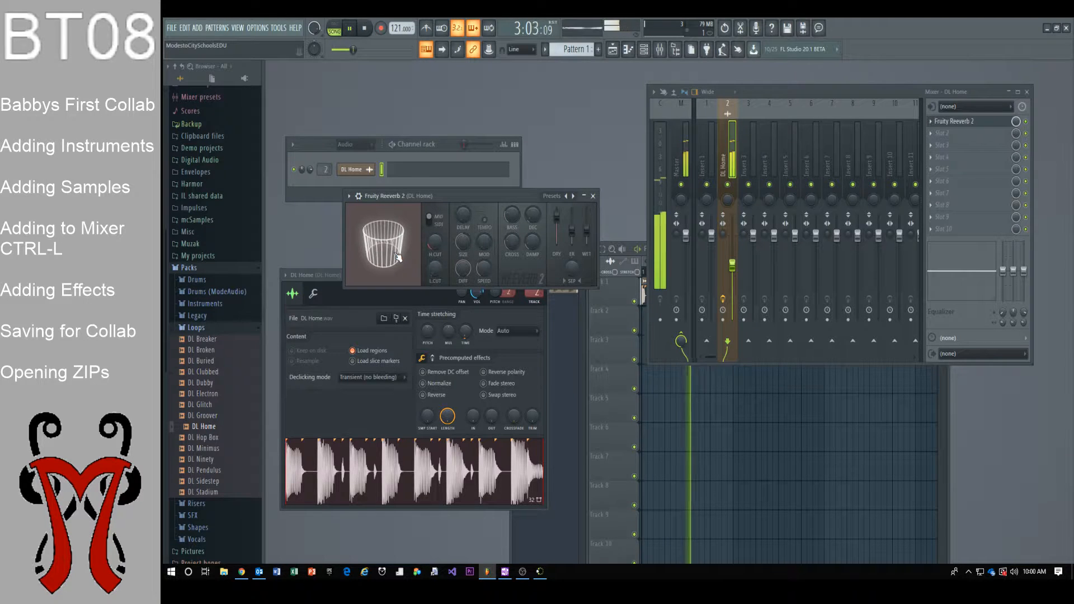
pyautogui.moveTo(404, 246)
pyautogui.mouseDown()
pyautogui.moveTo(404, 234)
pyautogui.moveTo(463, 222)
pyautogui.moveTo(462, 282)
pyautogui.moveTo(401, 264)
pyautogui.moveTo(401, 244)
pyautogui.mouseUp()
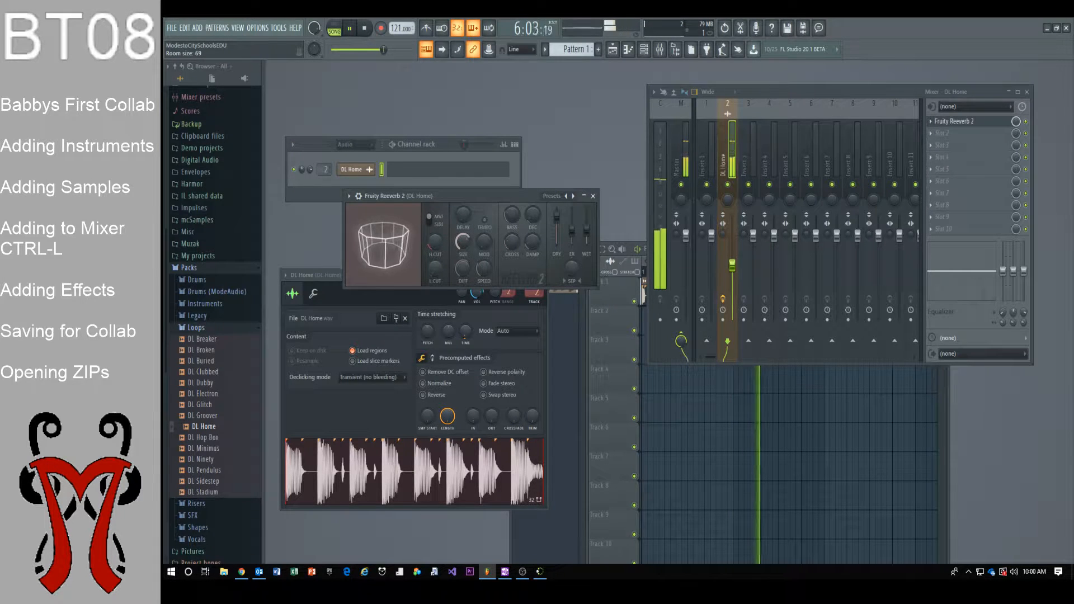
pyautogui.click(566, 196)
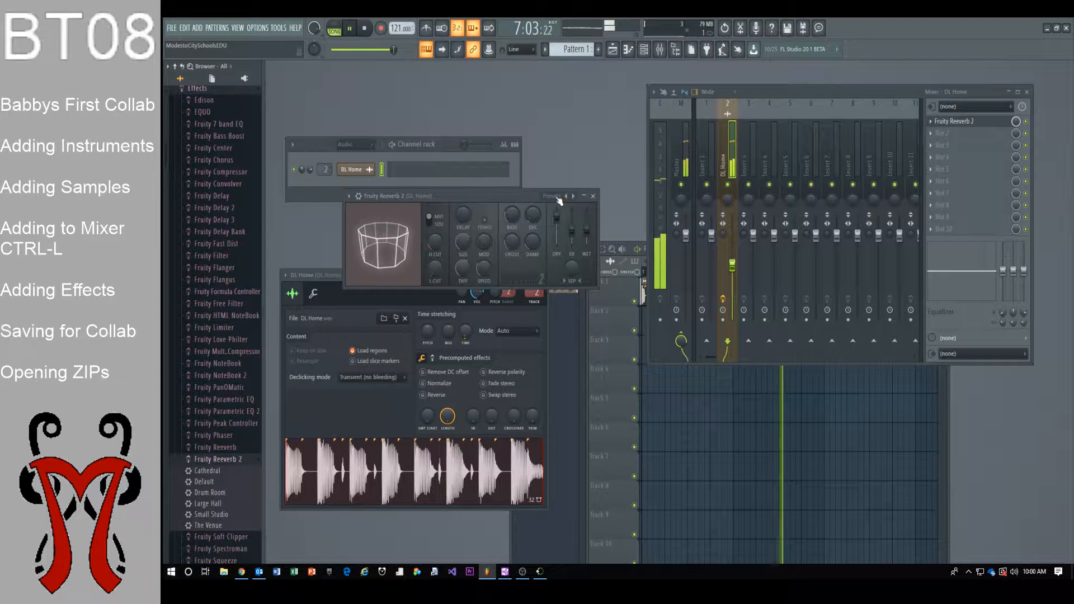
pyautogui.click(566, 196)
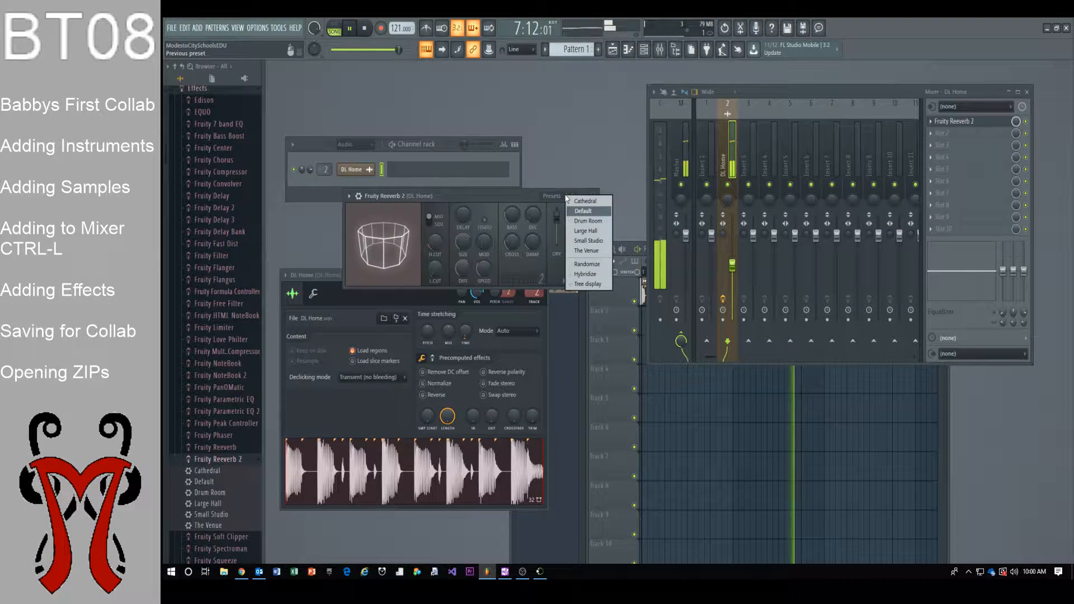
pyautogui.click(590, 221)
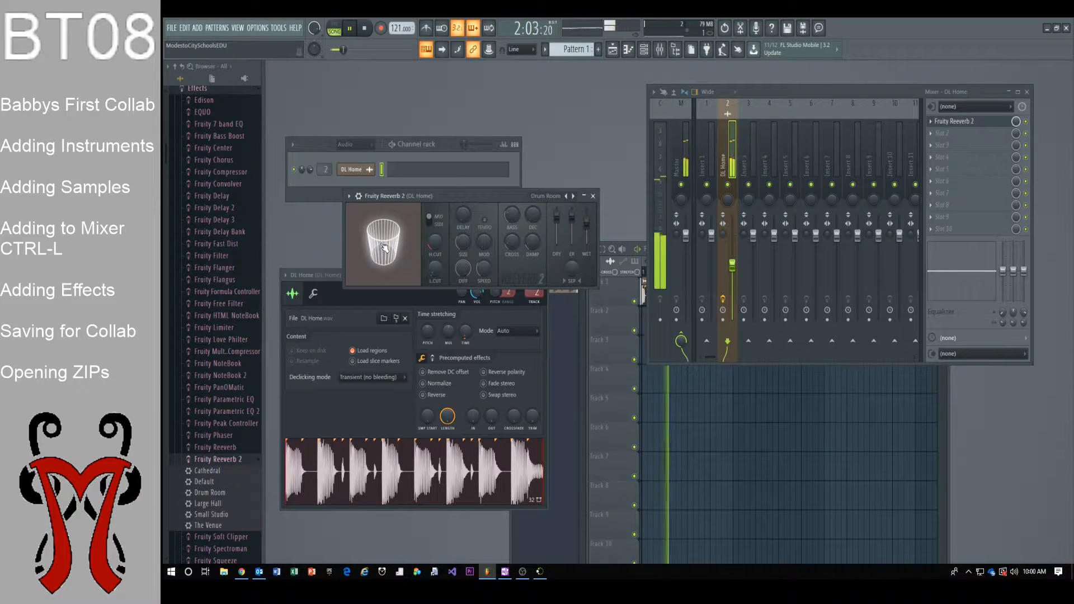
pyautogui.click(593, 196)
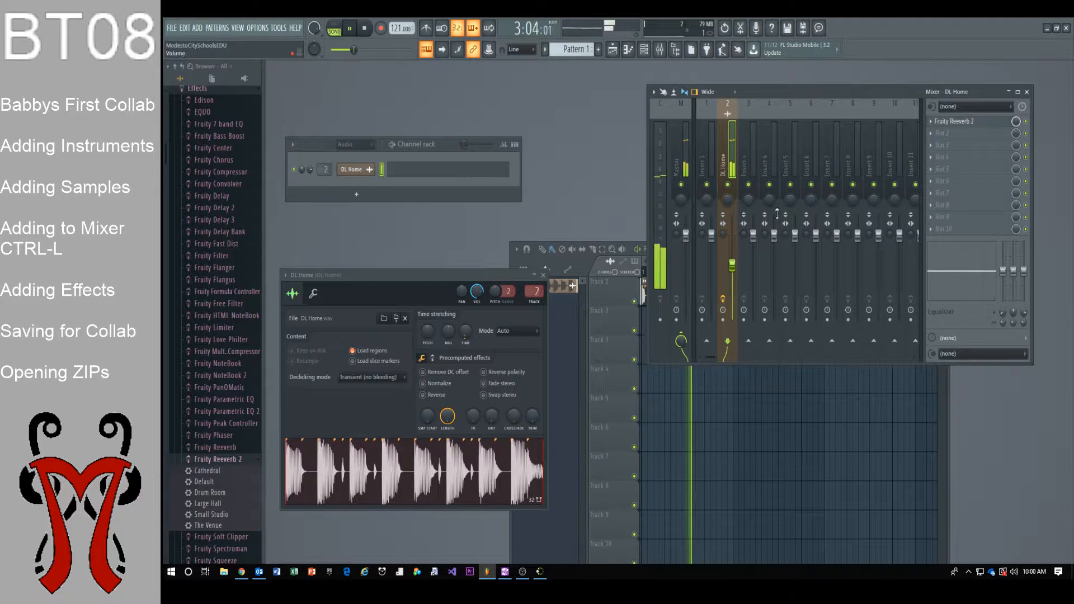
# Stop playback and choose FILE > Export > Zipped loop package from the Playlist
pyautogui.press('space')
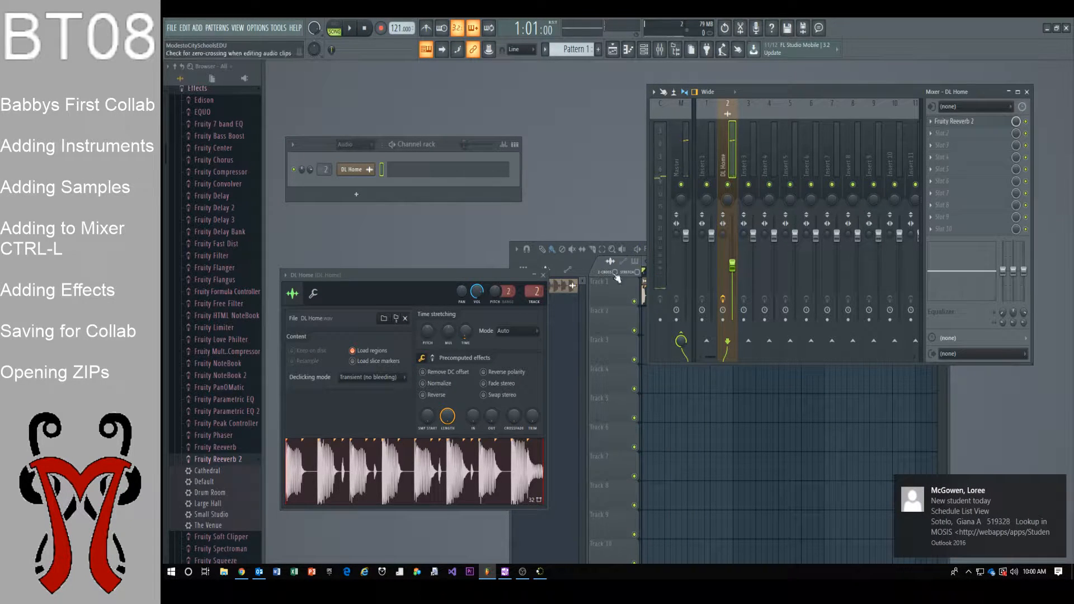
pyautogui.click(613, 323)
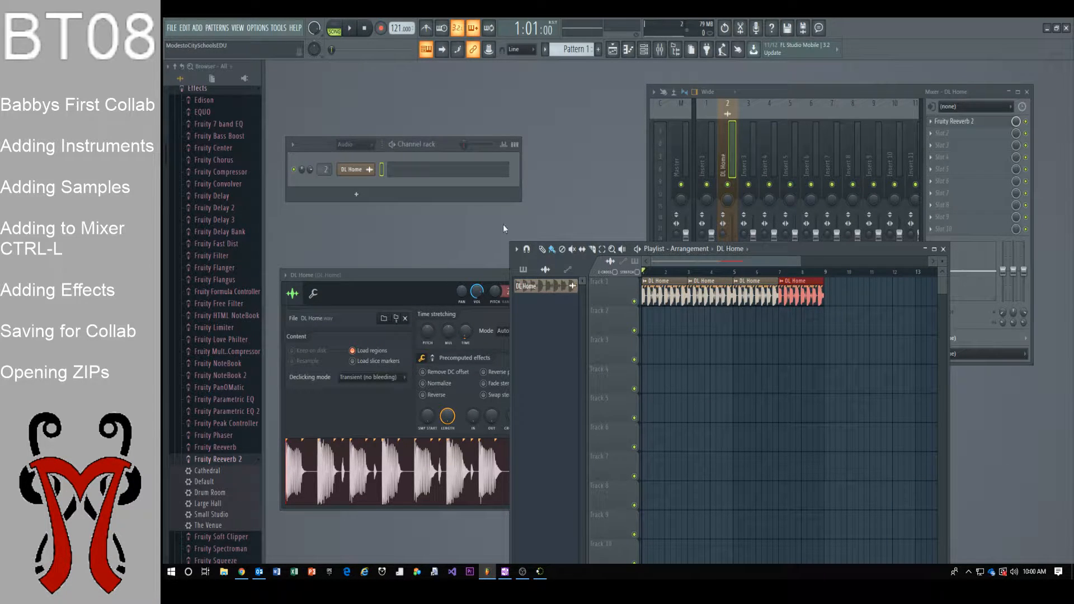
pyautogui.click(172, 29)
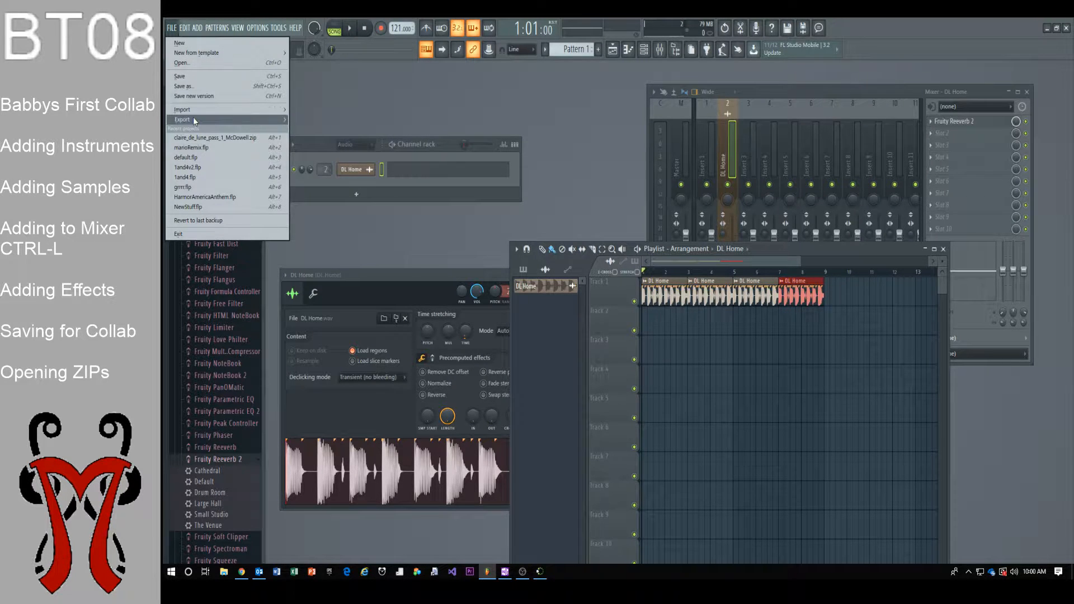
pyautogui.moveTo(193, 119)
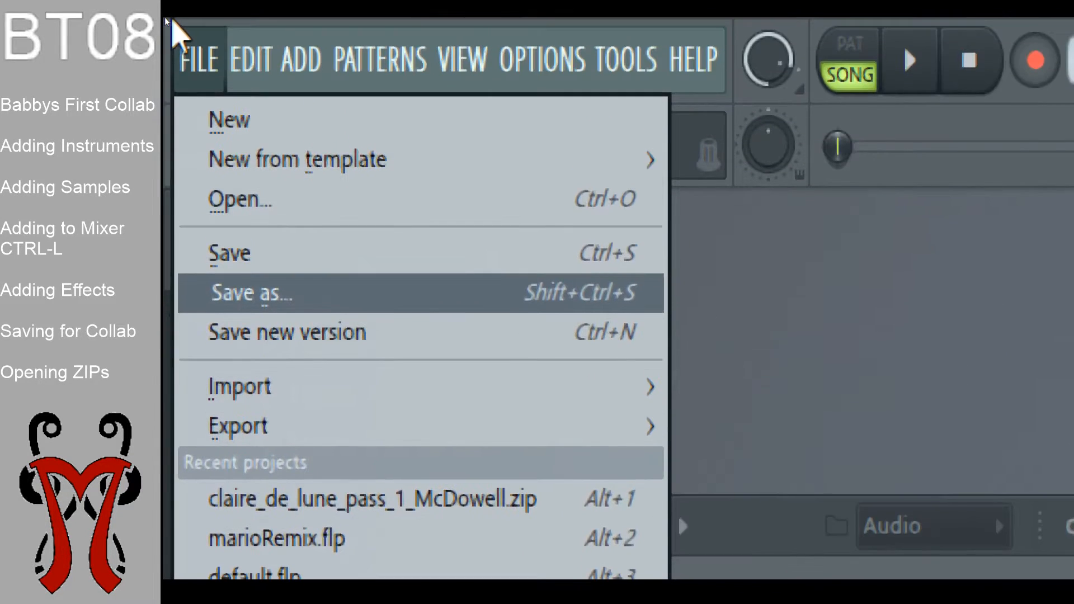
pyautogui.click(197, 68)
pyautogui.click(197, 68)
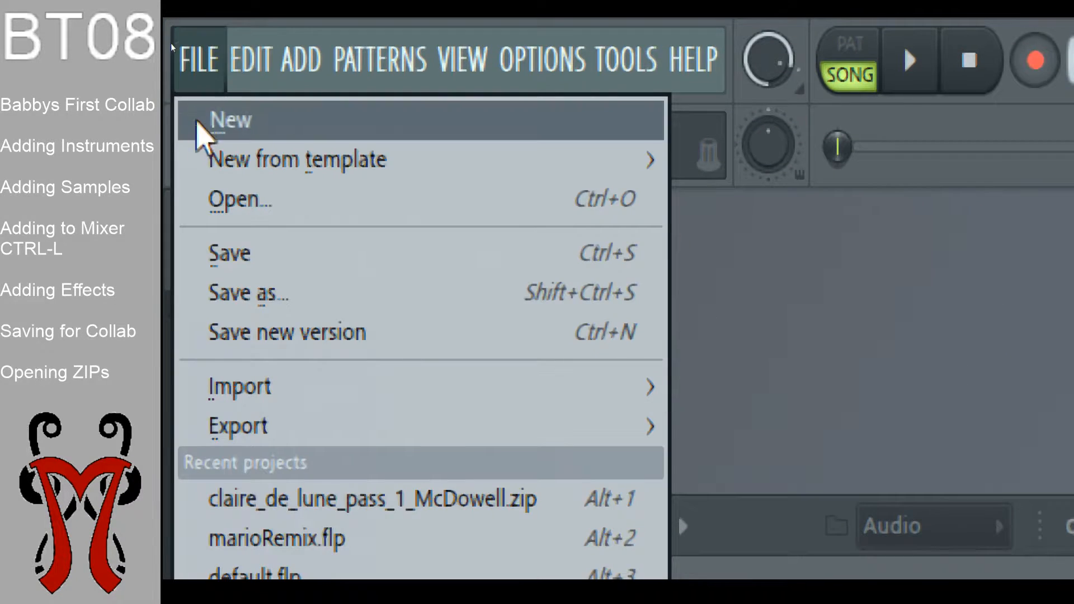
pyautogui.moveTo(254, 442)
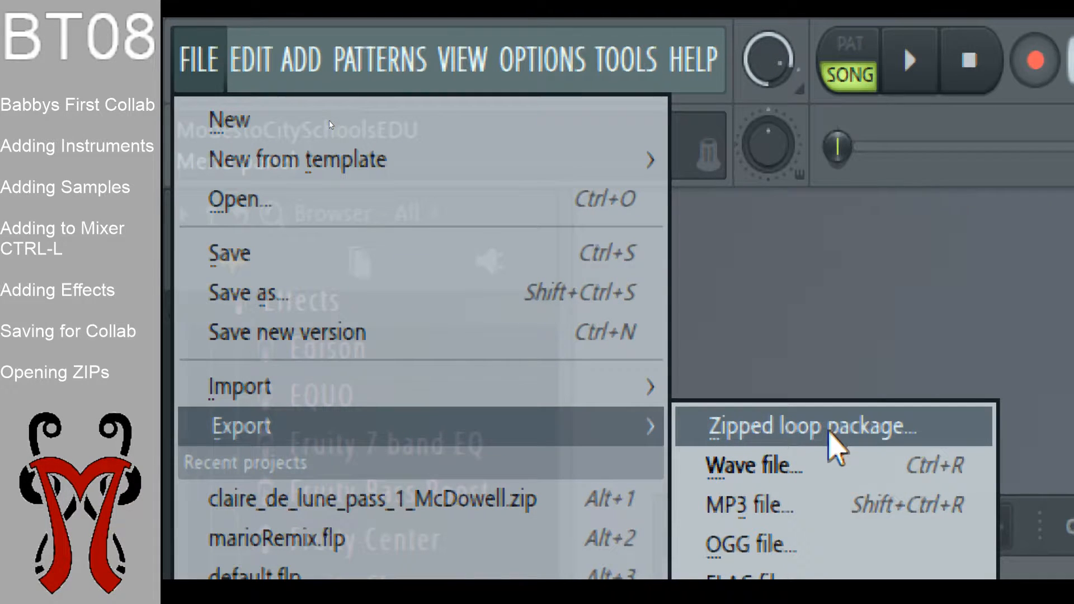
pyautogui.click(831, 433)
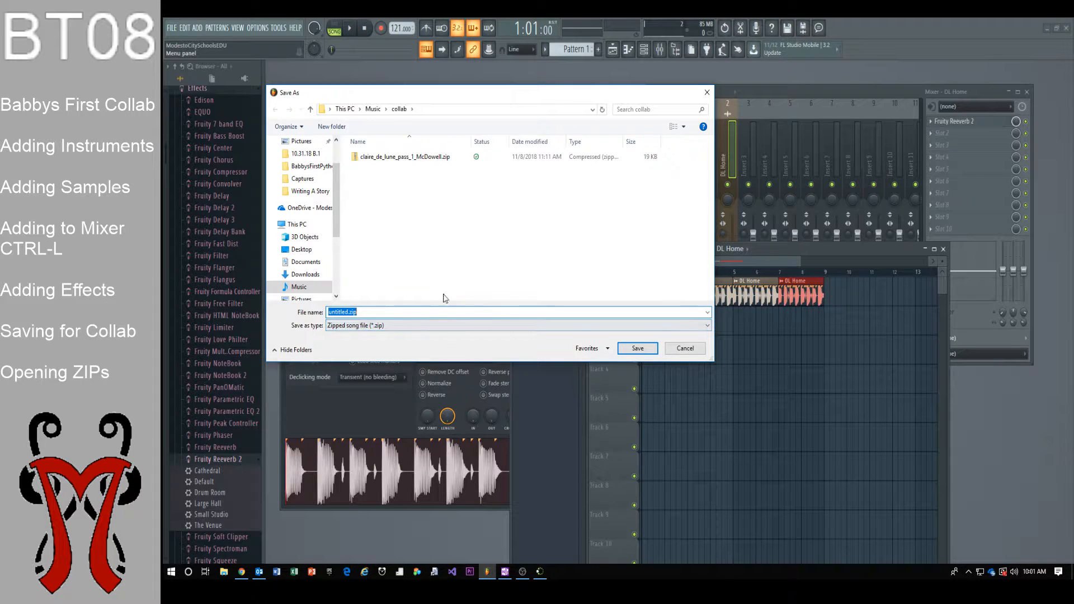
# Save the zipped package to Music > collab, named with the student's name plus '1st Pass'
pyautogui.moveTo(427, 96); pyautogui.dragTo(498, 286)
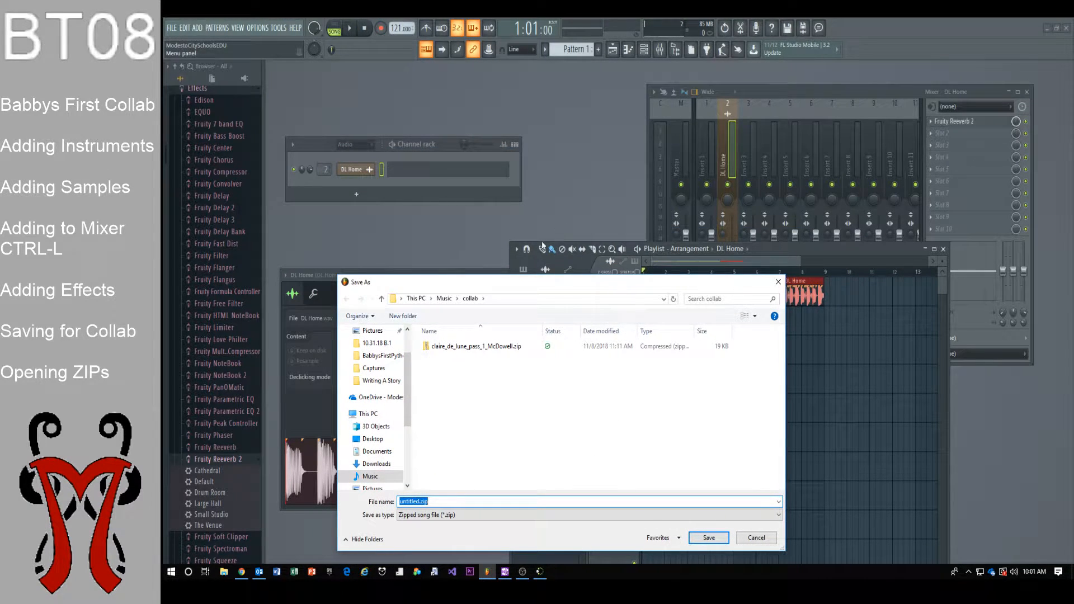
pyautogui.moveTo(540, 295); pyautogui.dragTo(629, 212)
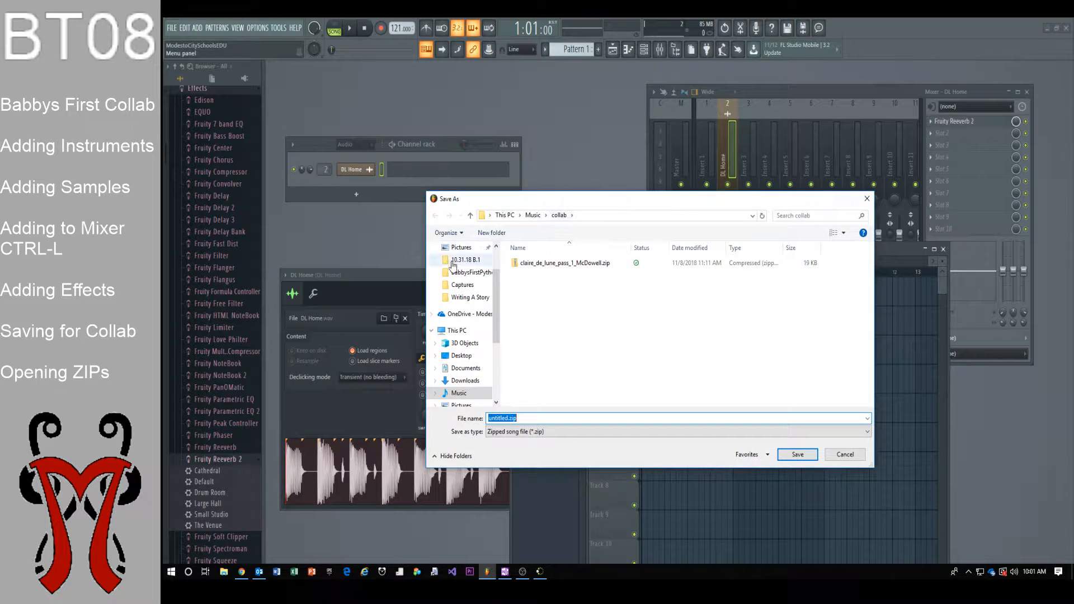
pyautogui.moveTo(501, 352); pyautogui.dragTo(498, 411)
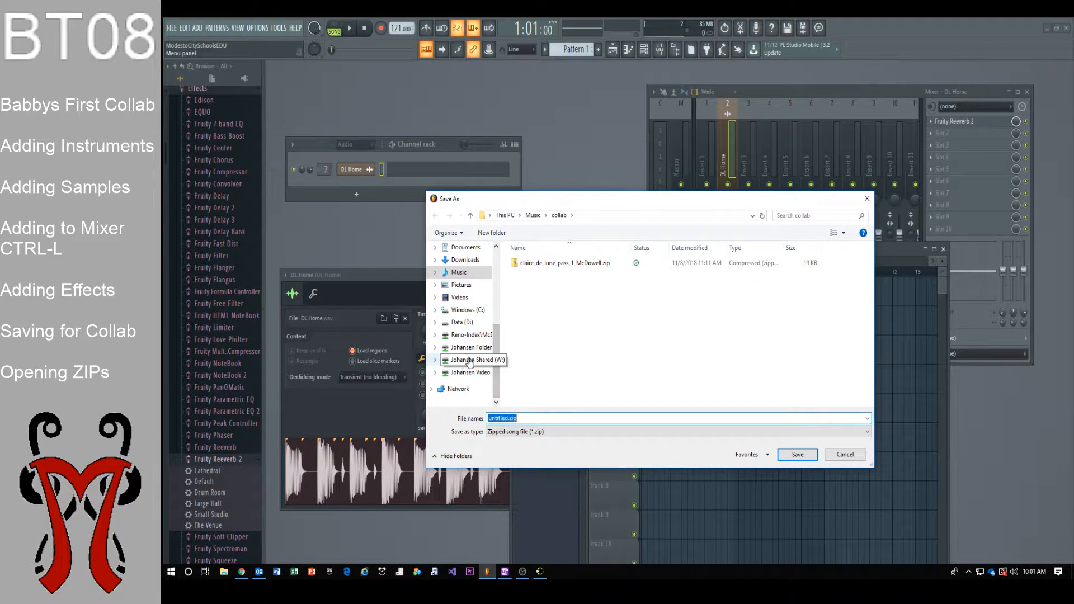
pyautogui.click(468, 274)
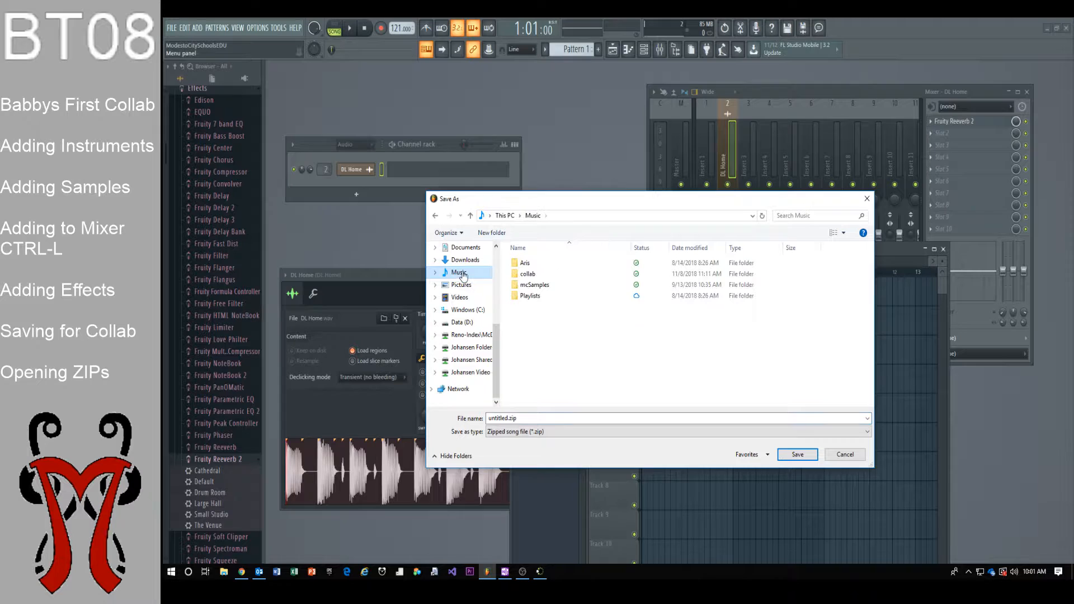
pyautogui.doubleClick(533, 276)
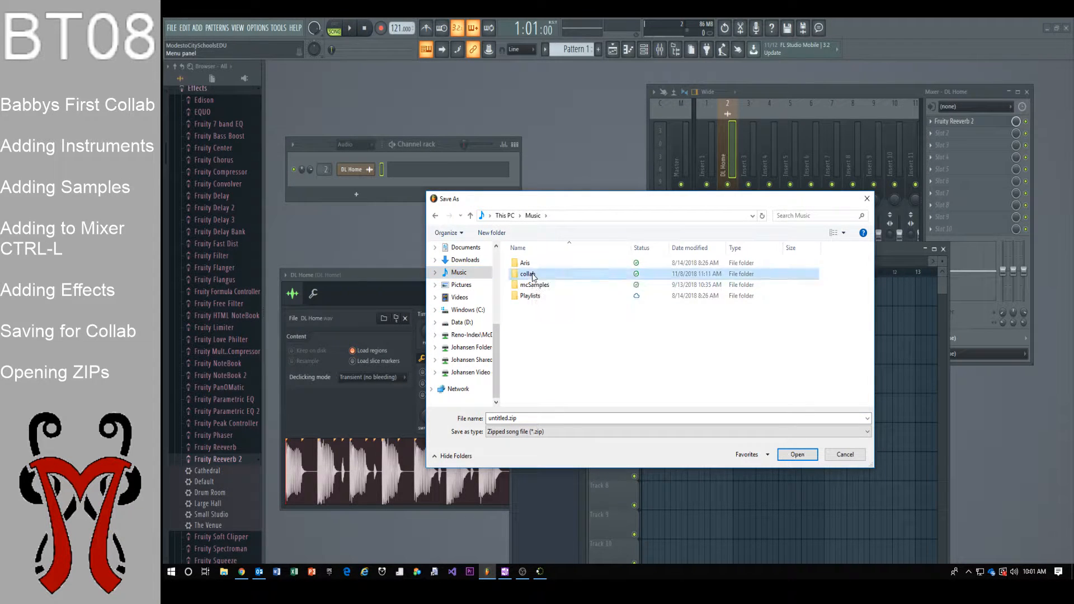
pyautogui.doubleClick(533, 415)
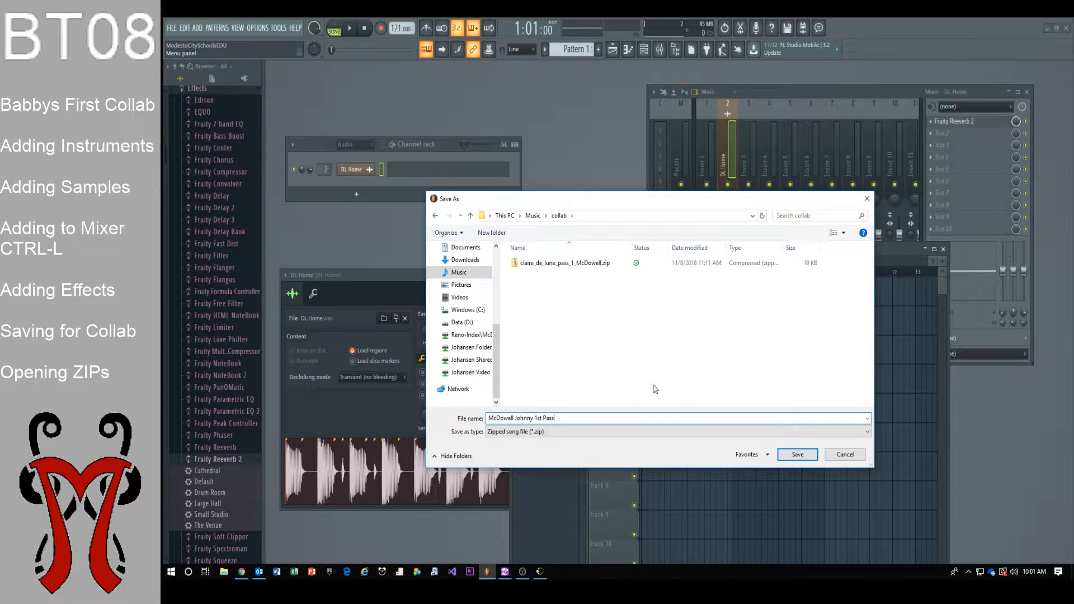
pyautogui.click(788, 455)
# In File Explorer, copy the zipped 1st Pass project from Music > collab
pyautogui.click(1046, 29)
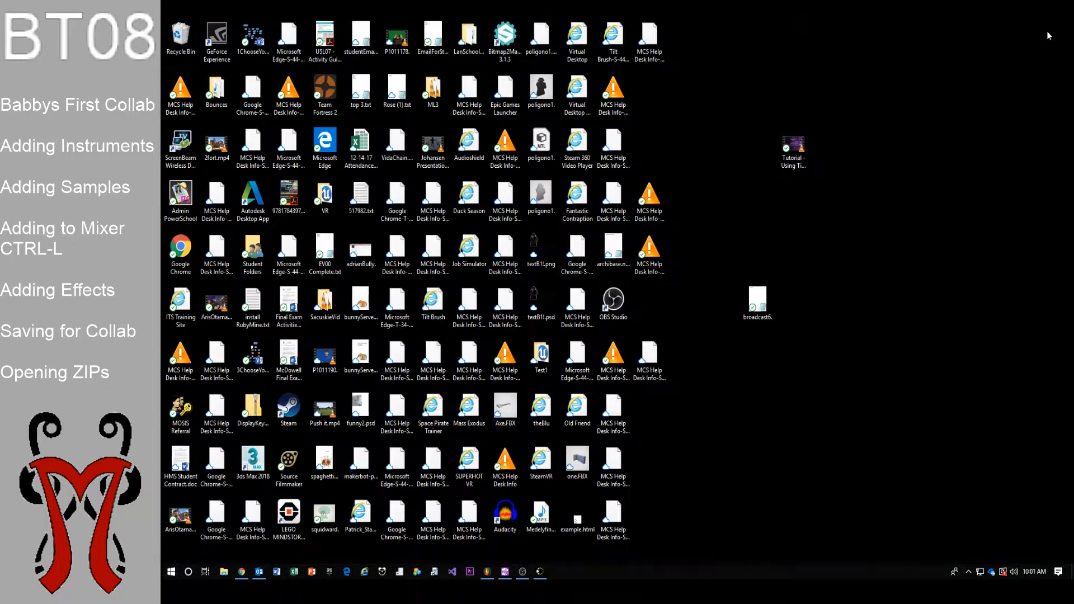
pyautogui.click(224, 571)
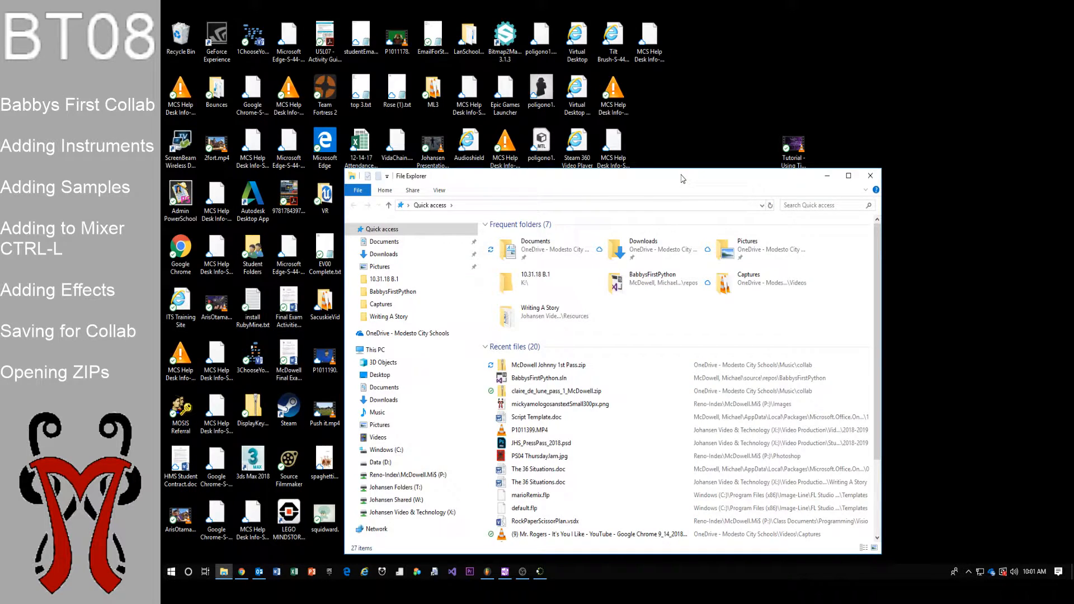
pyautogui.doubleClick(679, 166)
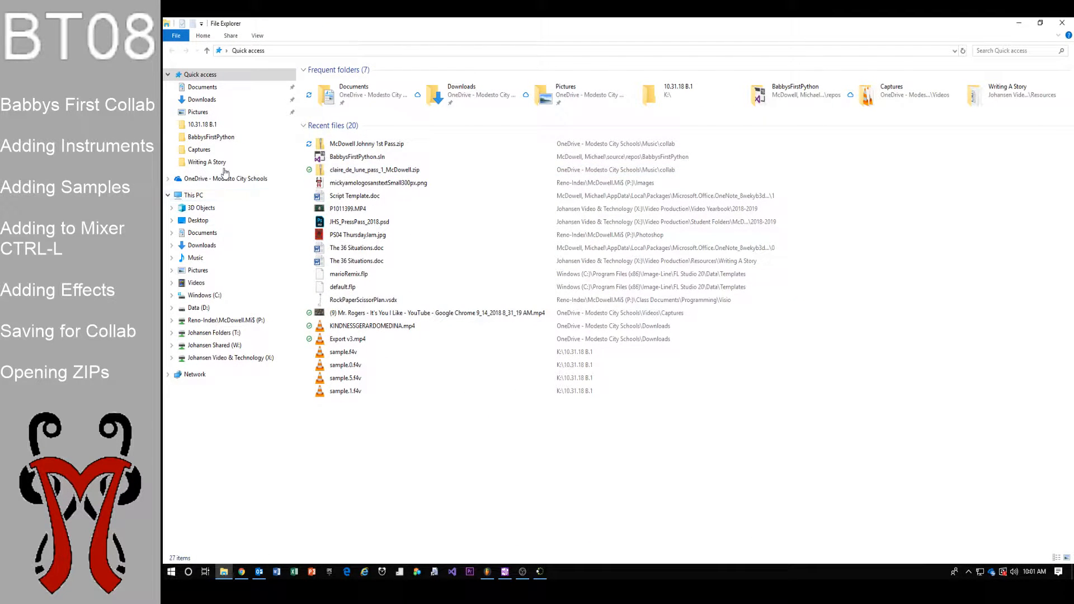
pyautogui.click(208, 257)
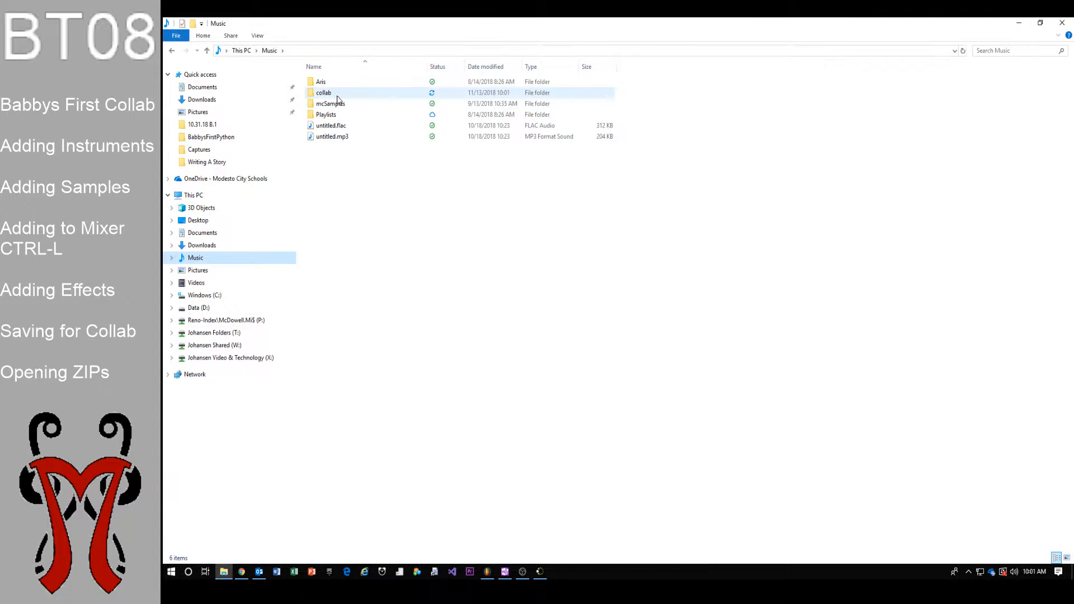
pyautogui.doubleClick(338, 94)
pyautogui.click(378, 100)
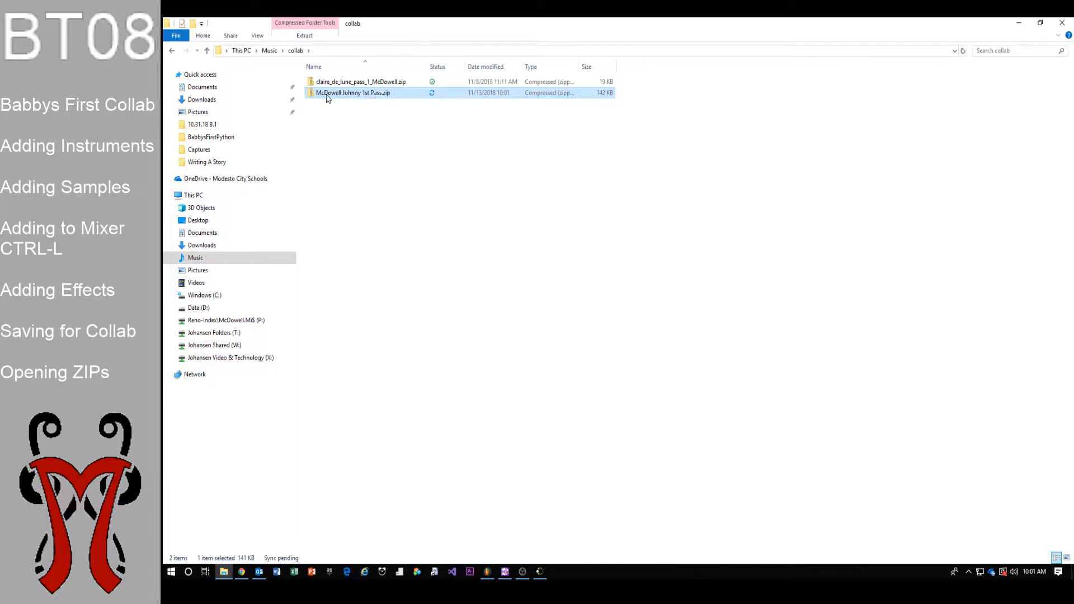
pyautogui.rightClick(355, 98)
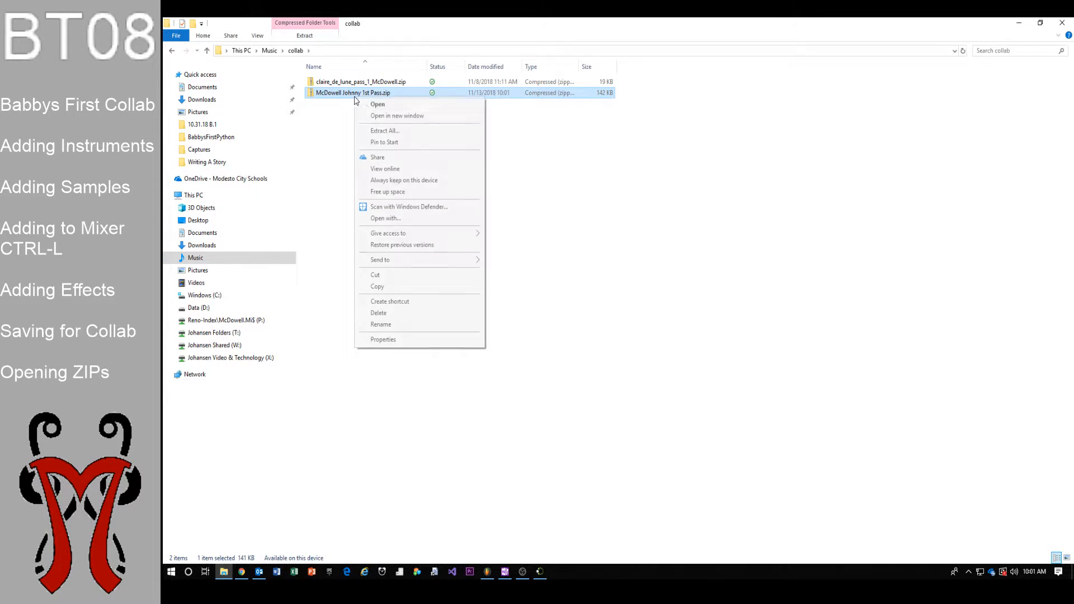
pyautogui.click(389, 287)
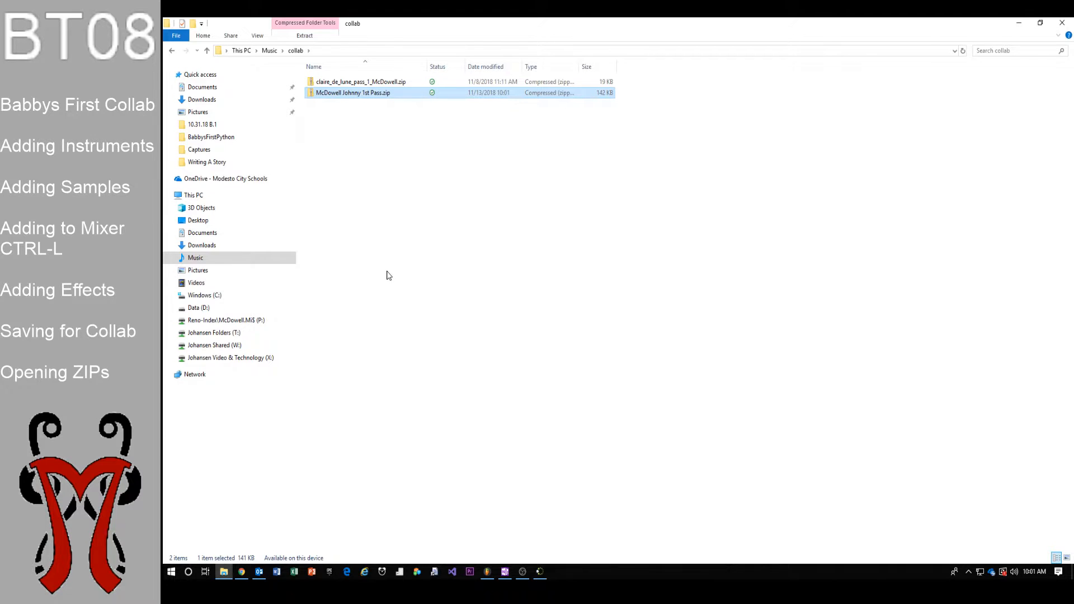
# Paste it into T: > Class Folders > Digital Audio > Class Work > Collab > Example > Pass 1, then return to LanSchool
pyautogui.click(217, 334)
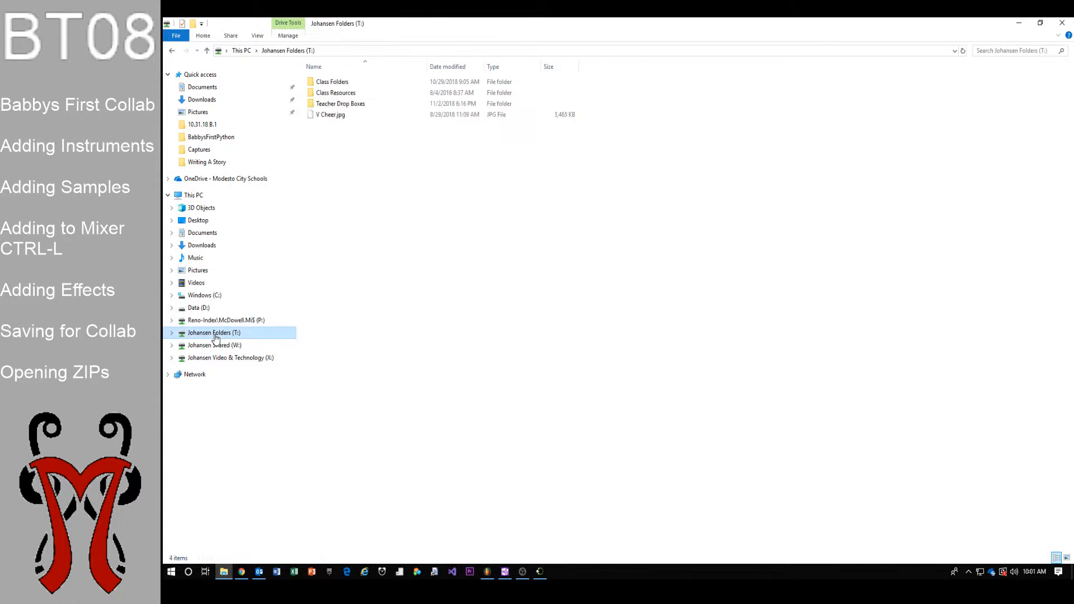
pyautogui.doubleClick(337, 84)
pyautogui.click(342, 98)
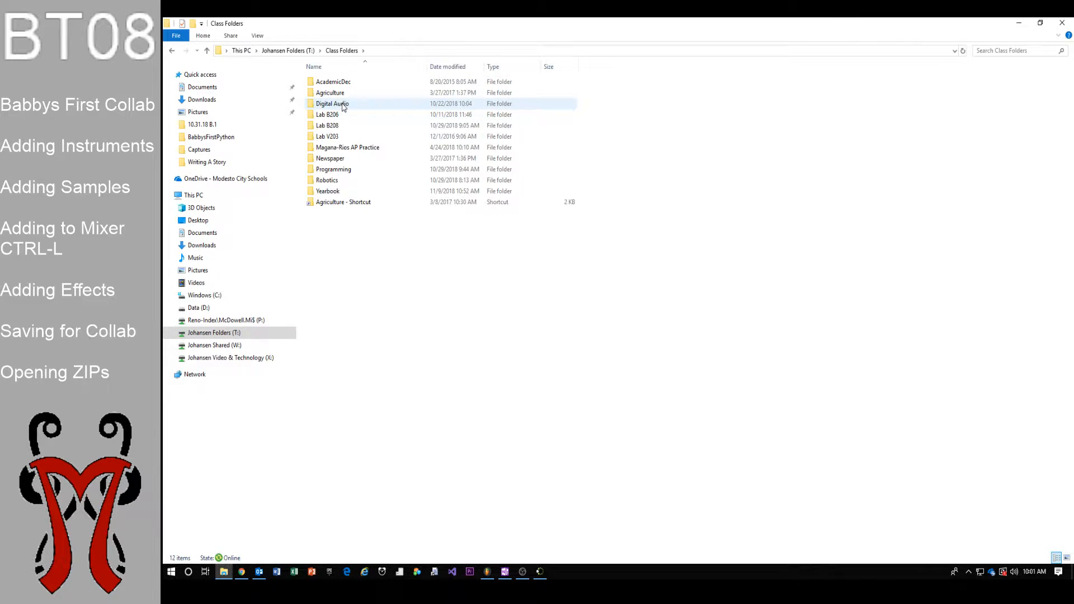
pyautogui.doubleClick(343, 85)
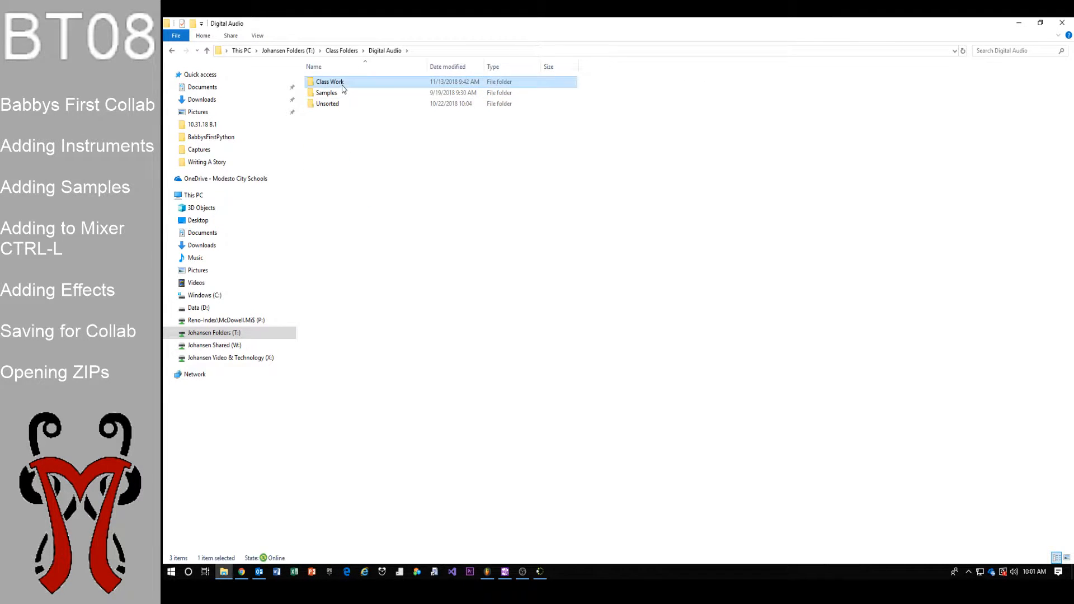
pyautogui.doubleClick(331, 85)
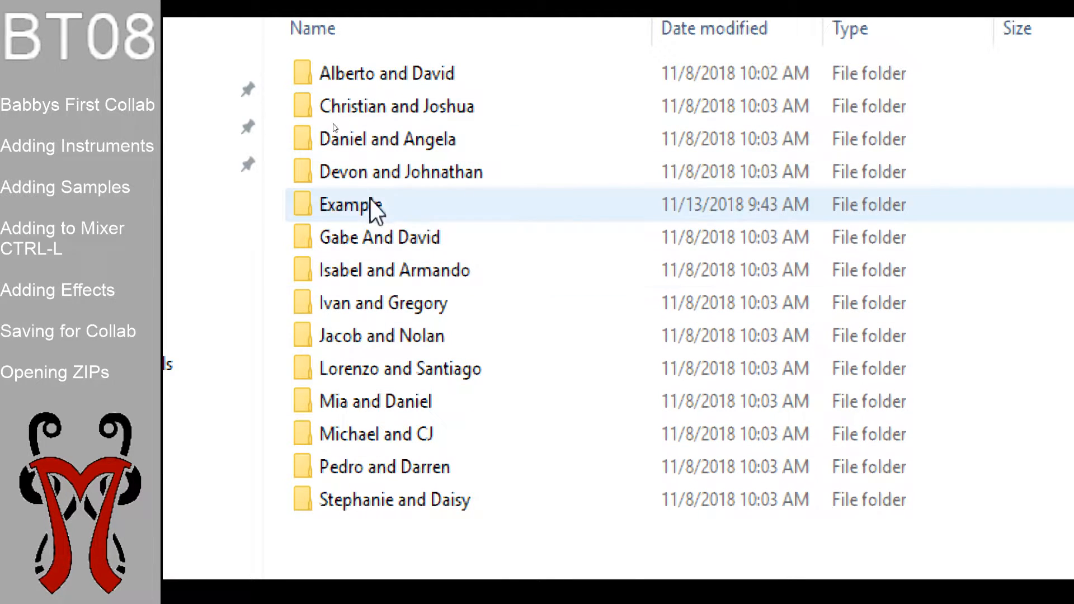
pyautogui.doubleClick(356, 205)
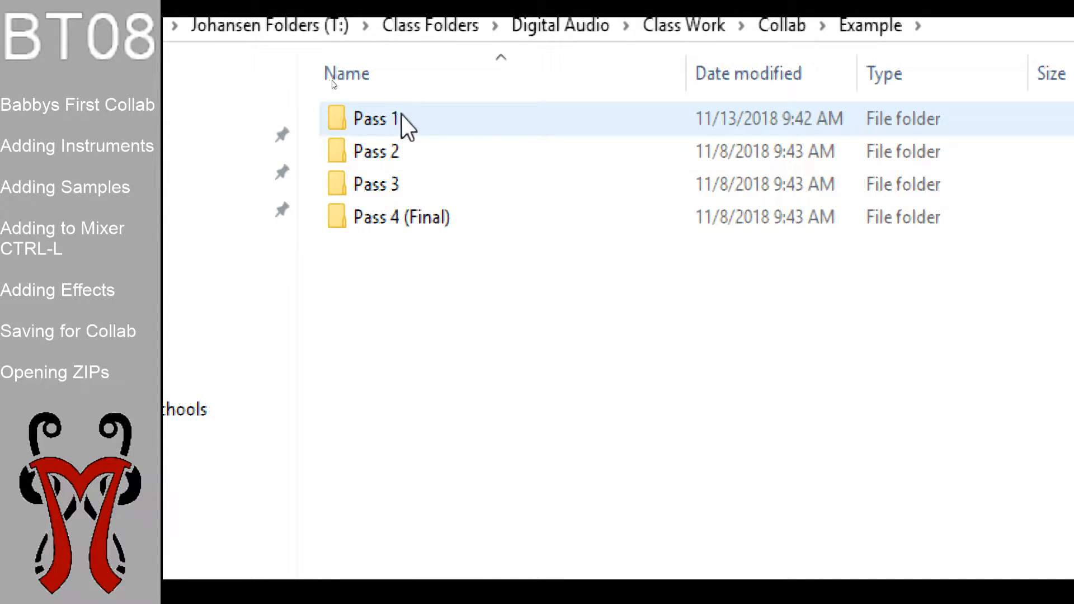
pyautogui.doubleClick(425, 115)
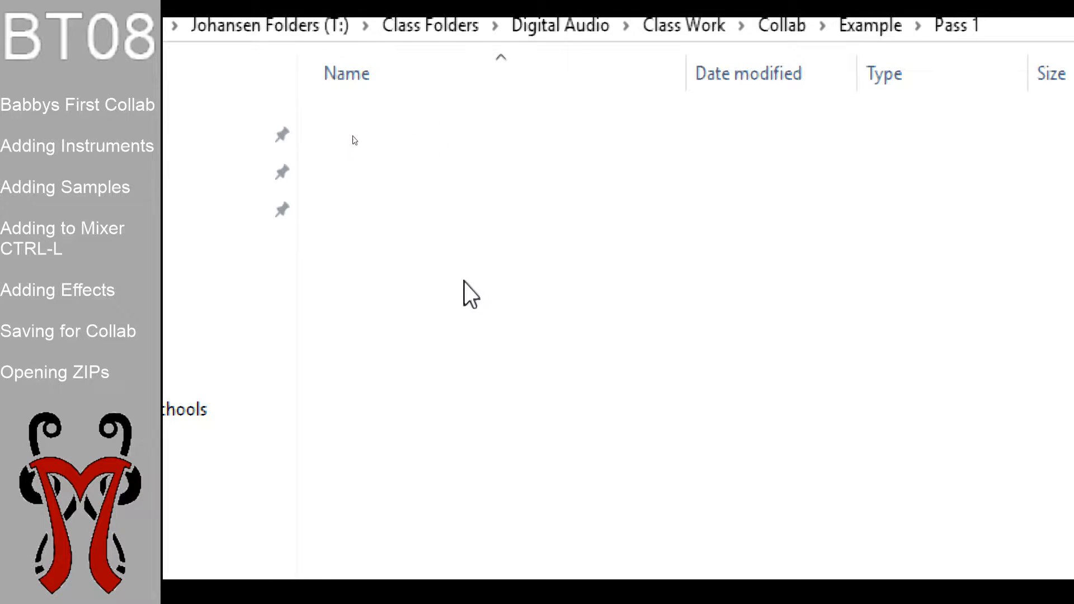
pyautogui.rightClick(469, 254)
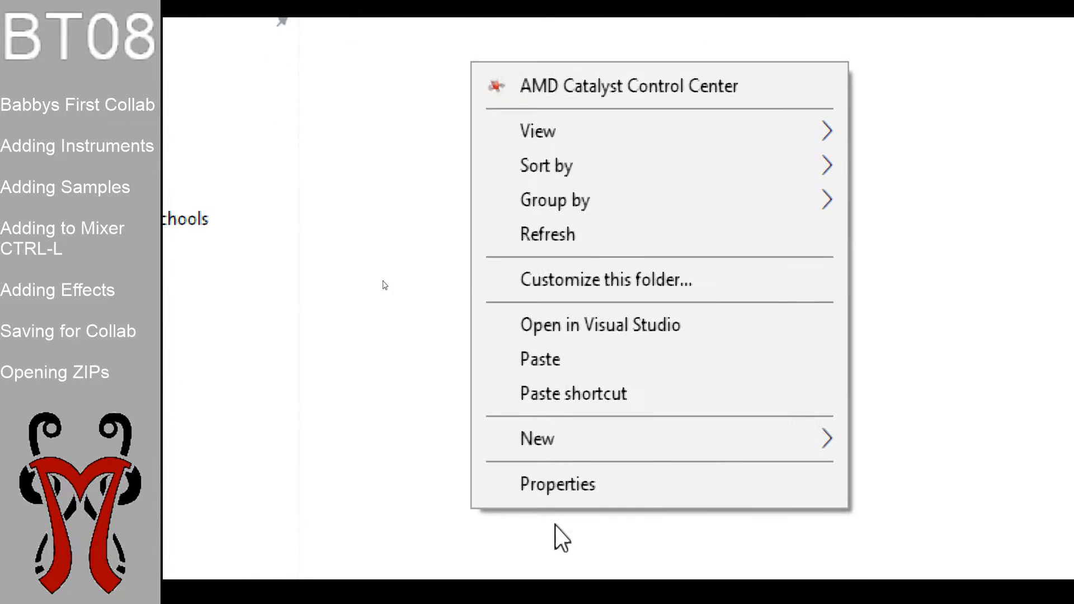
pyautogui.click(566, 358)
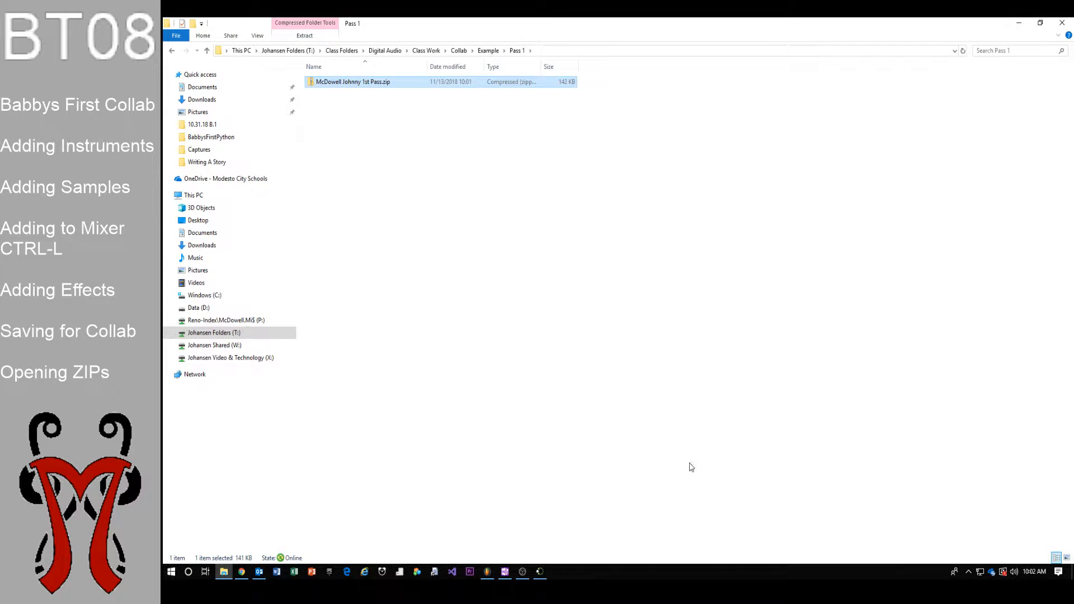
pyautogui.click(542, 572)
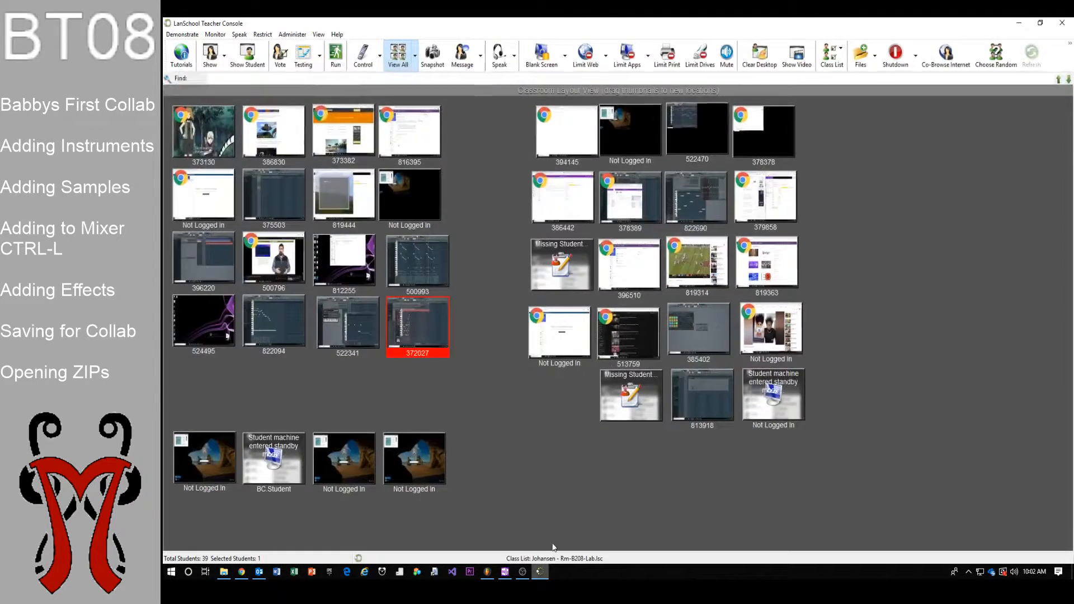
# Take remote control of the student PC and browse to Digital Audio > Class Work > Collab > Example > Pass 1
pyautogui.doubleClick(423, 326)
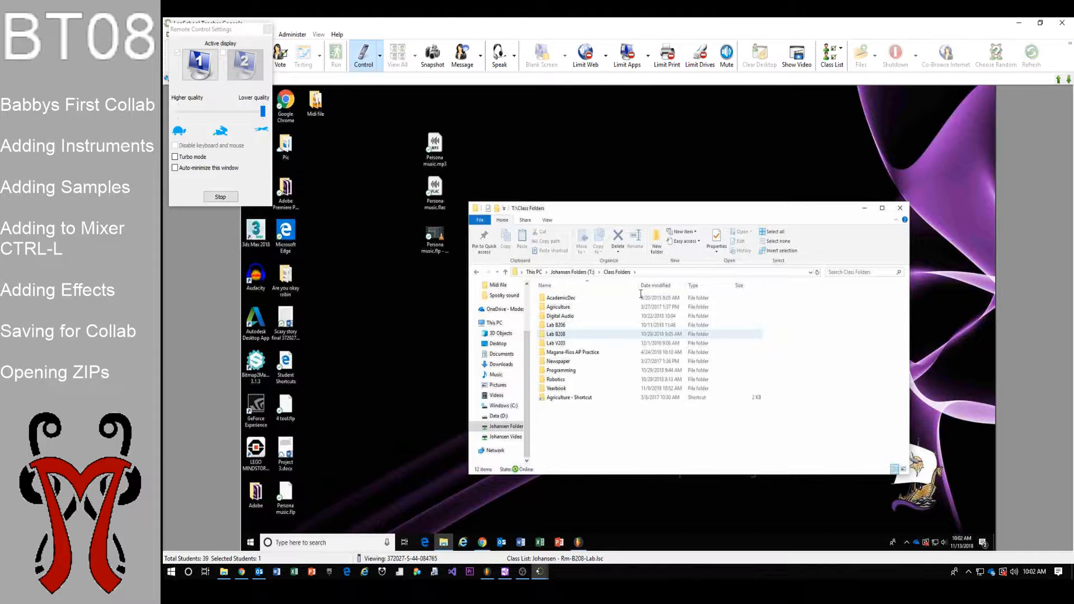
pyautogui.doubleClick(643, 316)
pyautogui.doubleClick(641, 296)
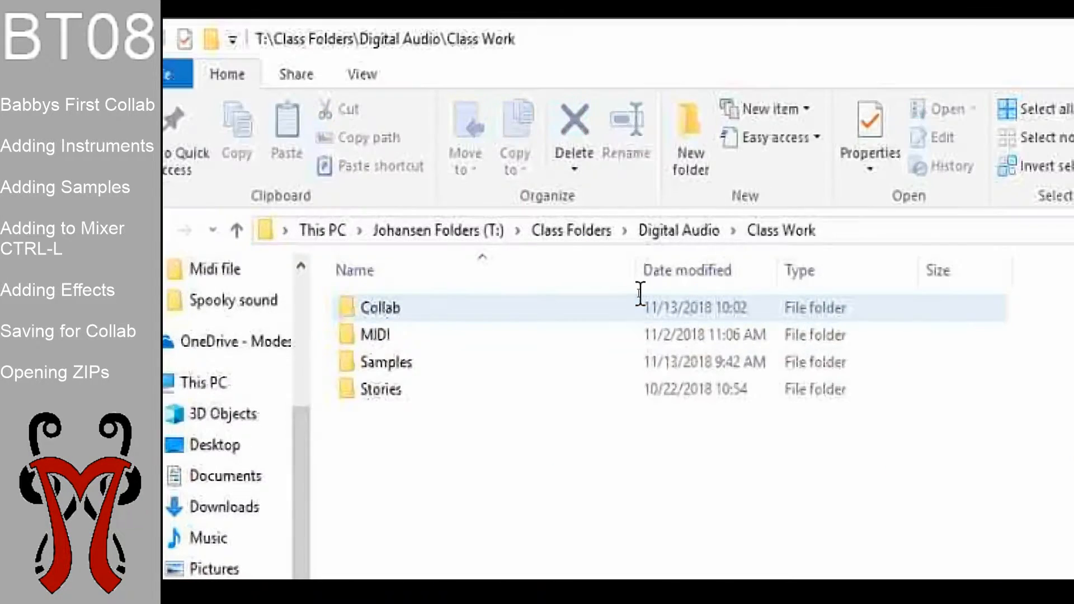
pyautogui.doubleClick(637, 297)
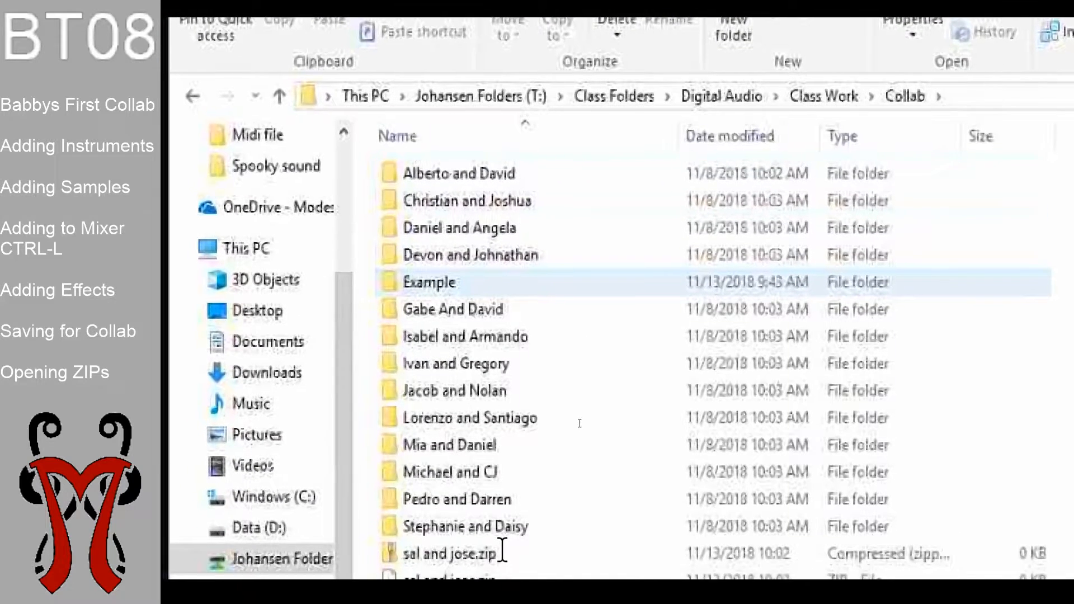
pyautogui.doubleClick(503, 416)
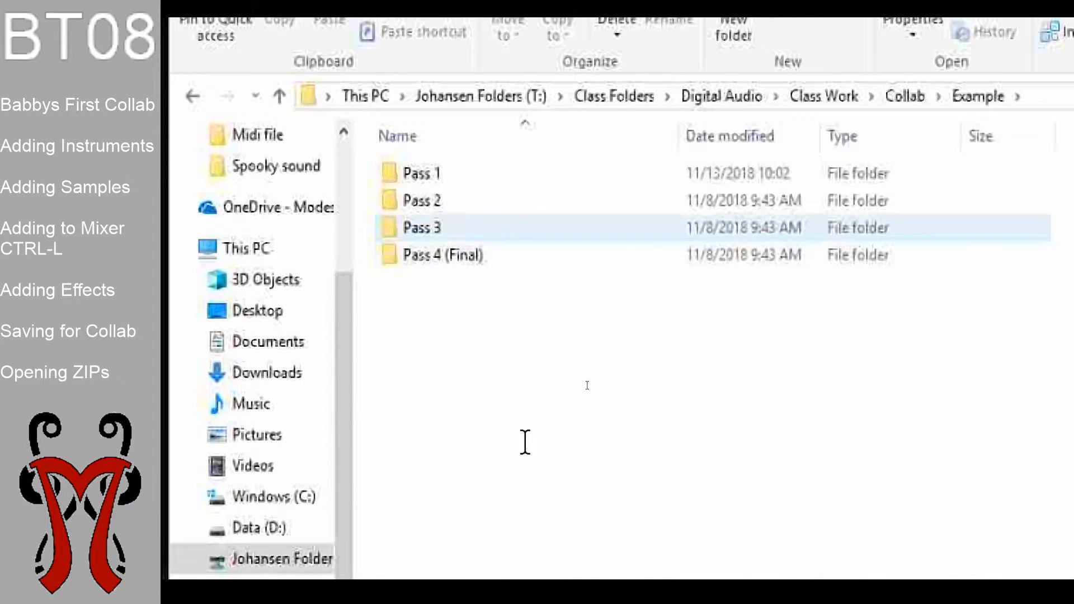
pyautogui.doubleClick(524, 174)
# Copy the 1st Pass zip onto the student's desktop, then put Explorer away and restore FL Studio
pyautogui.click(570, 176)
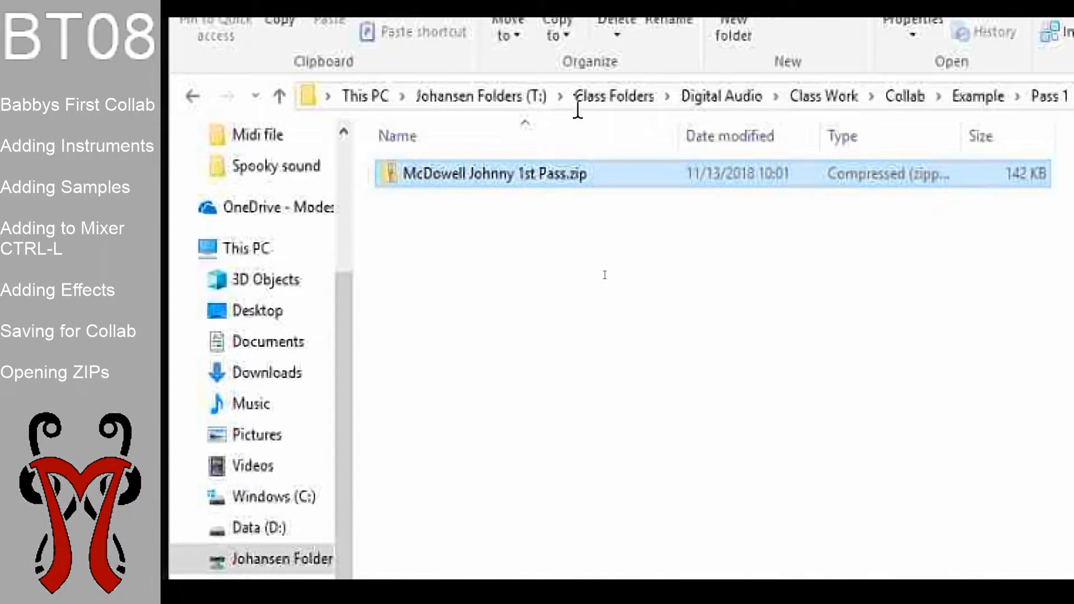
pyautogui.rightClick(582, 184)
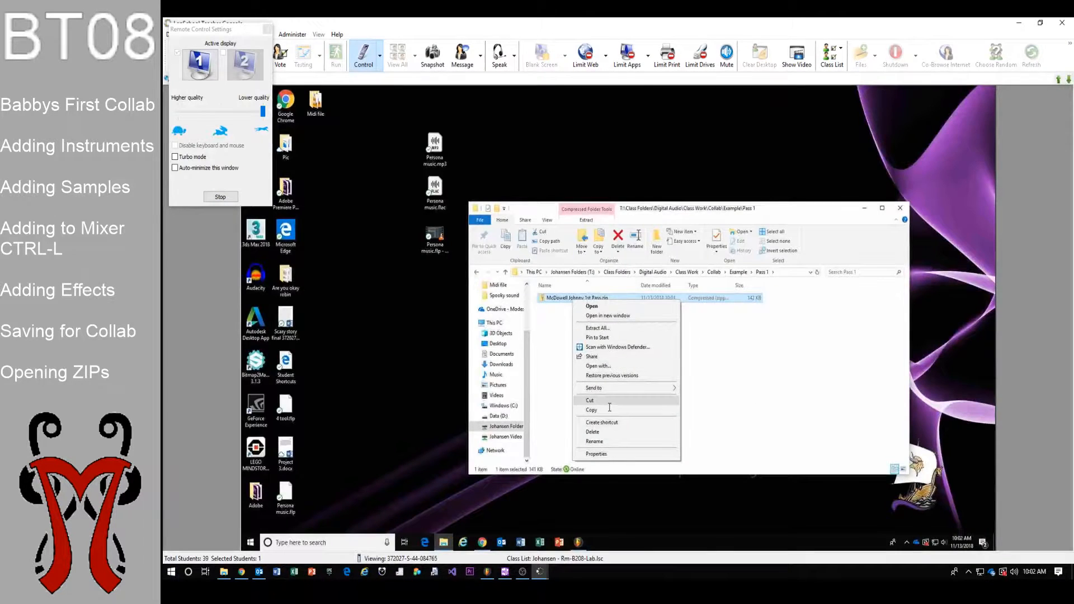
pyautogui.click(643, 510)
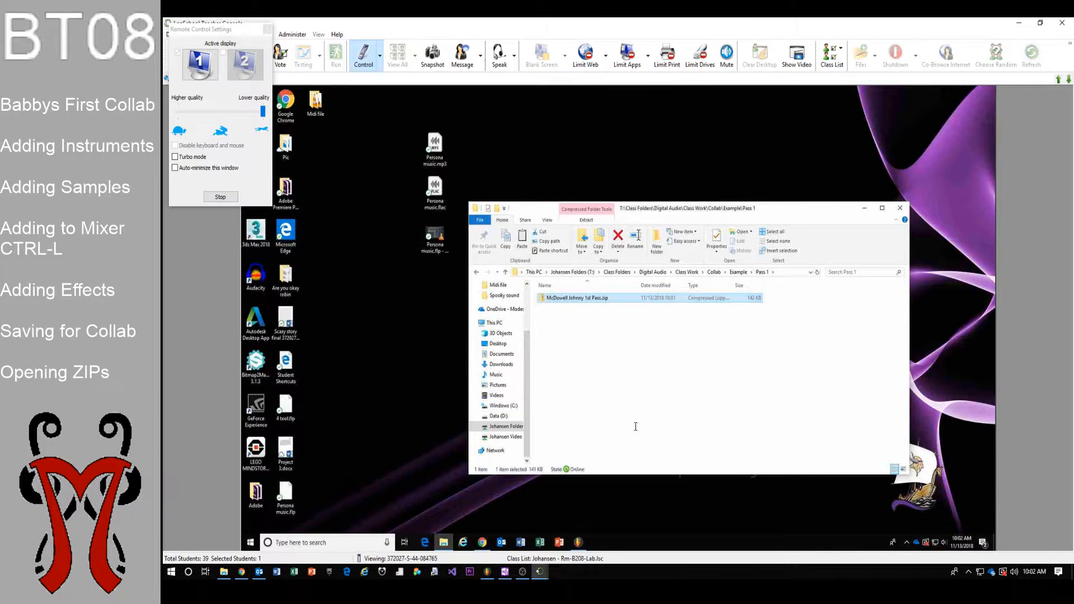
pyautogui.click(578, 542)
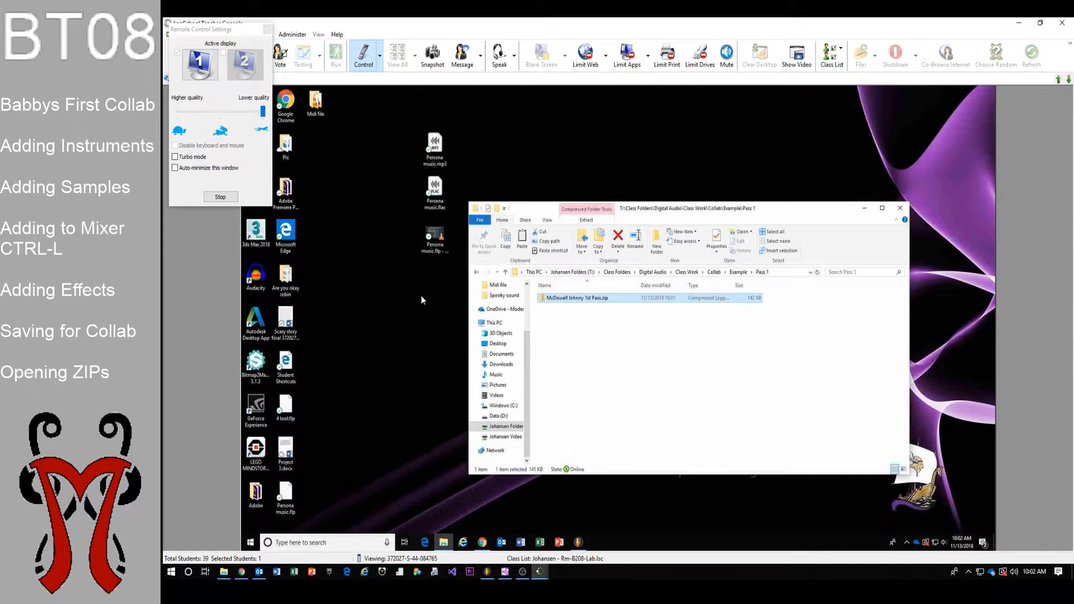
pyautogui.rightClick(421, 295)
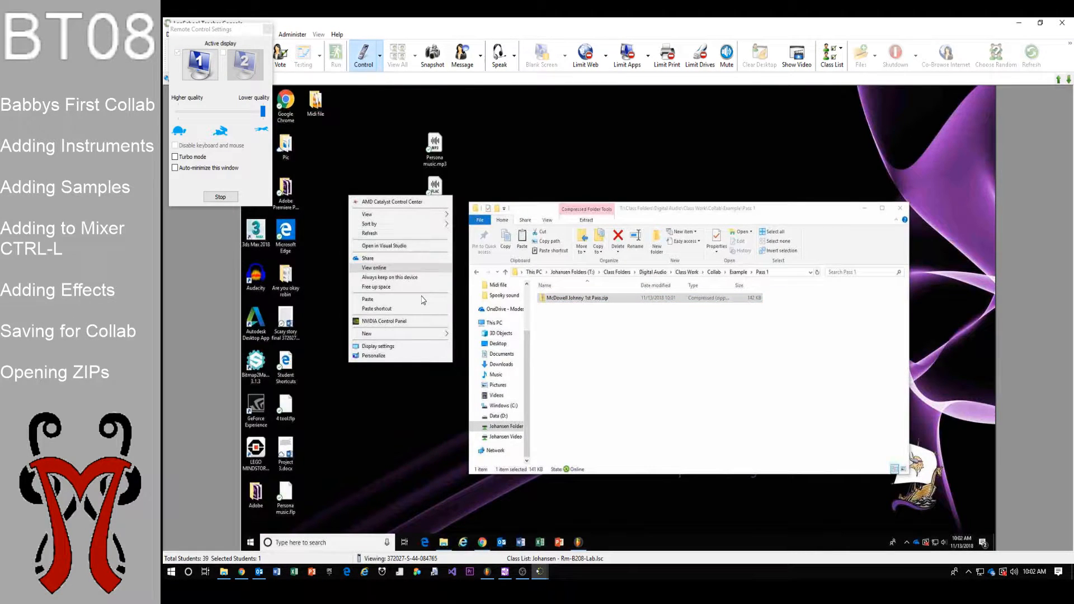
pyautogui.click(423, 299)
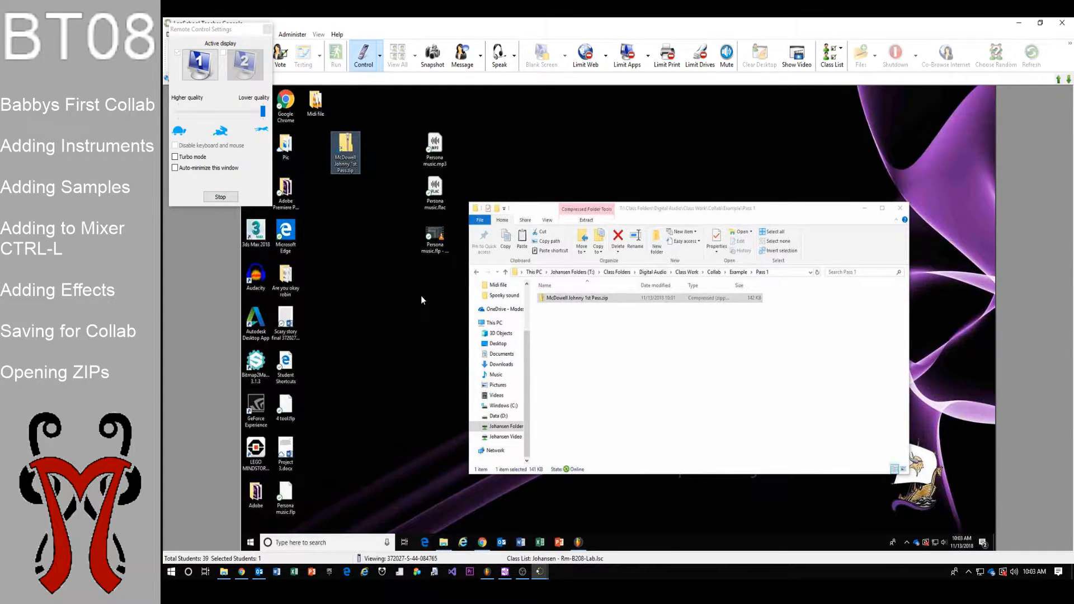
pyautogui.click(864, 208)
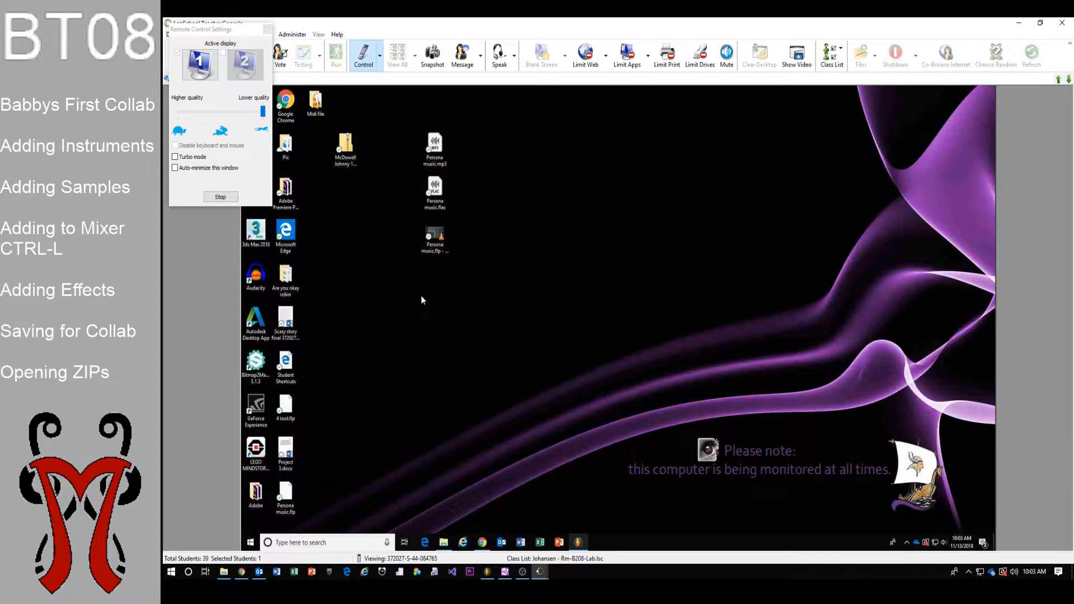
pyautogui.click(578, 542)
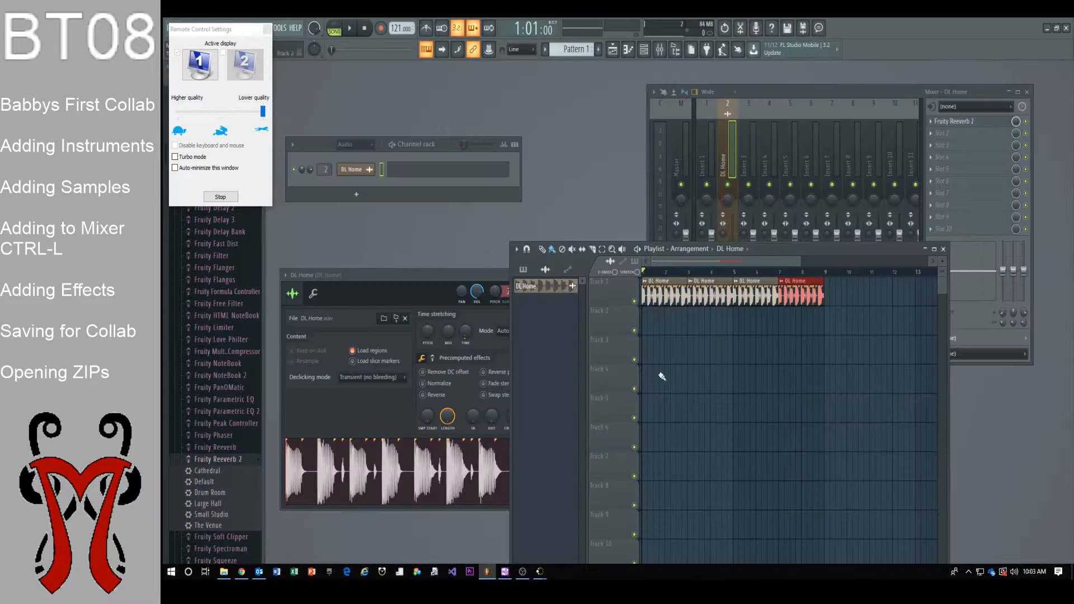
# Review the student's channel rack, mixer and DL Home playlist, then minimize FL Studio
pyautogui.click(439, 144)
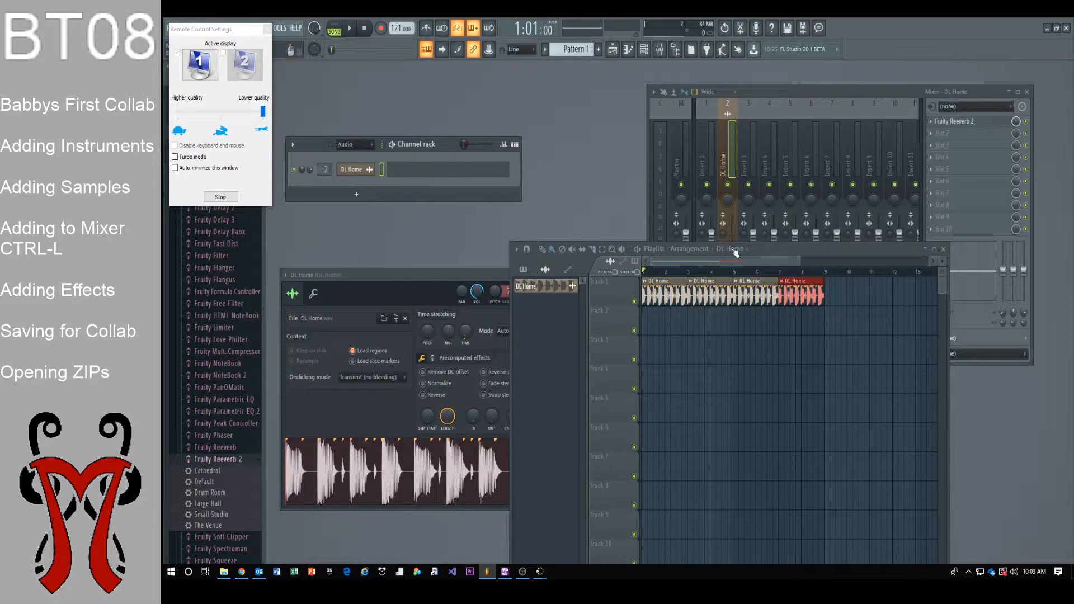
pyautogui.click(869, 94)
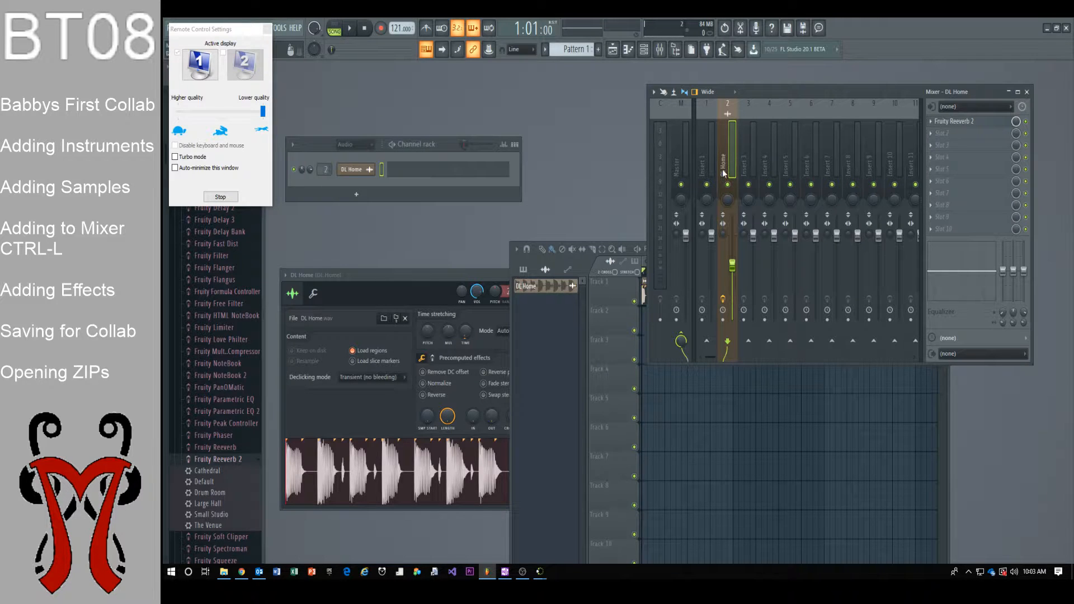
pyautogui.moveTo(860, 89); pyautogui.dragTo(850, 114)
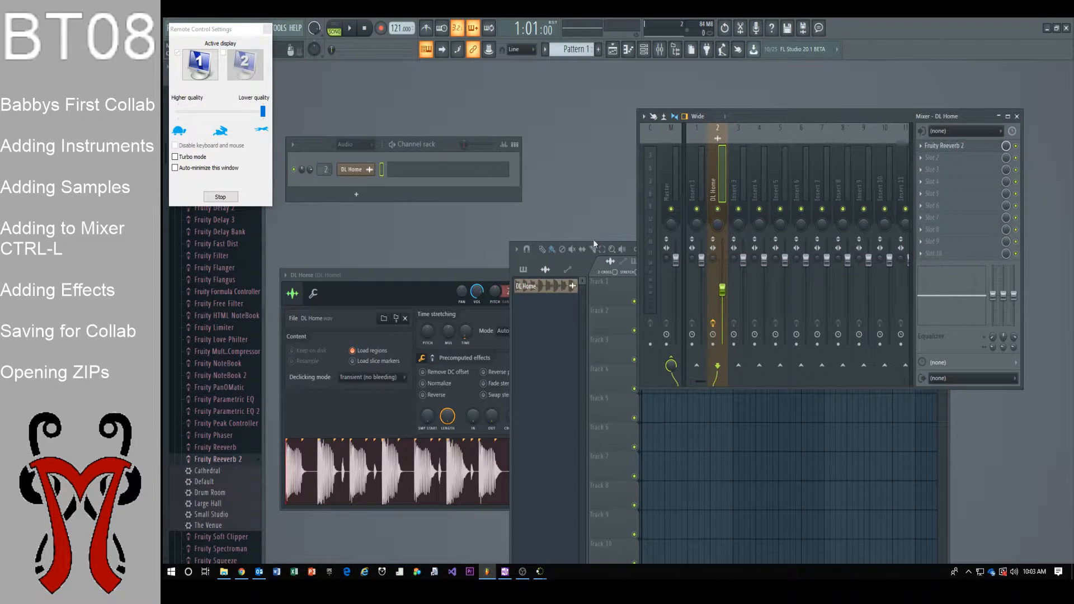
pyautogui.click(565, 352)
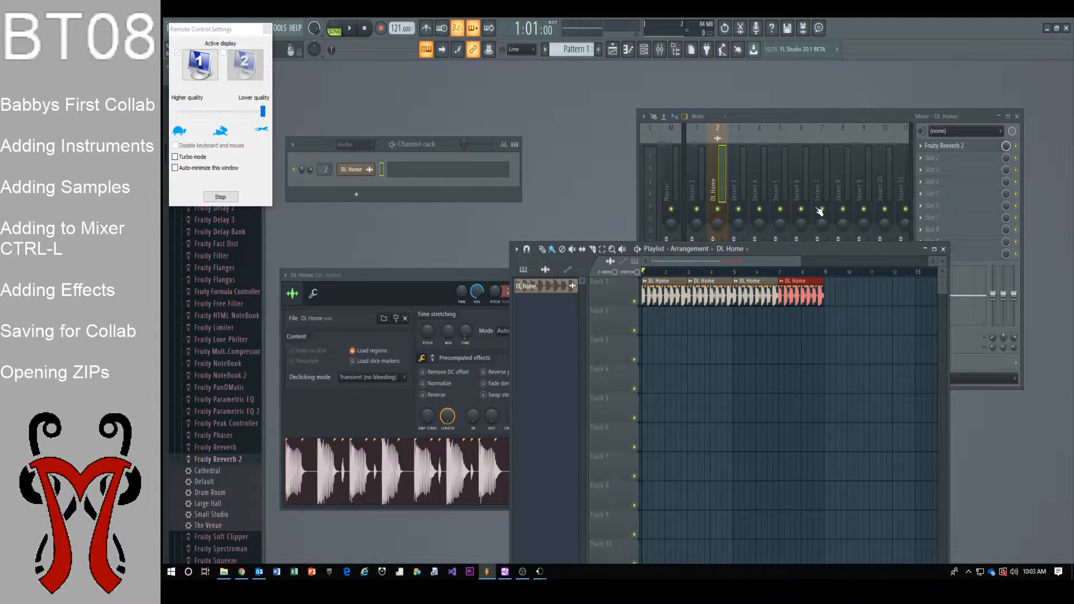
pyautogui.click(1047, 29)
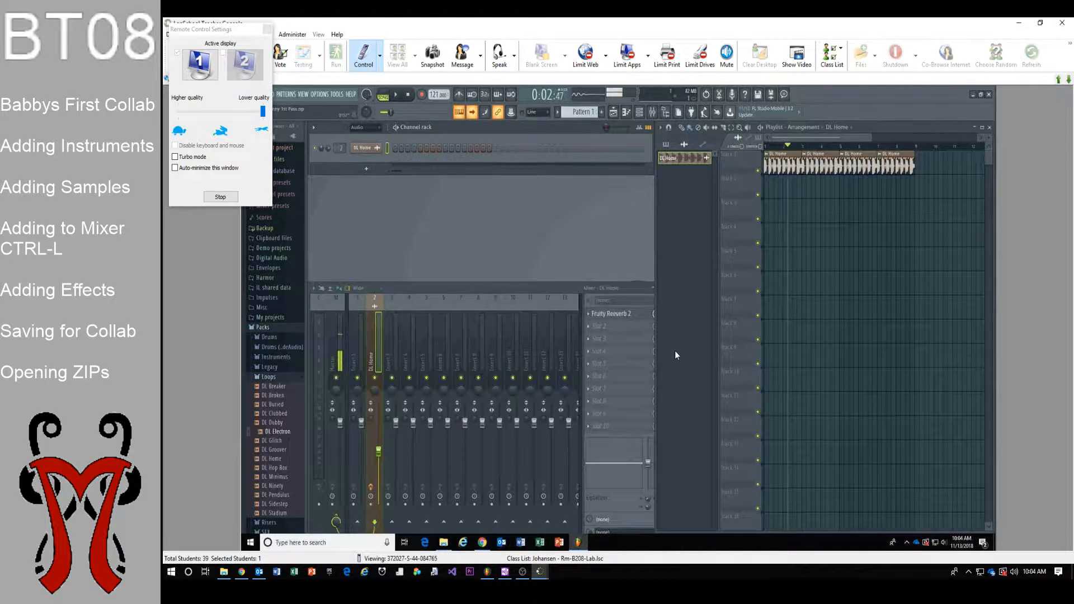
# Play the song, preview DL Hop Box, DL Ninety and DL Pendulus, then drop DL Hop Box into the playlist
pyautogui.press('space')
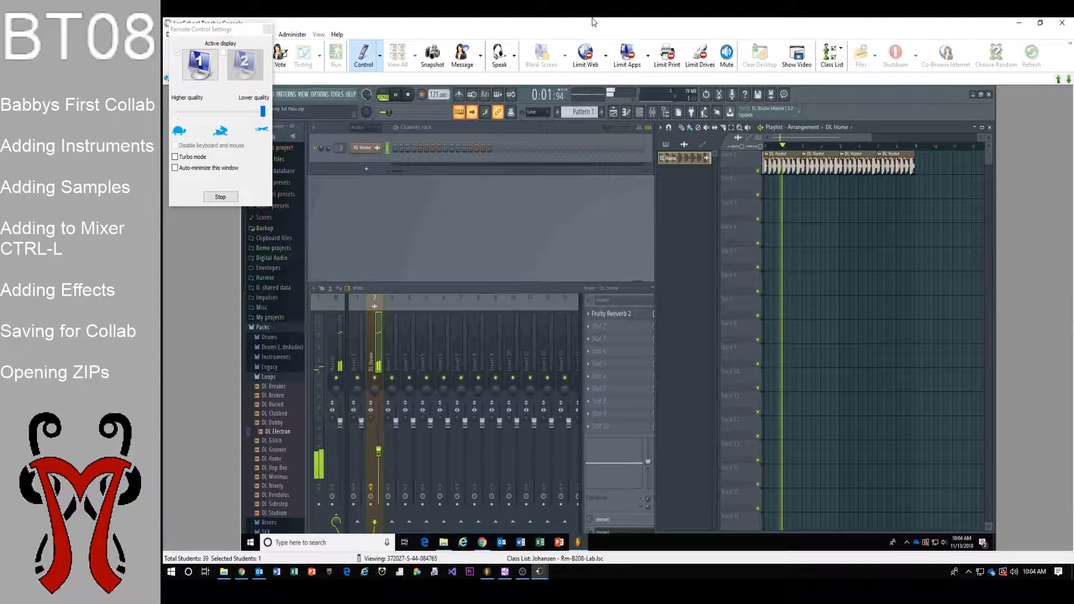
pyautogui.press('space')
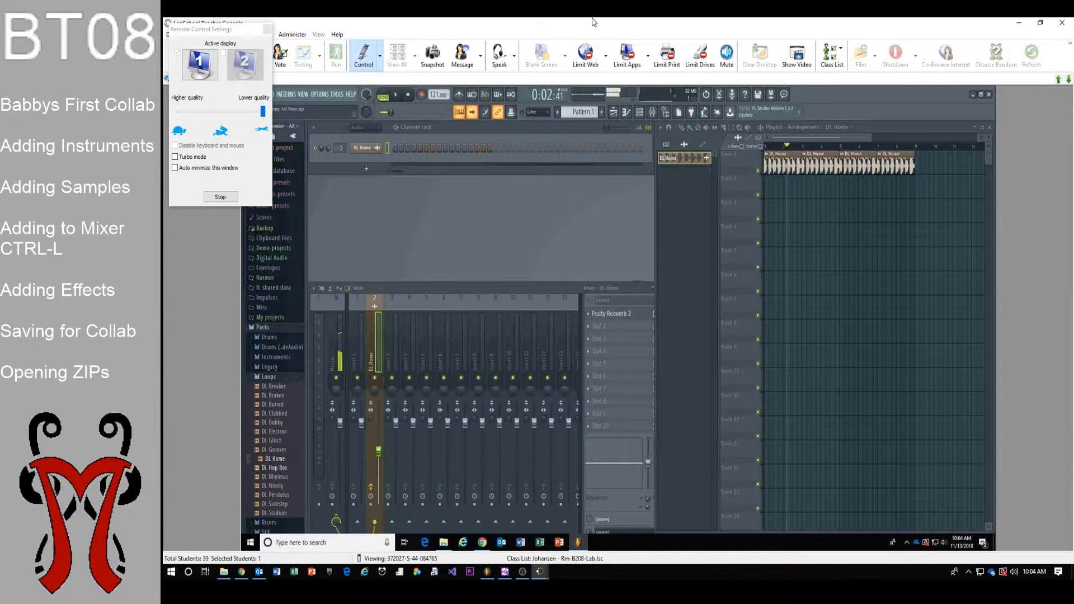
pyautogui.press('Down')
pyautogui.scroll(-3, 275, 468)
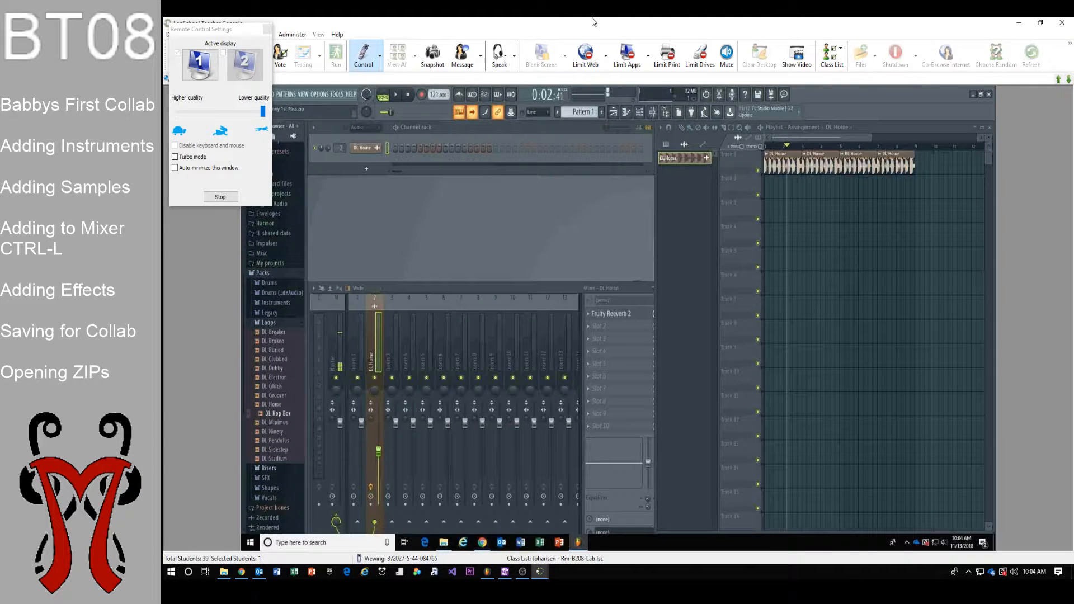
pyautogui.scroll(-3, 276, 369)
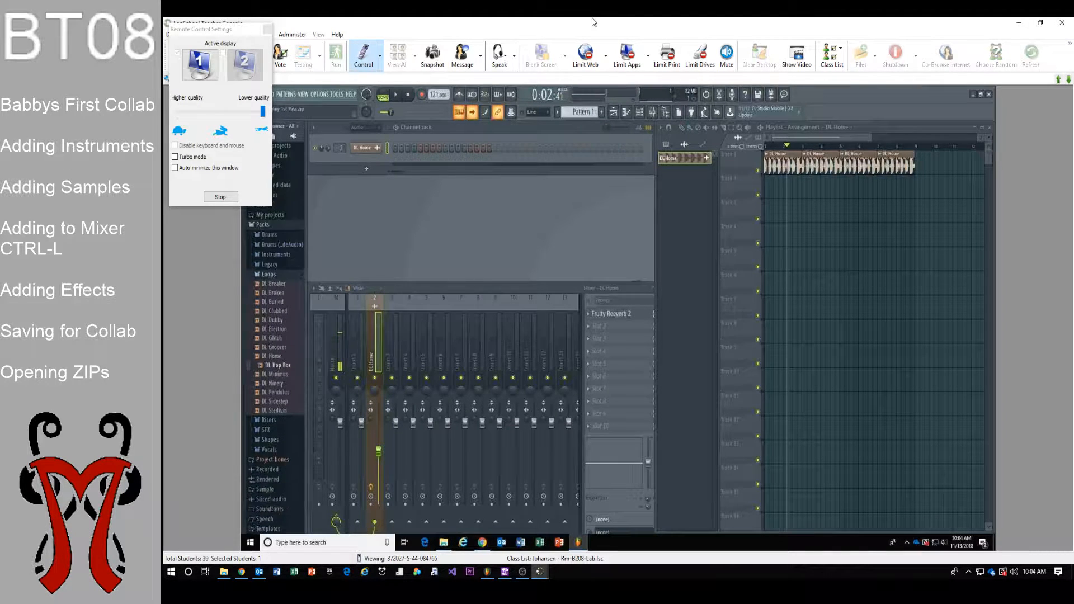
pyautogui.scroll(3, 275, 369)
pyautogui.press('Down')
pyautogui.press('Down')
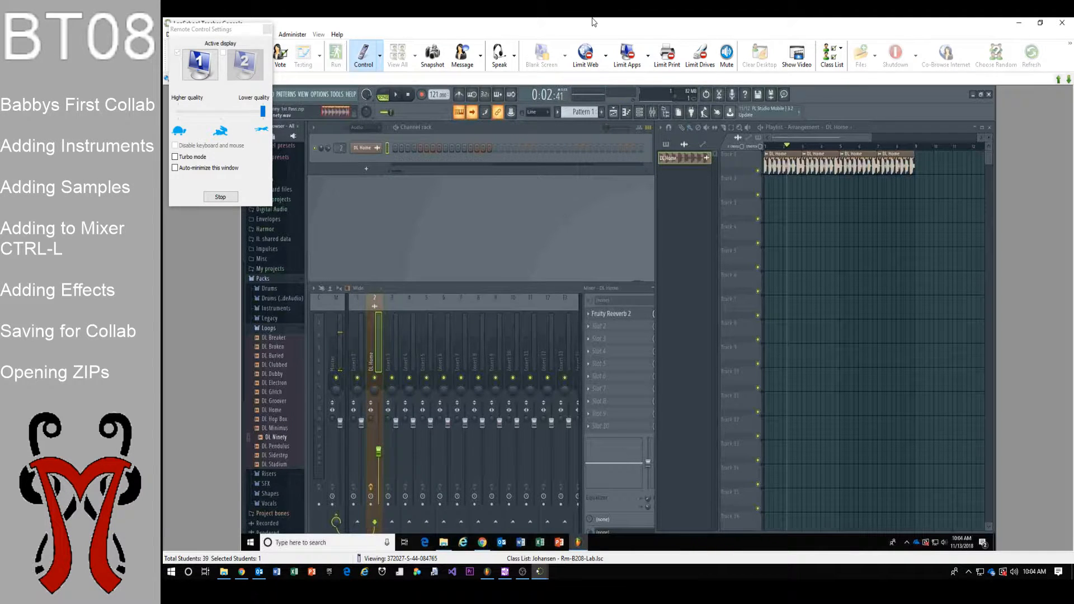
pyautogui.press('Down')
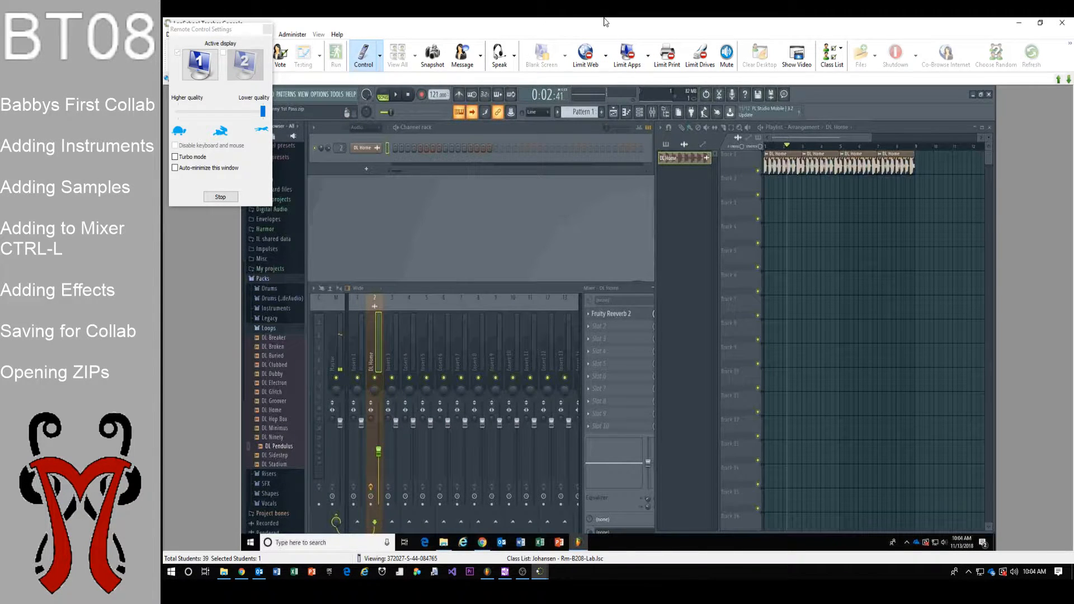
pyautogui.press('Up')
pyautogui.press('Up')
pyautogui.press('Up')
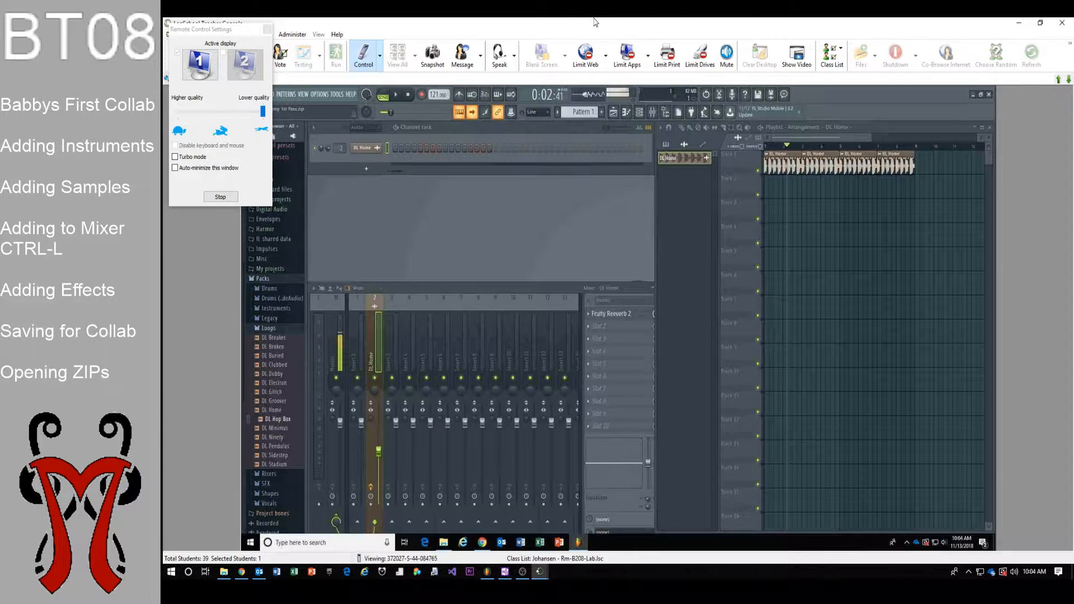
pyautogui.moveTo(278, 419)
pyautogui.mouseDown()
pyautogui.moveTo(643, 283)
pyautogui.moveTo(761, 221)
pyautogui.moveTo(838, 212)
pyautogui.moveTo(973, 234)
pyautogui.moveTo(957, 187)
pyautogui.moveTo(938, 186)
pyautogui.mouseUp()
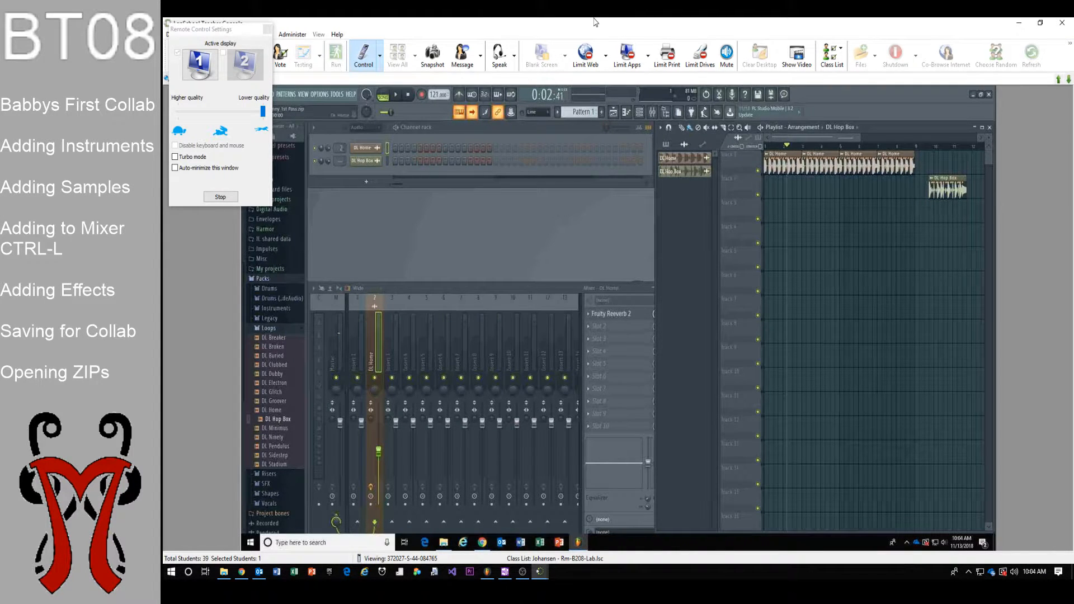
# Extend the DL Hop Box clip on Track 2 into three repeats after the DL Home clips
pyautogui.moveTo(825, 138); pyautogui.dragTo(850, 137)
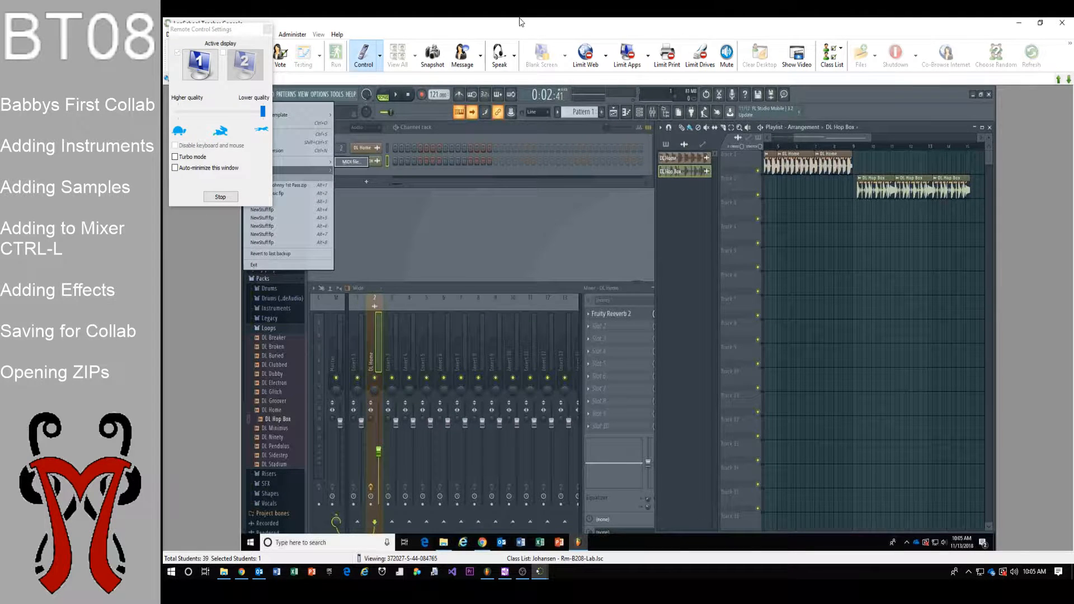
# Export the student's project as a zipped loop package and browse the save location to Desktop
pyautogui.moveTo(196, 29); pyautogui.dragTo(203, 342)
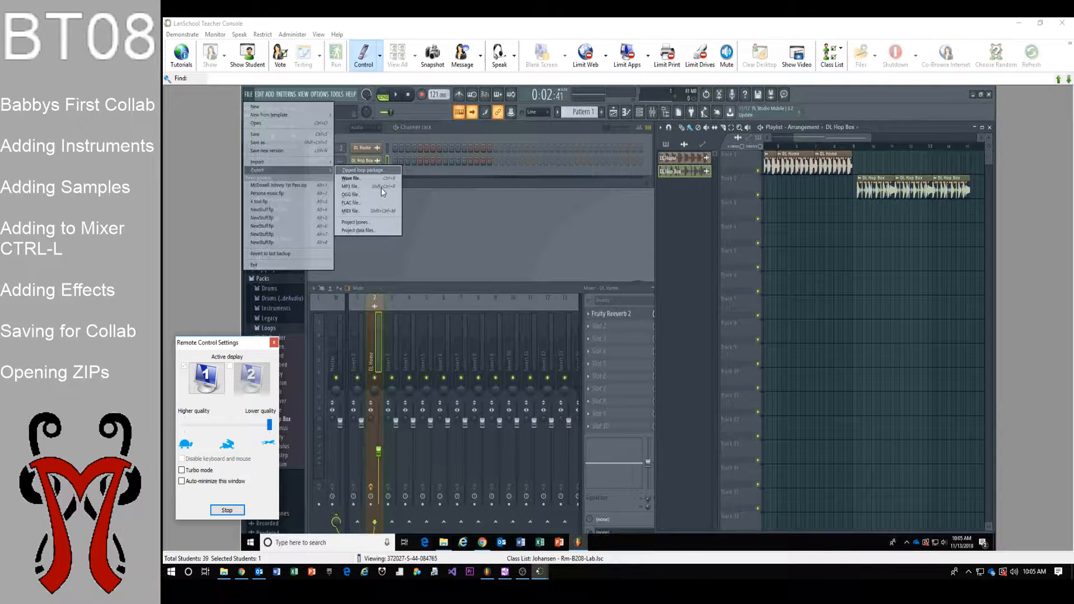
pyautogui.click(355, 169)
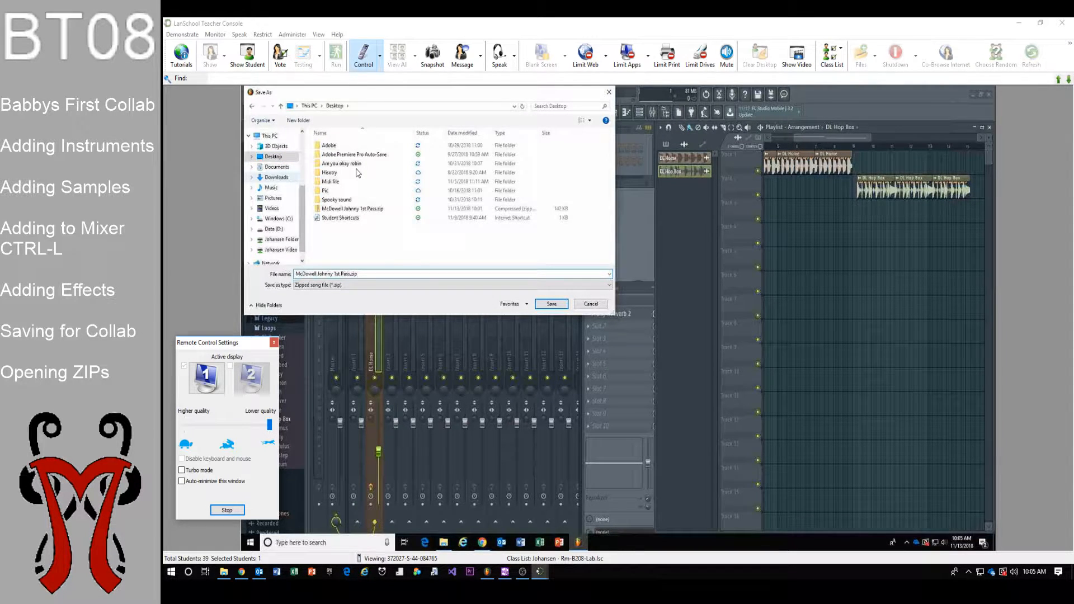
pyautogui.click(271, 188)
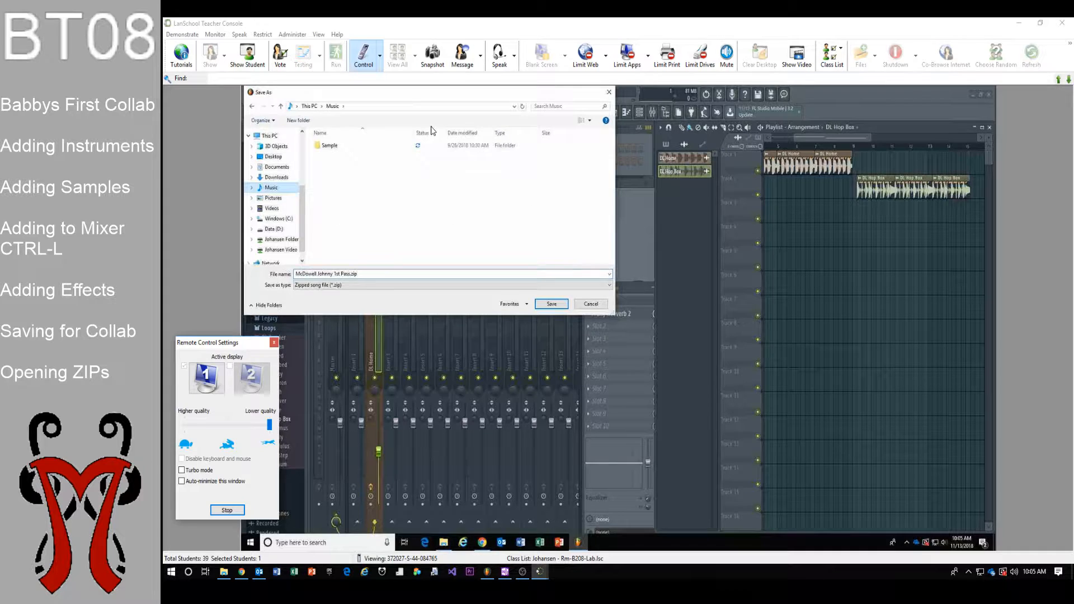
pyautogui.doubleClick(411, 145)
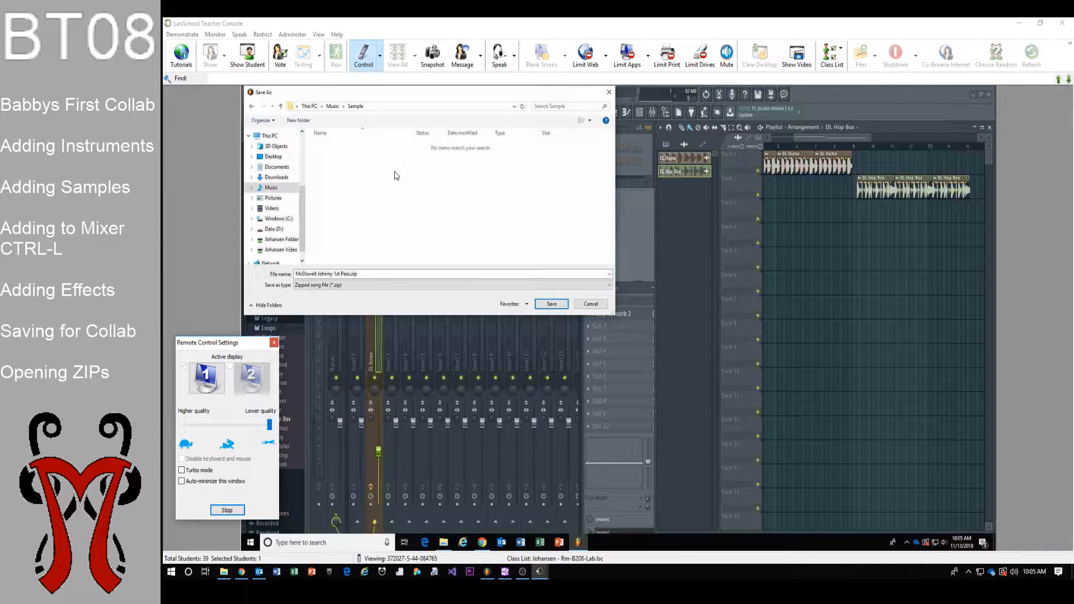
pyautogui.press('BackSpace')
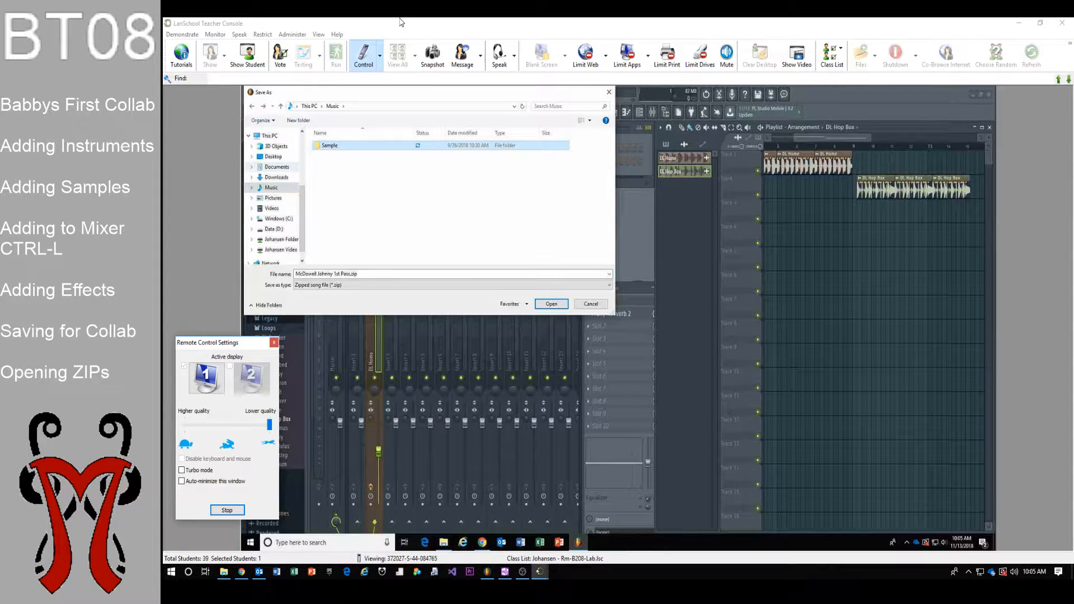
pyautogui.click(274, 157)
# Create a new desktop folder named 'Collabe' and save the zipped package inside it
pyautogui.rightClick(339, 240)
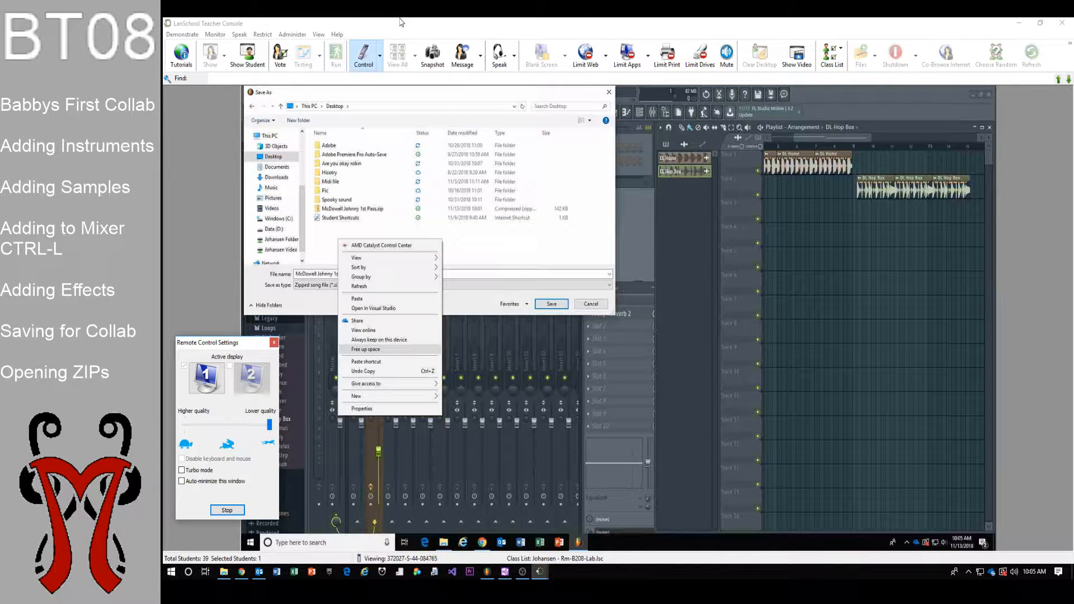
pyautogui.moveTo(390, 396)
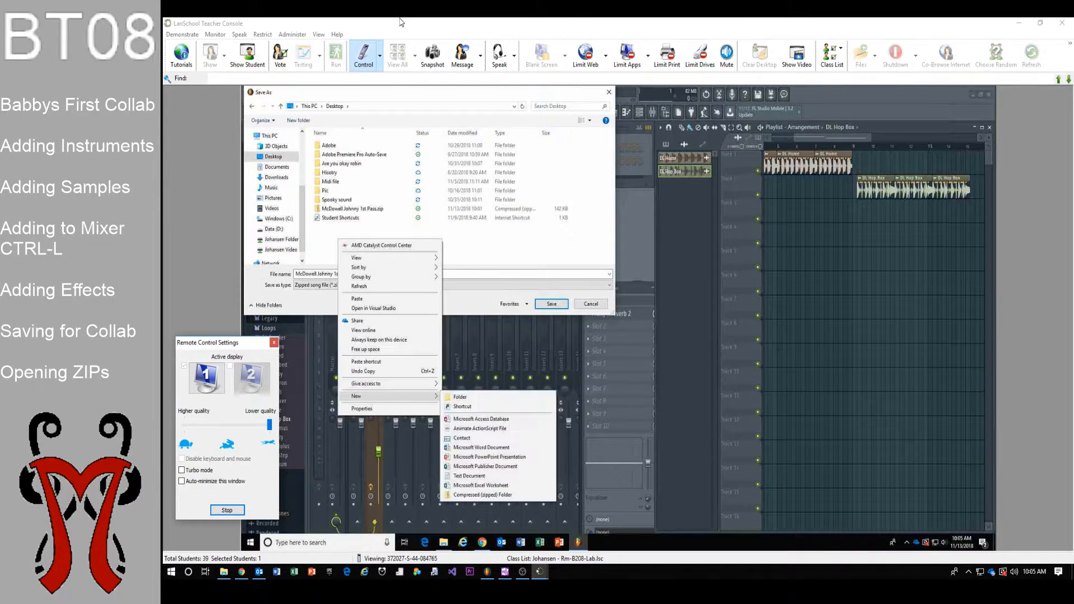
pyautogui.click(460, 397)
pyautogui.press('BackSpace')
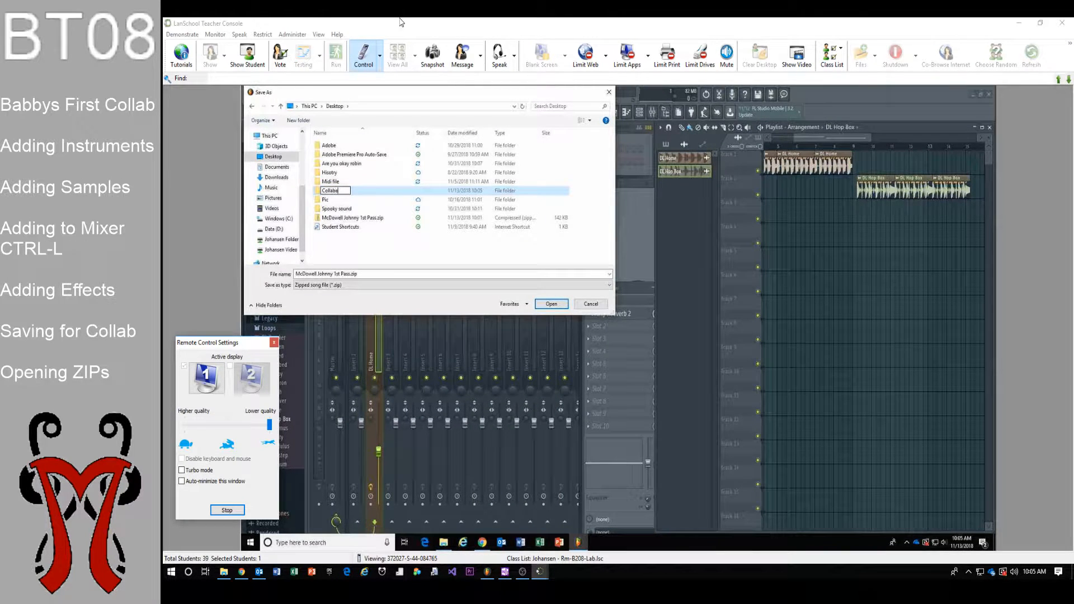
pyautogui.write('Collabe')
pyautogui.press('Return')
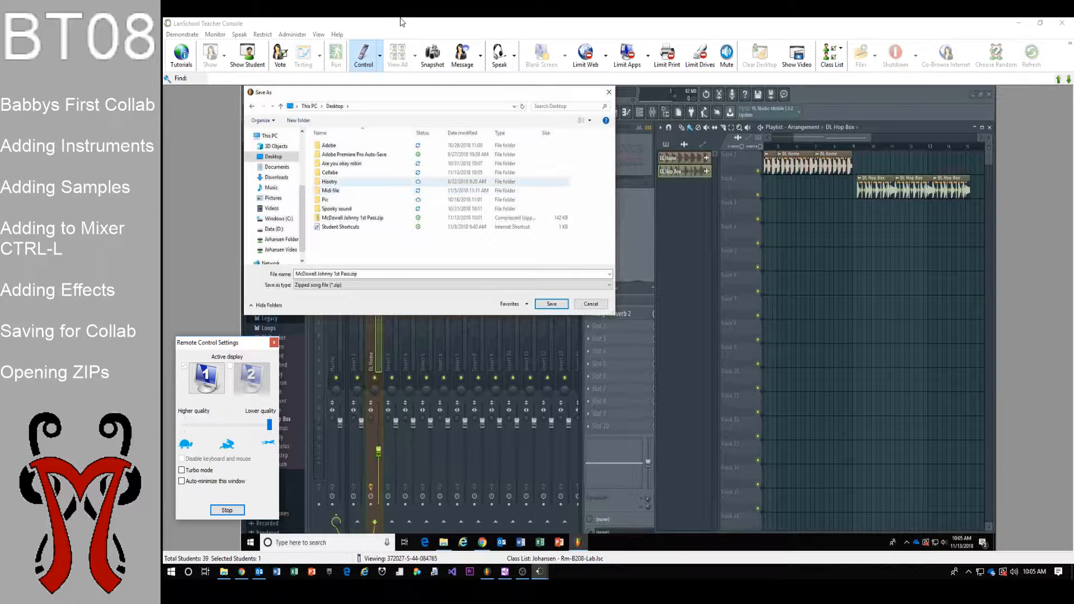
pyautogui.press('Return')
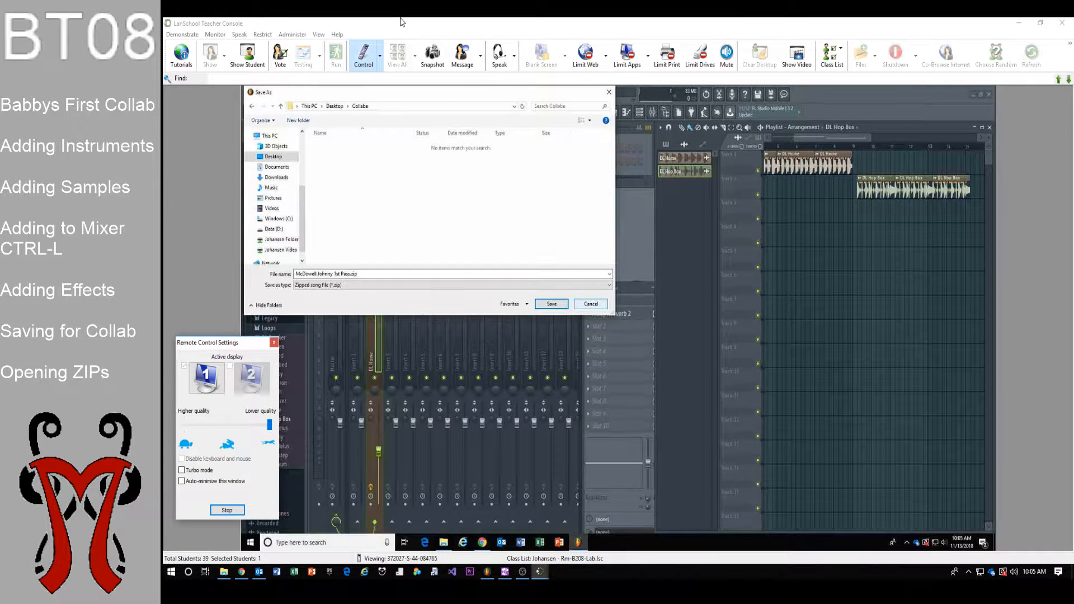
pyautogui.press('Return')
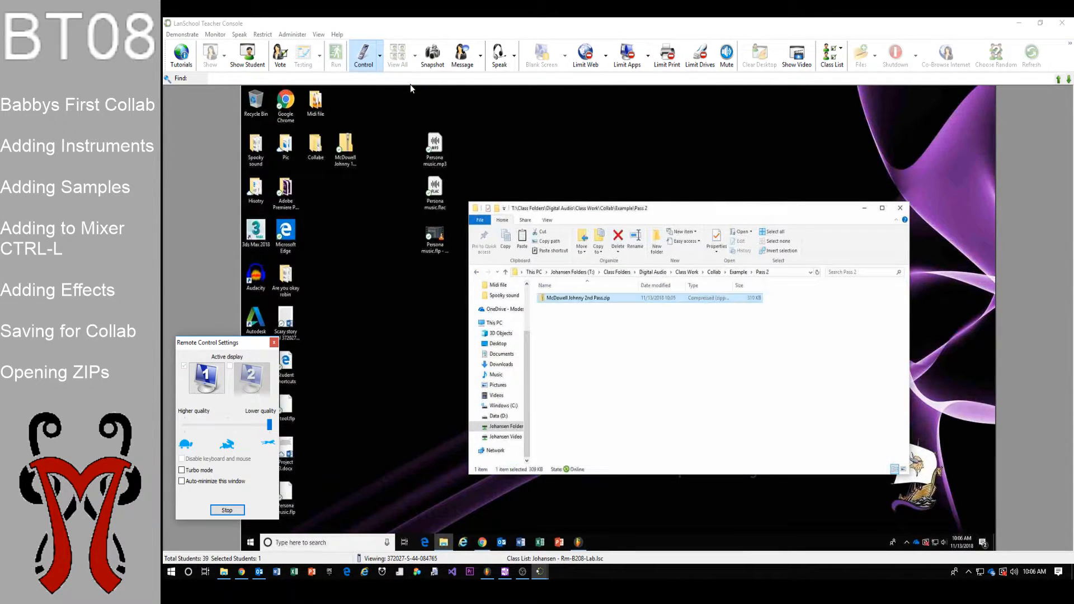
# Hide the student screen view and return to the local FL Studio's File menu
pyautogui.click(1018, 22)
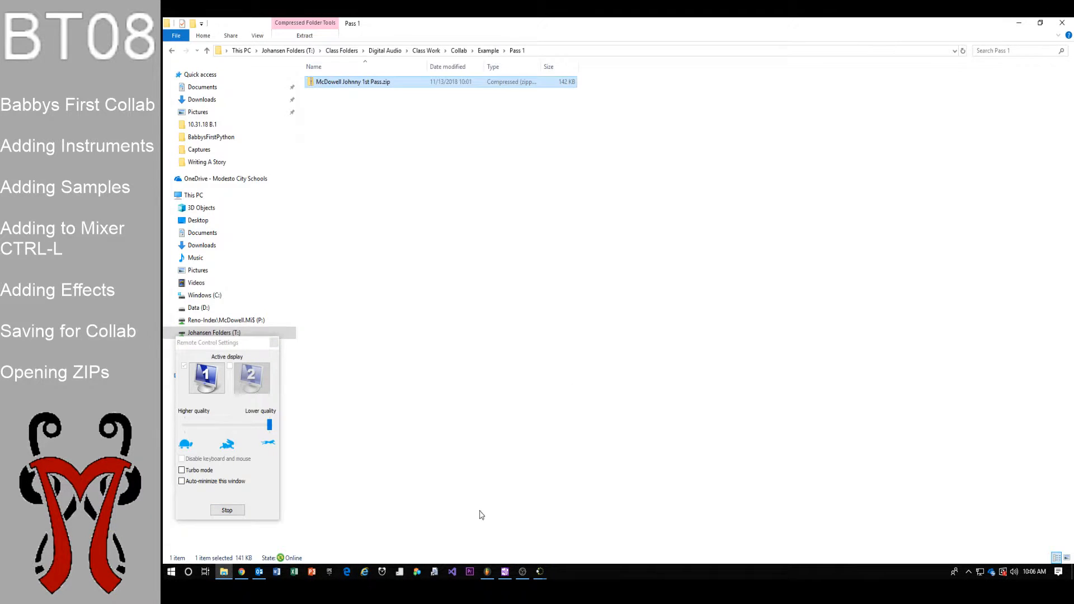
pyautogui.click(487, 571)
pyautogui.click(173, 28)
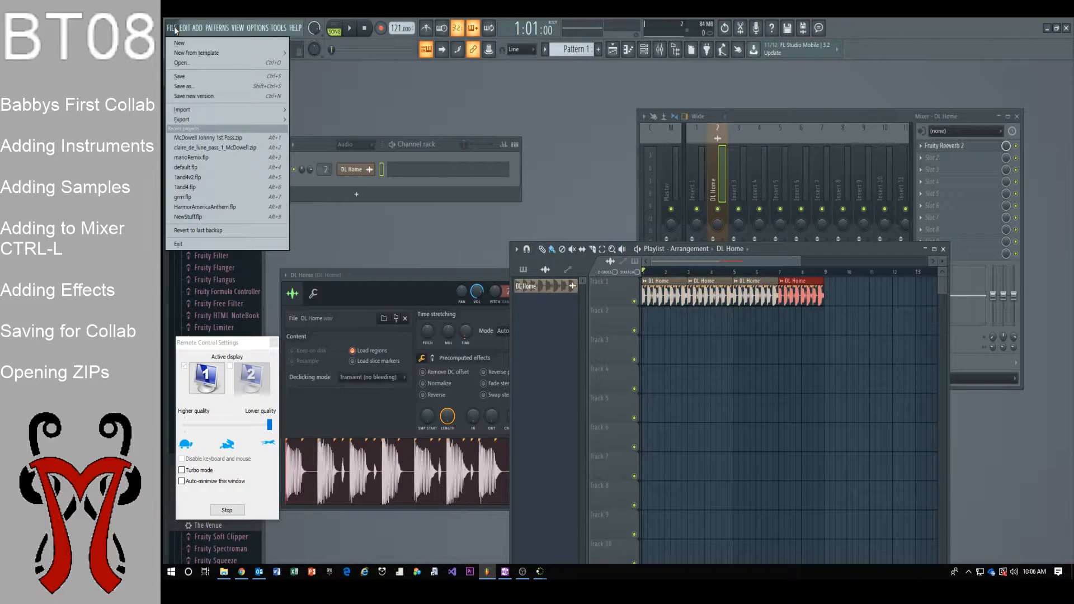
# Open the 2nd Pass zip from the class drive's Class Folders > Digital Audio > Class Work > Collab > Example > Pass 2
pyautogui.click(181, 64)
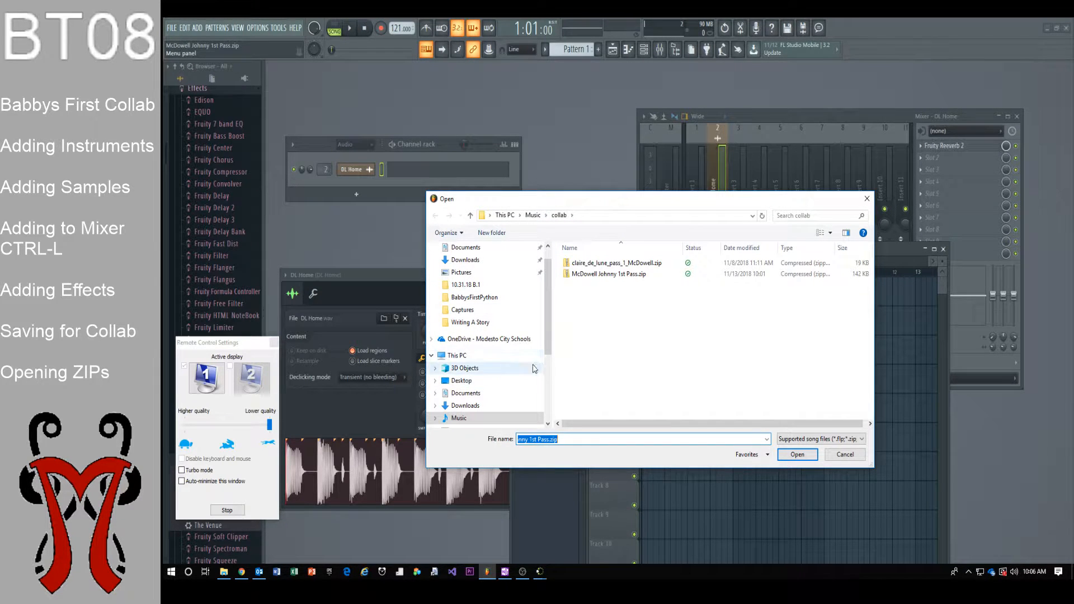
pyautogui.scroll(-3, 504, 377)
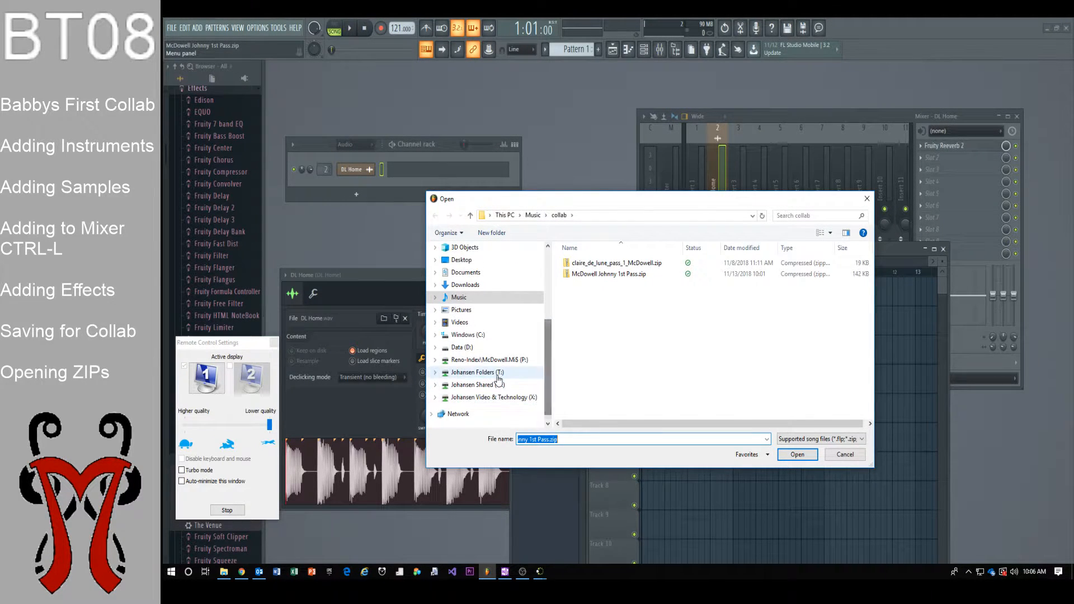
pyautogui.click(499, 379)
pyautogui.doubleClick(585, 263)
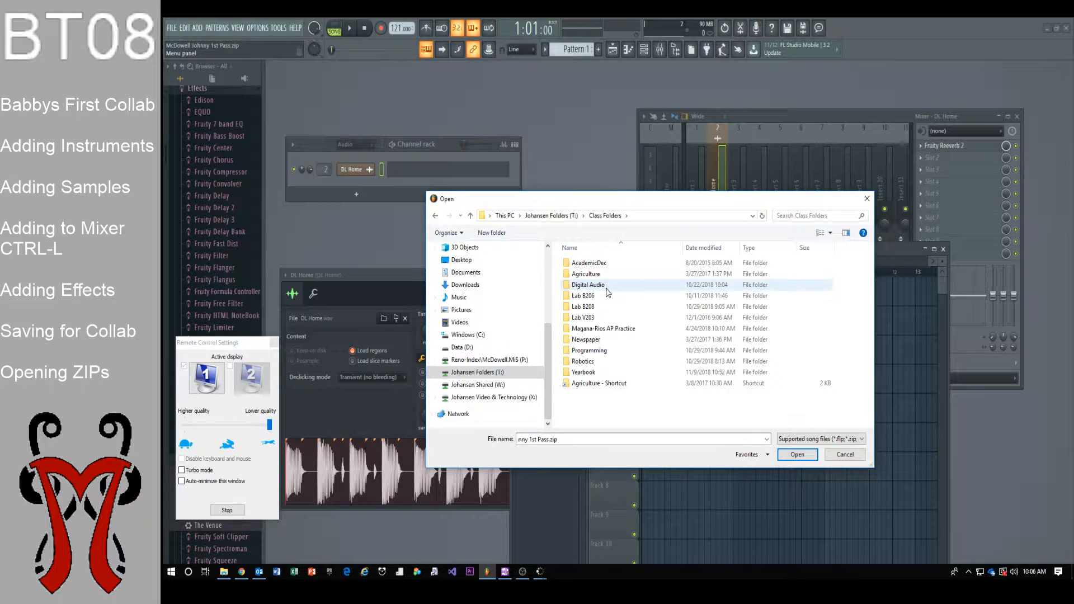
pyautogui.doubleClick(606, 286)
pyautogui.doubleClick(602, 265)
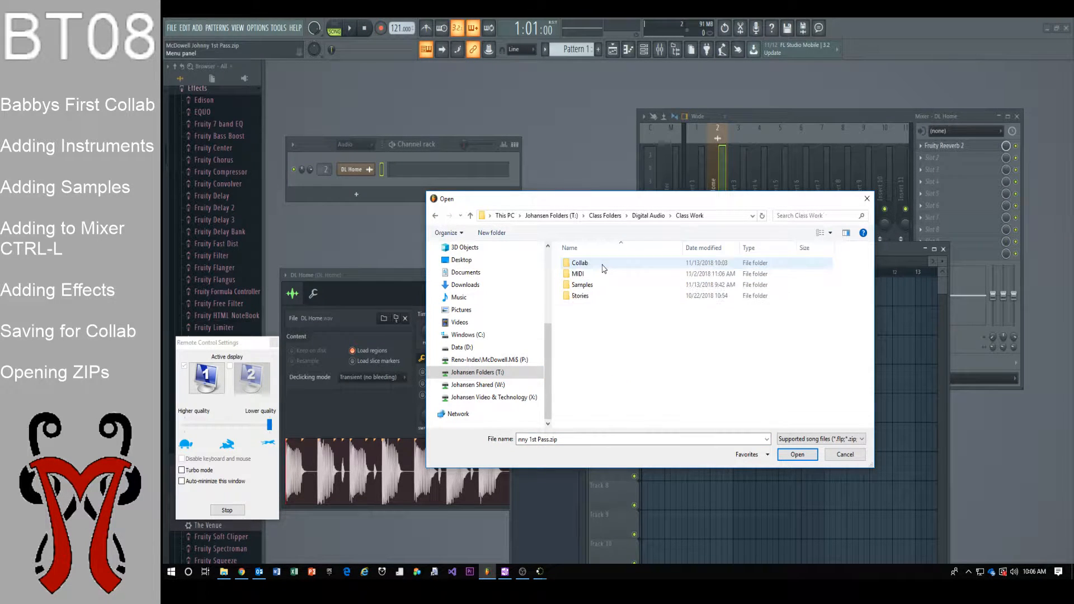
pyautogui.doubleClick(603, 264)
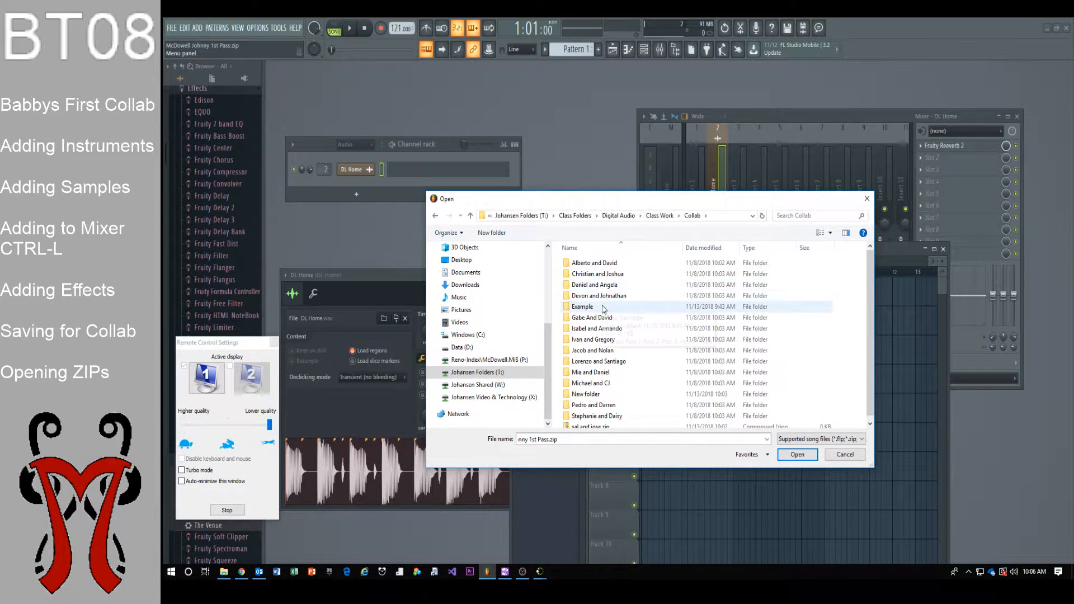
pyautogui.doubleClick(604, 307)
pyautogui.doubleClick(593, 273)
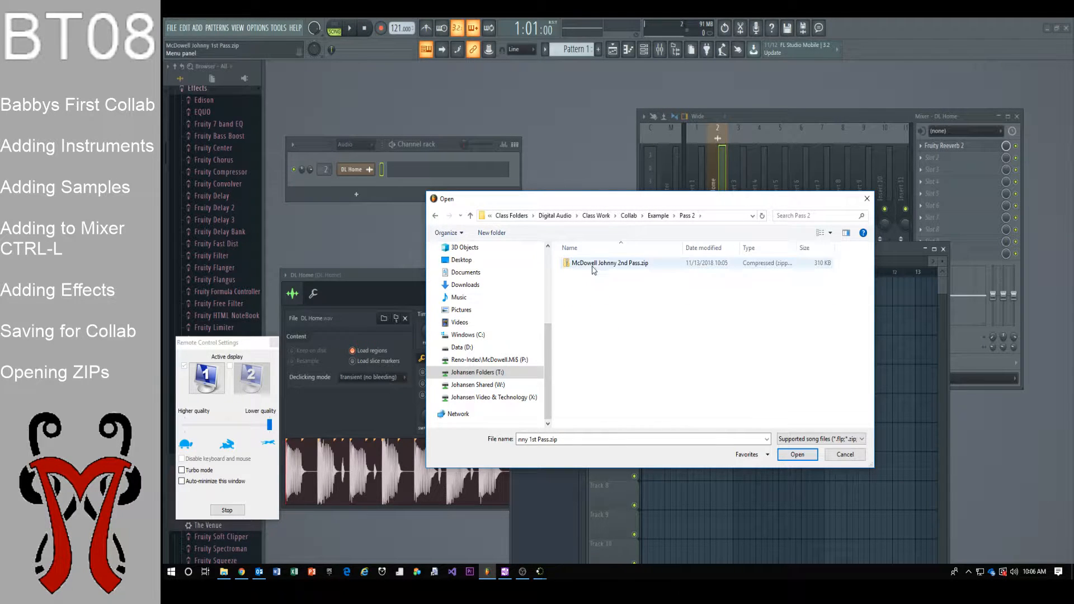
pyautogui.doubleClick(594, 268)
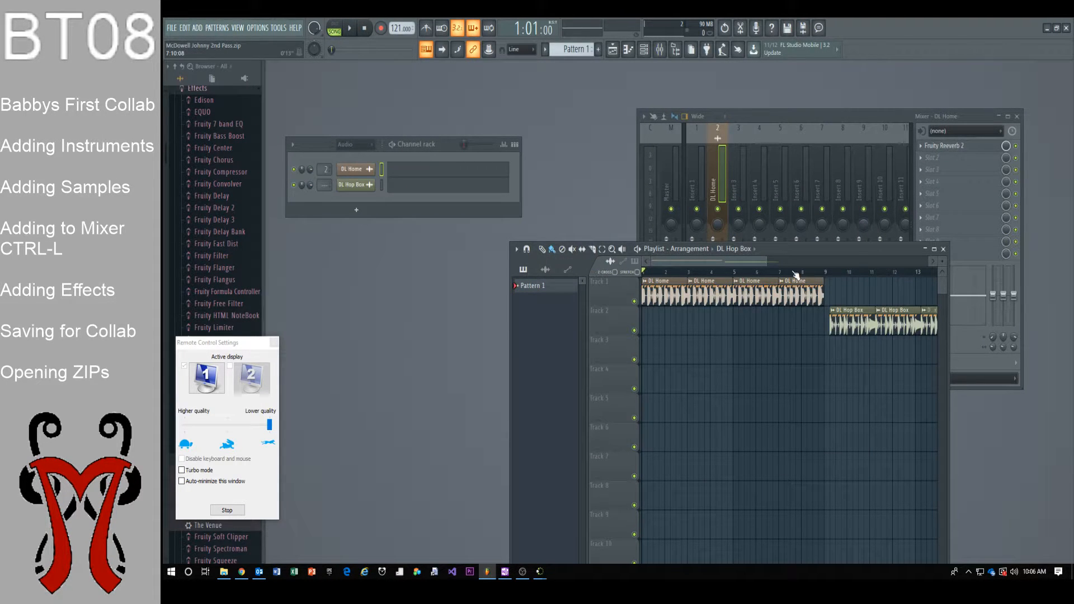
# Zoom the playlist and move the DL Hop Box clips end to end starting at bar 9
pyautogui.moveTo(765, 261); pyautogui.dragTo(817, 261)
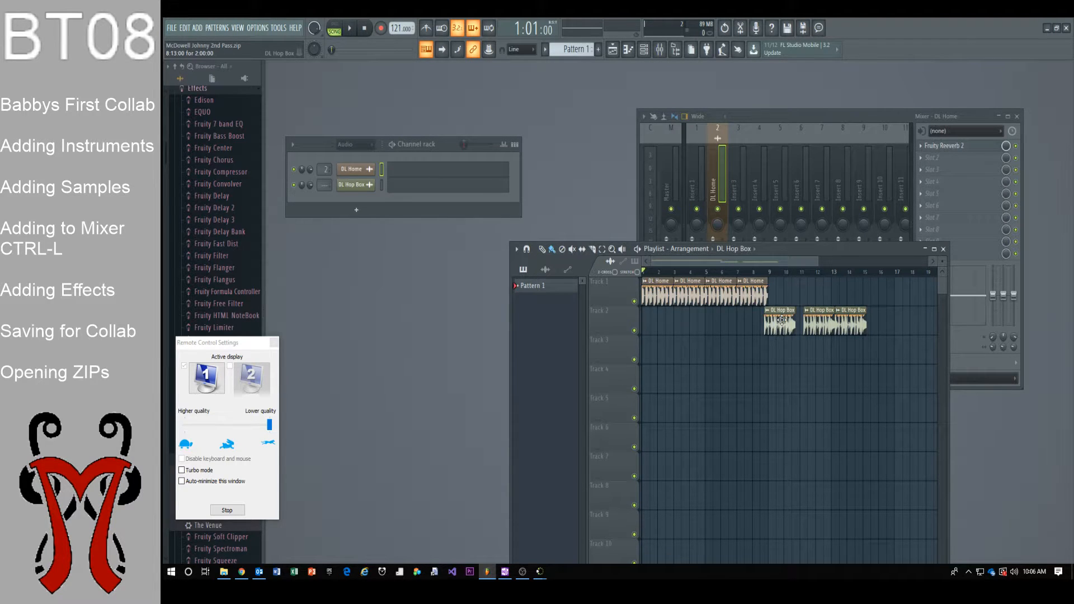
pyautogui.click(546, 269)
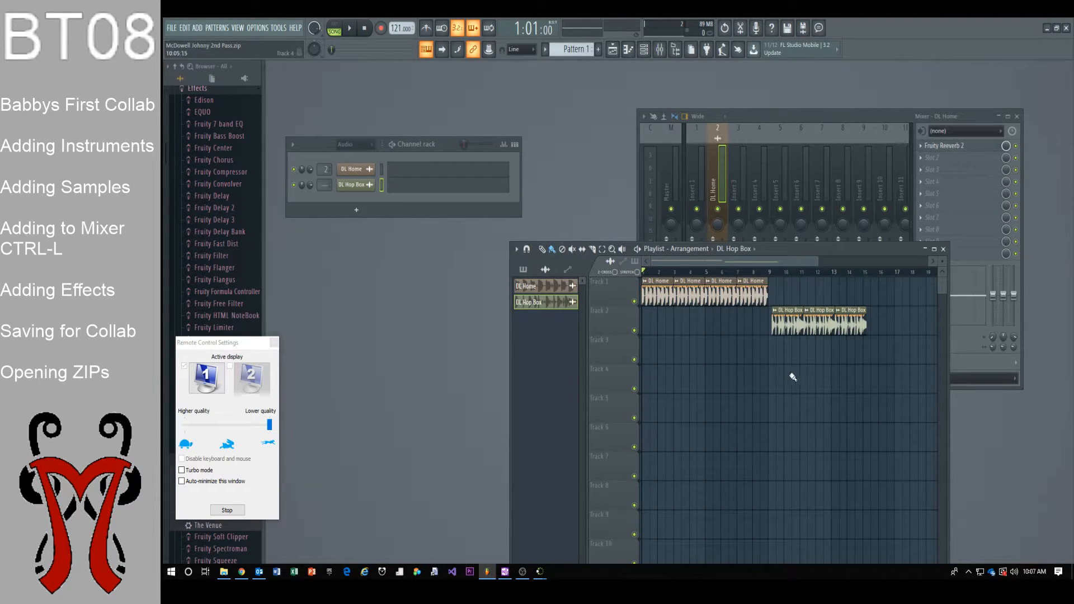
pyautogui.scroll(4, 817, 351)
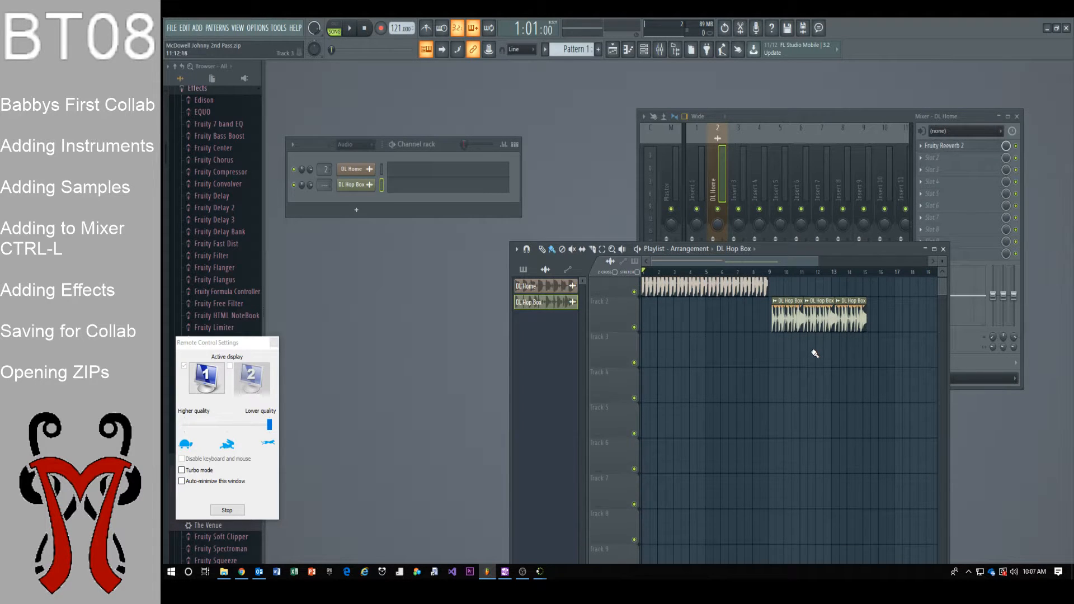
pyautogui.scroll(1, 812, 353)
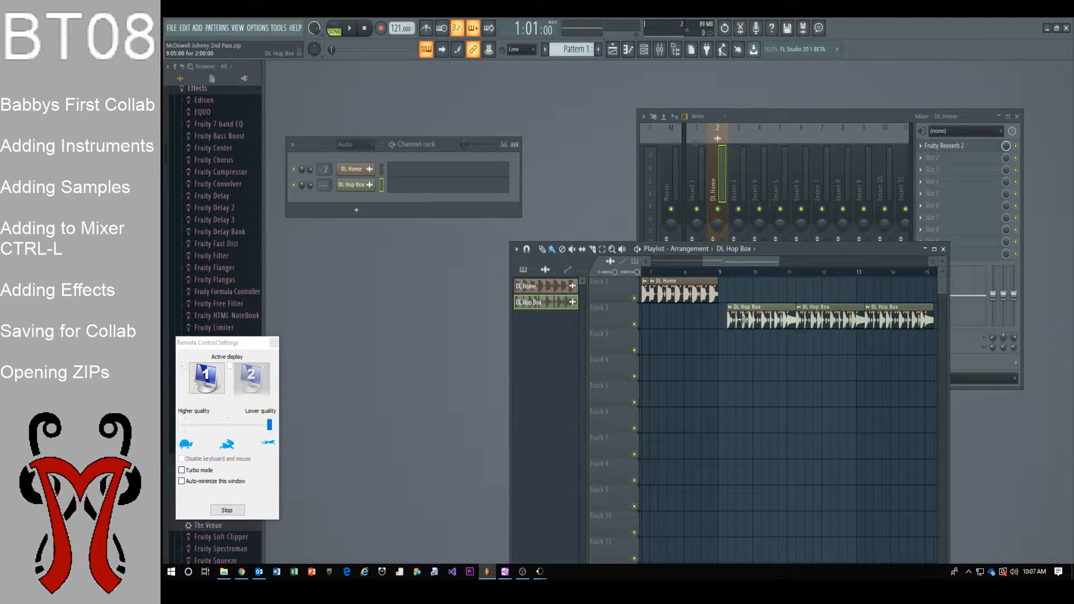
pyautogui.moveTo(747, 320); pyautogui.dragTo(738, 321)
pyautogui.moveTo(814, 320); pyautogui.dragTo(866, 319)
pyautogui.moveTo(779, 262); pyautogui.dragTo(813, 262)
pyautogui.moveTo(703, 261); pyautogui.dragTo(651, 261)
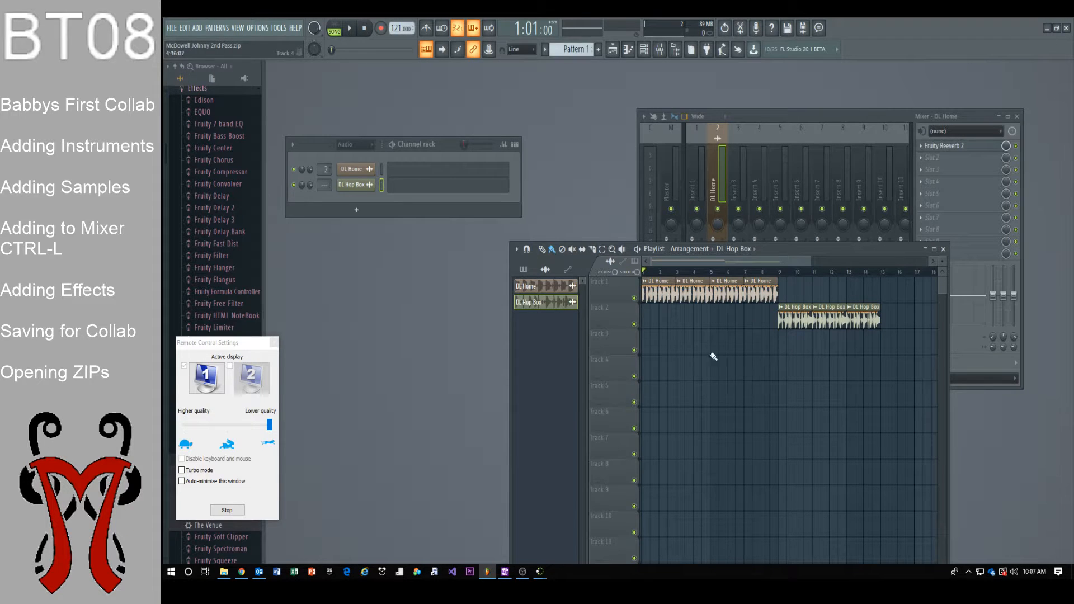
# Paint a fourth DL Hop Box clip after them and play the arrangement
pyautogui.click(889, 317)
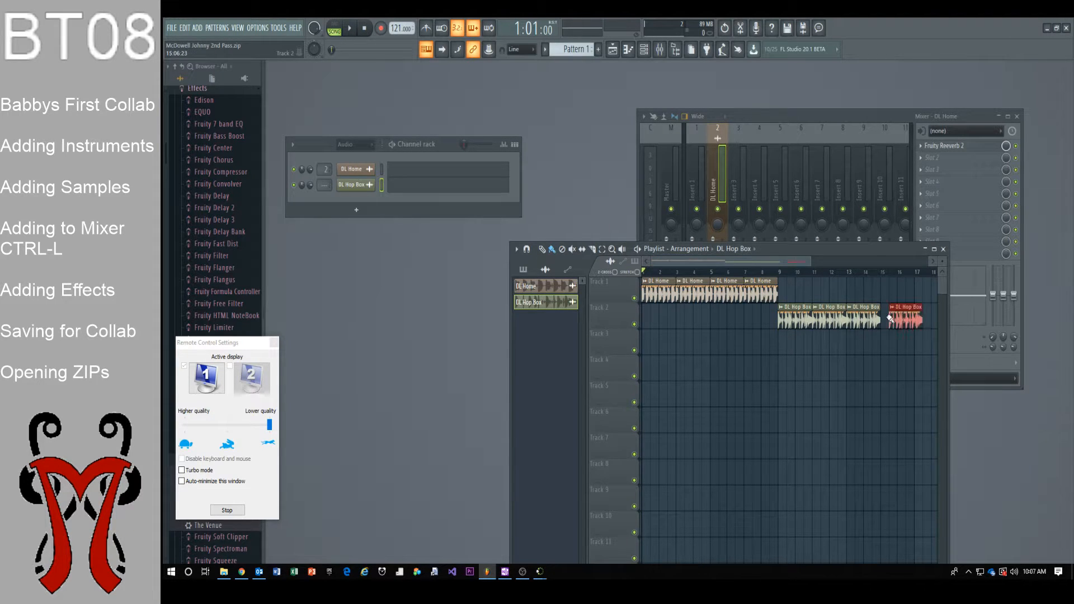
pyautogui.moveTo(890, 317); pyautogui.dragTo(881, 318)
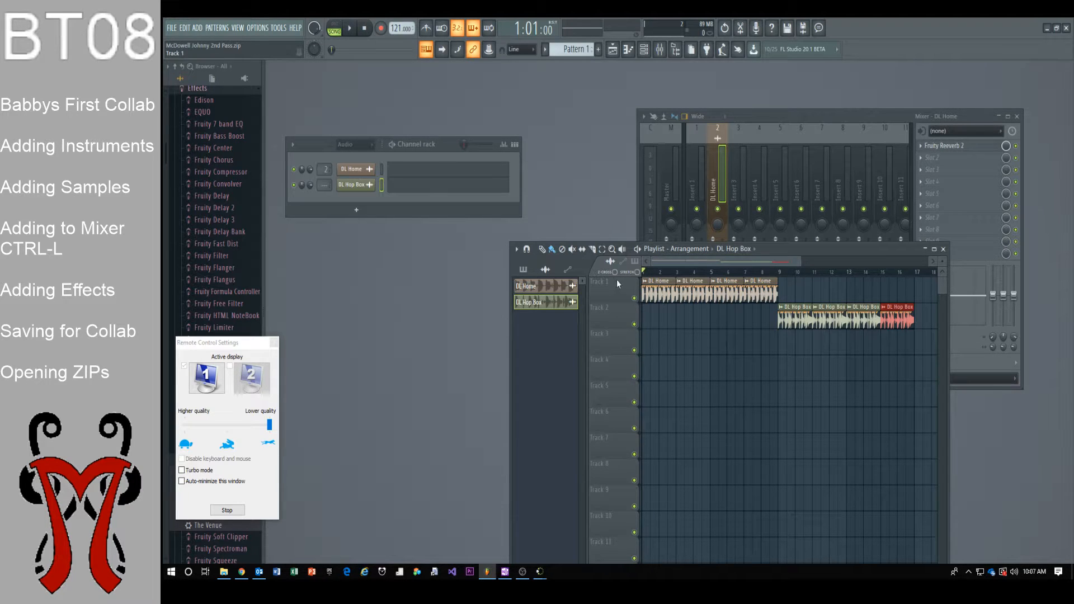
pyautogui.press('space')
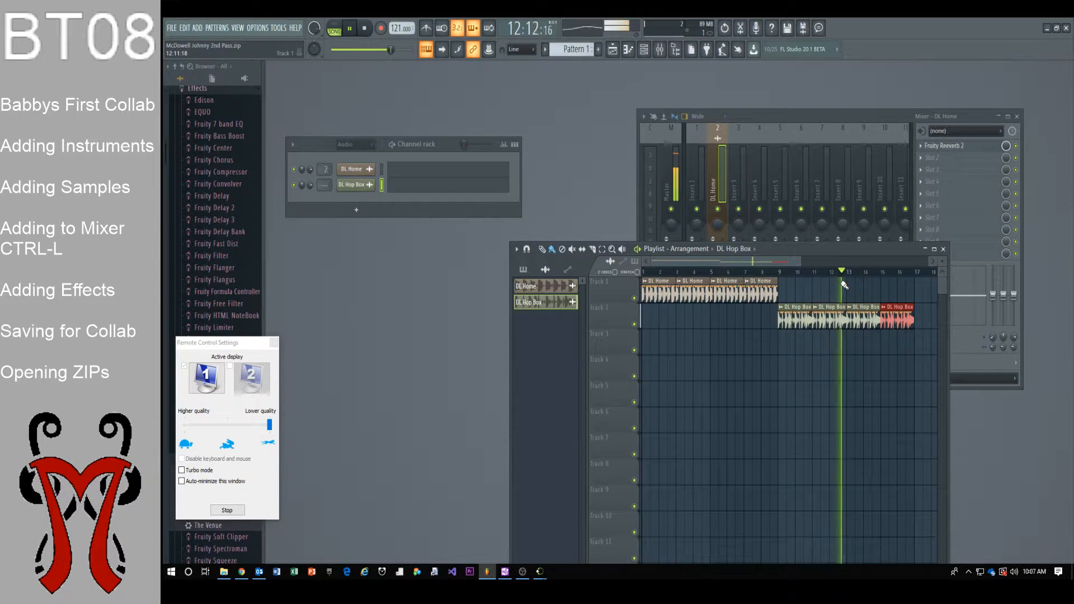
pyautogui.press('space')
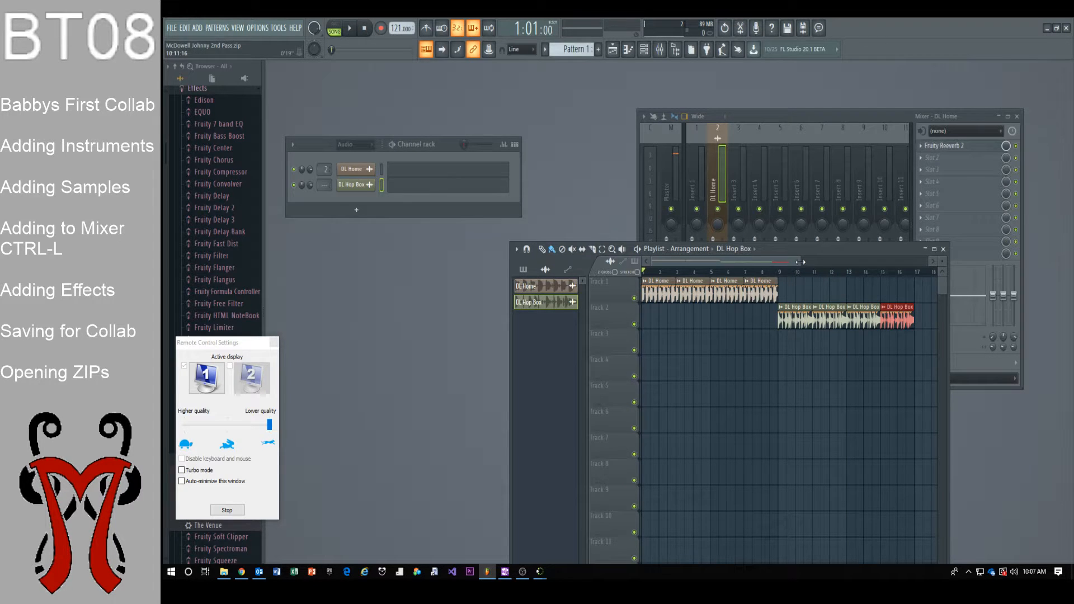
# Select the DL Hop Box channel and link it with Ctrl+L to new mixer insert 3
pyautogui.moveTo(800, 262); pyautogui.dragTo(765, 309)
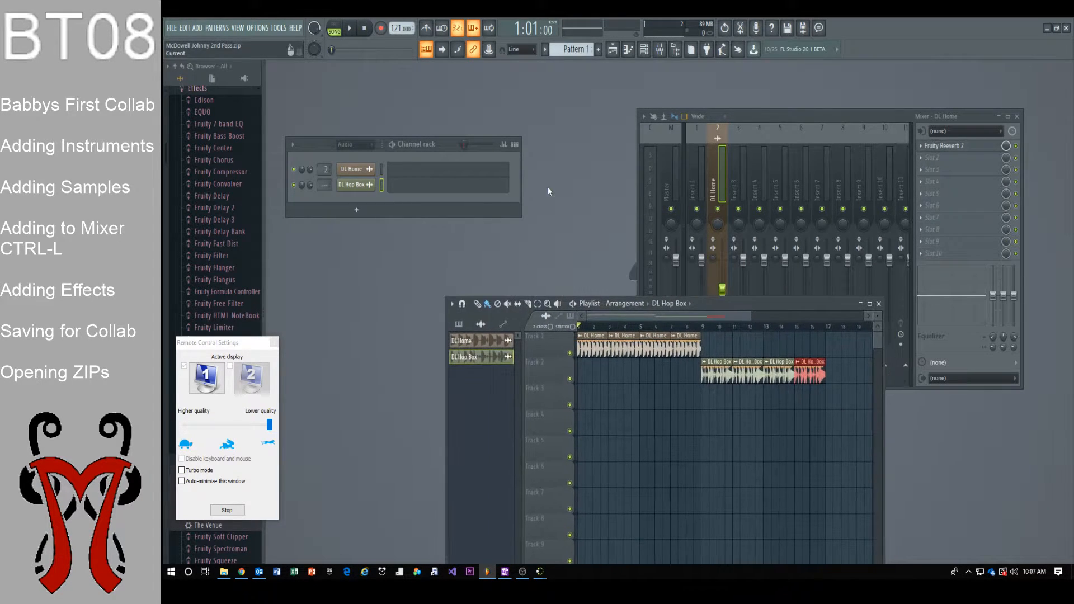
pyautogui.click(352, 182)
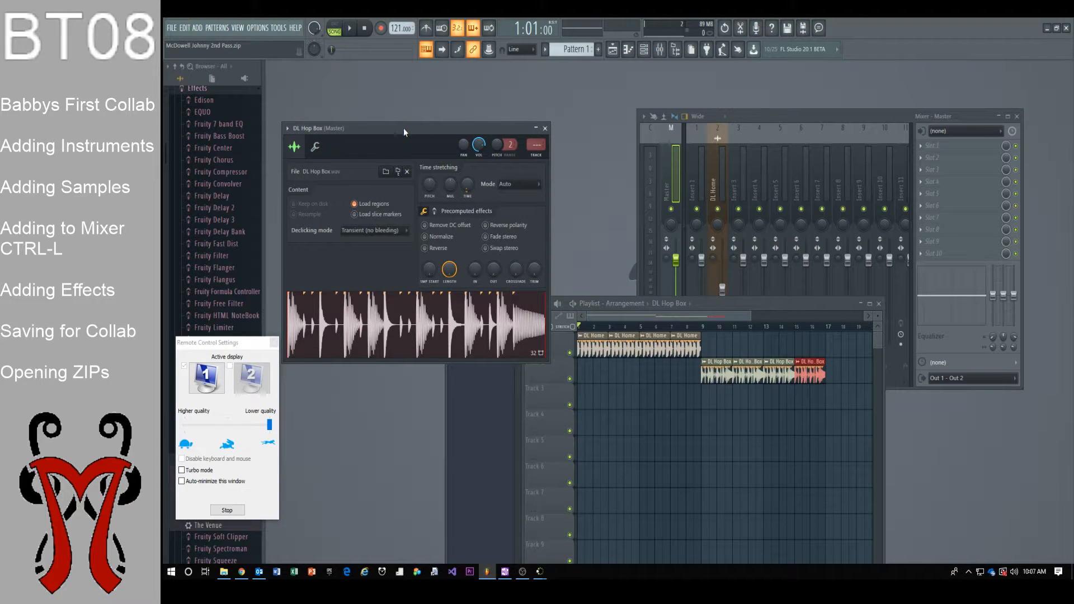
pyautogui.moveTo(404, 128); pyautogui.dragTo(387, 296)
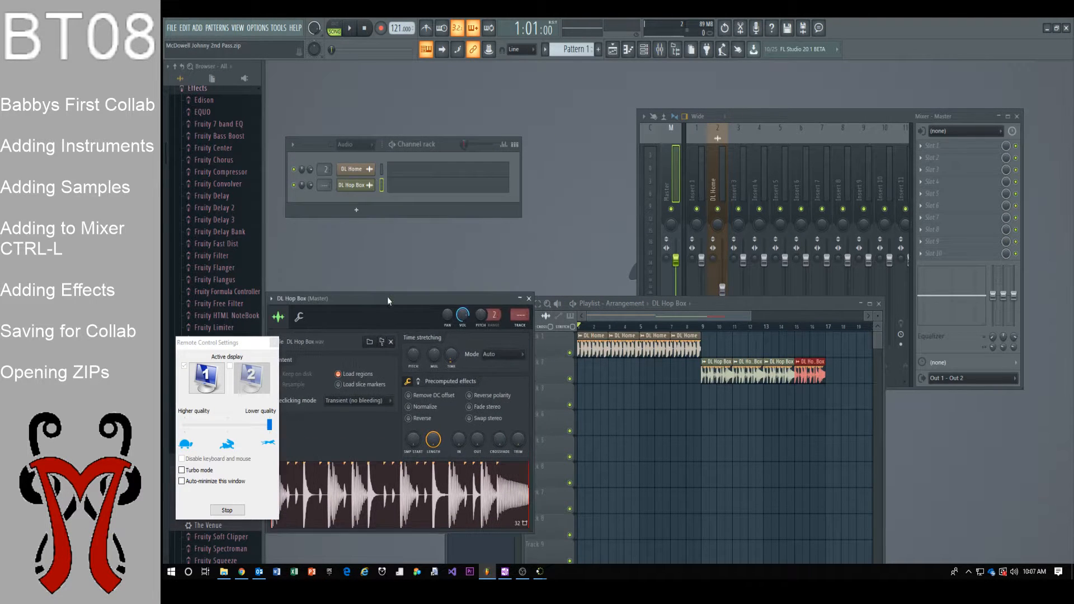
pyautogui.click(359, 188)
pyautogui.click(361, 189)
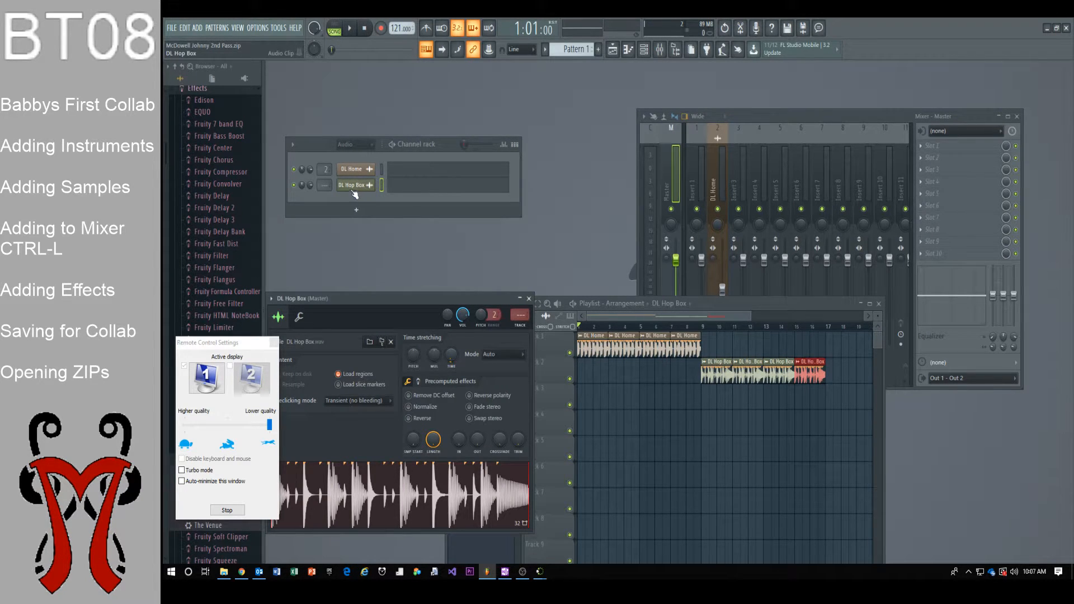
pyautogui.hotkey('ctrl', 'l')
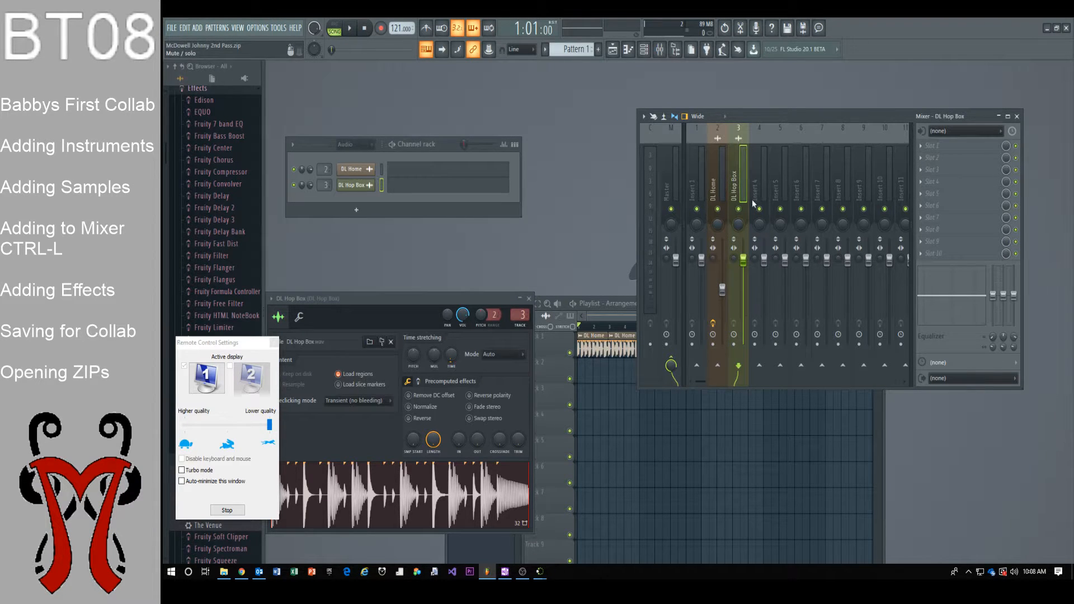
# Load Fruity Parametric EQ 2 into slot 1 of the DL Hop Box mixer track
pyautogui.click(929, 147)
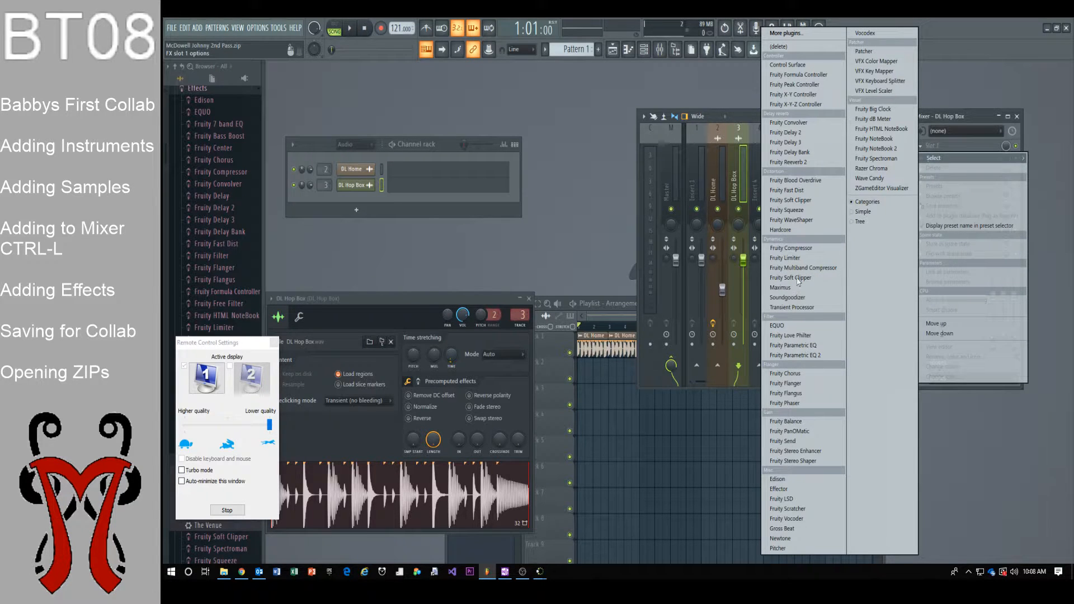
pyautogui.click(803, 353)
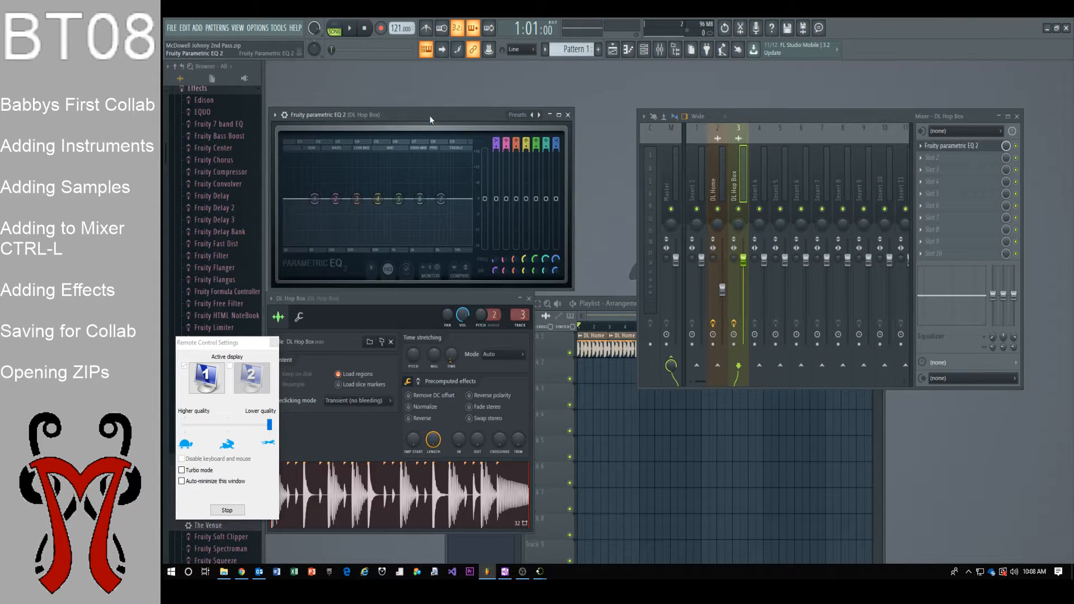
pyautogui.moveTo(760, 171); pyautogui.dragTo(431, 314)
pyautogui.click(620, 319)
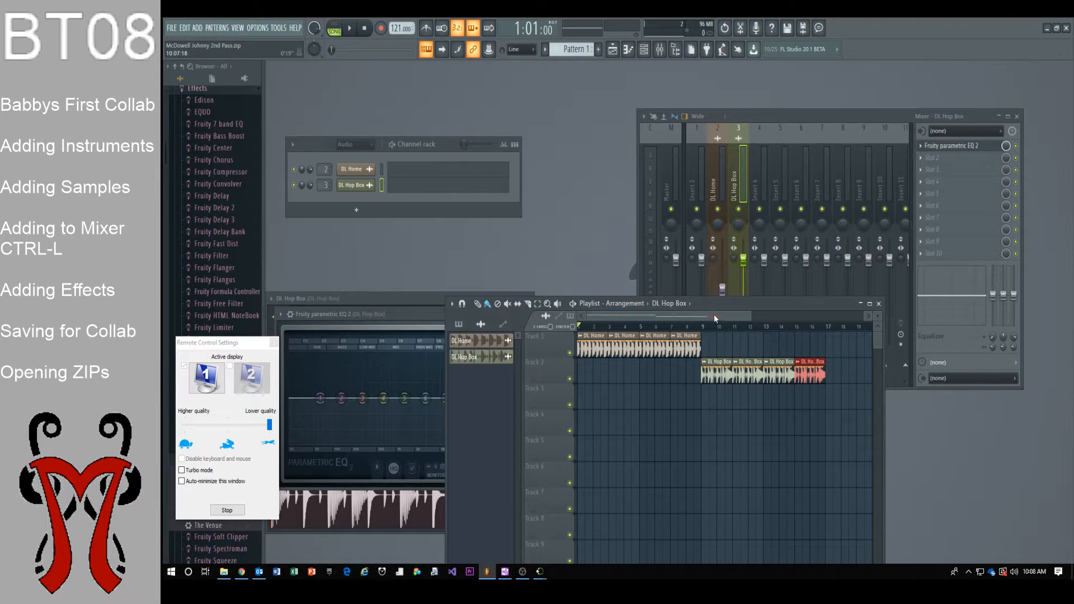
pyautogui.click(385, 315)
# While the song plays, pull the lowest EQ band into a low cut, then close the EQ
pyautogui.click(350, 28)
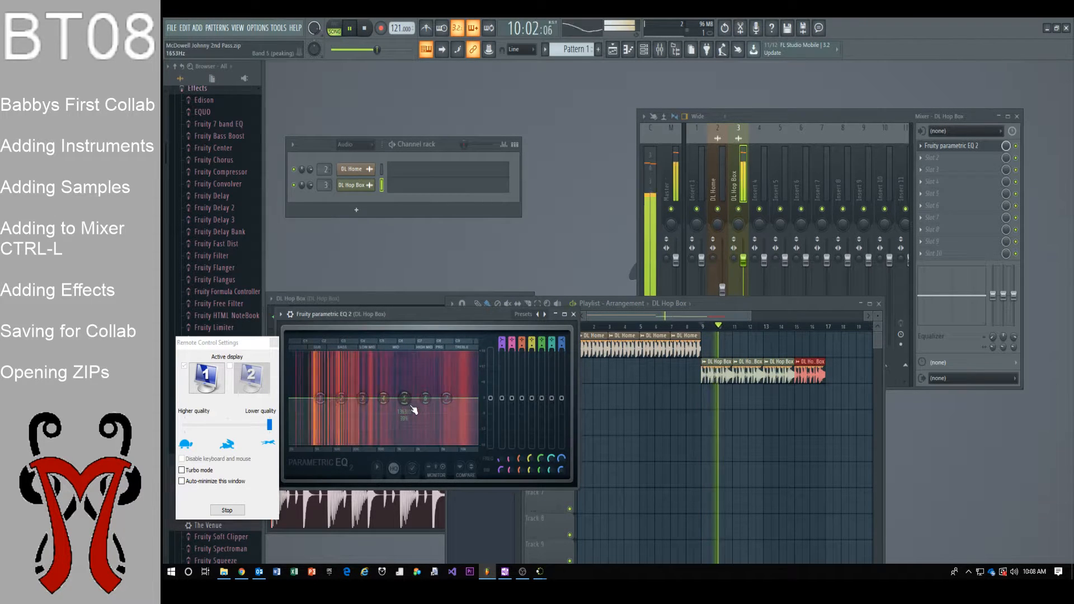
pyautogui.moveTo(320, 398); pyautogui.dragTo(347, 443)
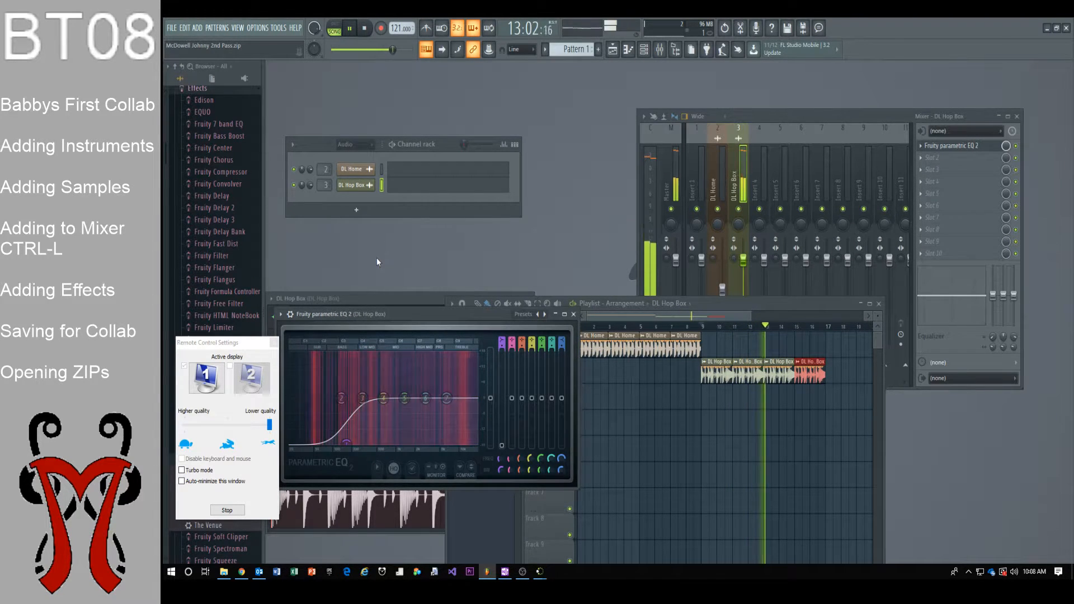
pyautogui.click(573, 314)
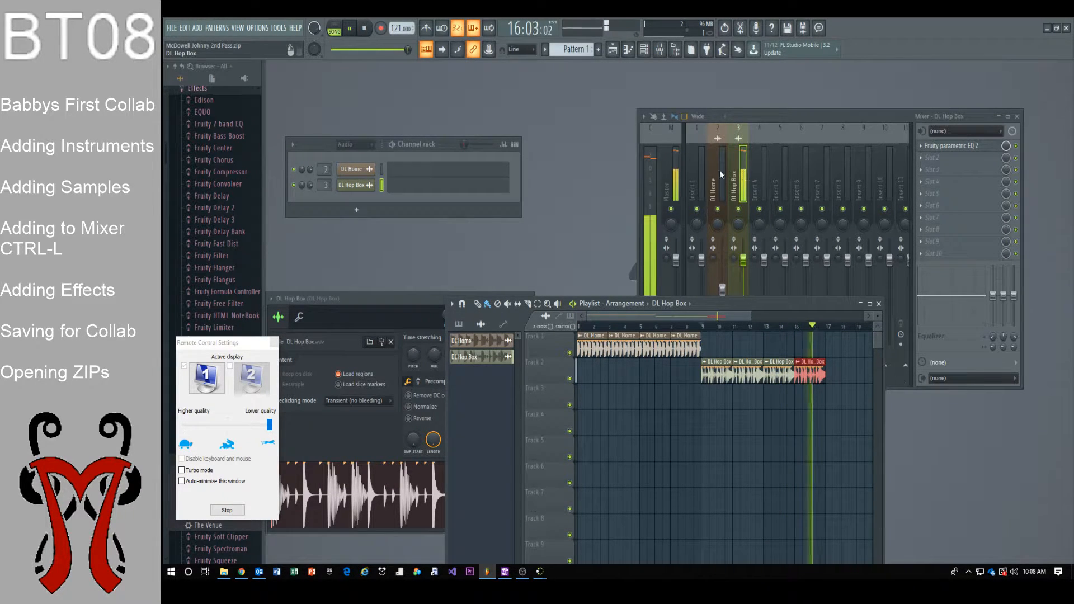
pyautogui.press('space')
pyautogui.moveTo(451, 141); pyautogui.dragTo(498, 81)
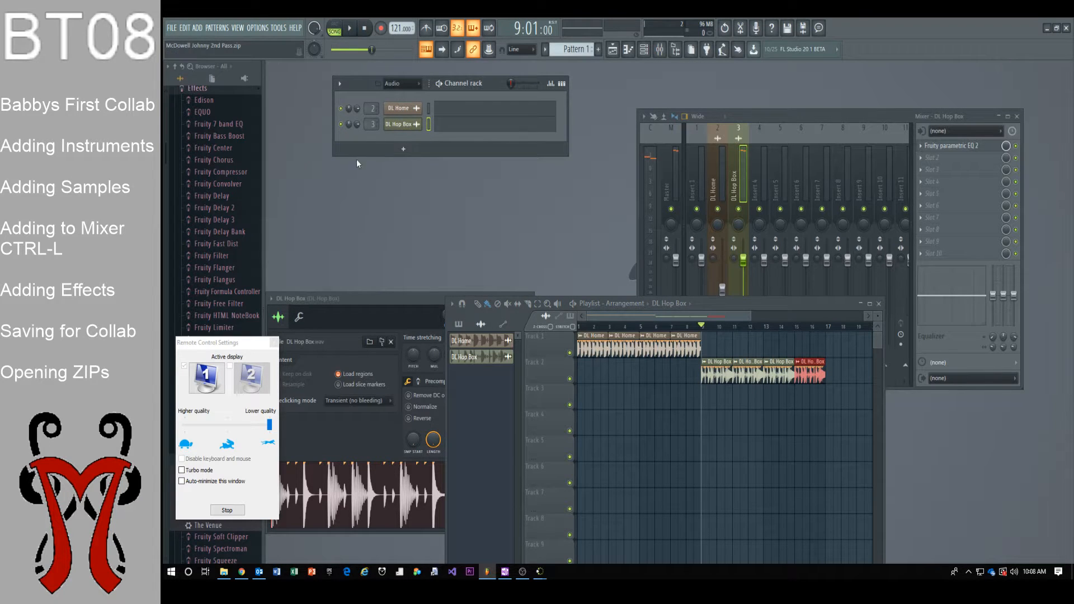
# Add a 3x Osc channel, link it to mixer insert 4 with Ctrl+L, and preview a note
pyautogui.click(404, 150)
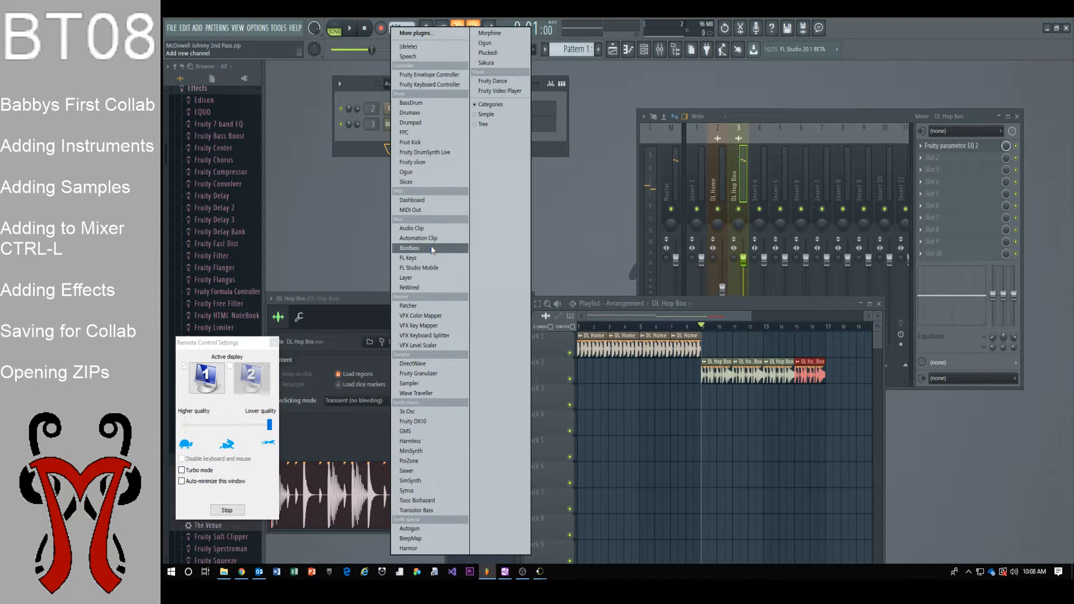
pyautogui.click(423, 413)
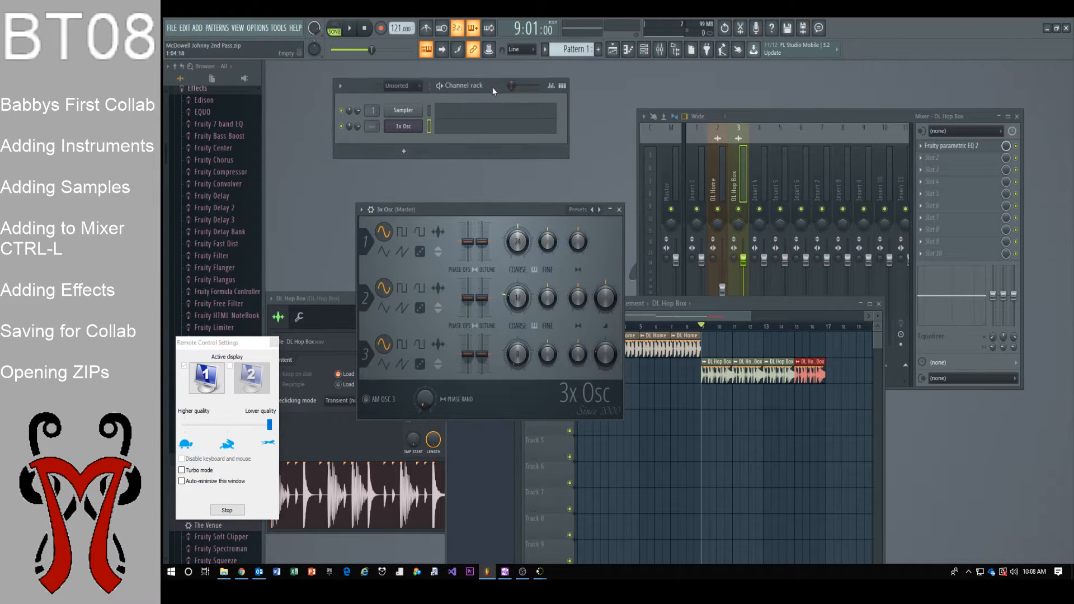
pyautogui.moveTo(493, 86); pyautogui.dragTo(473, 128)
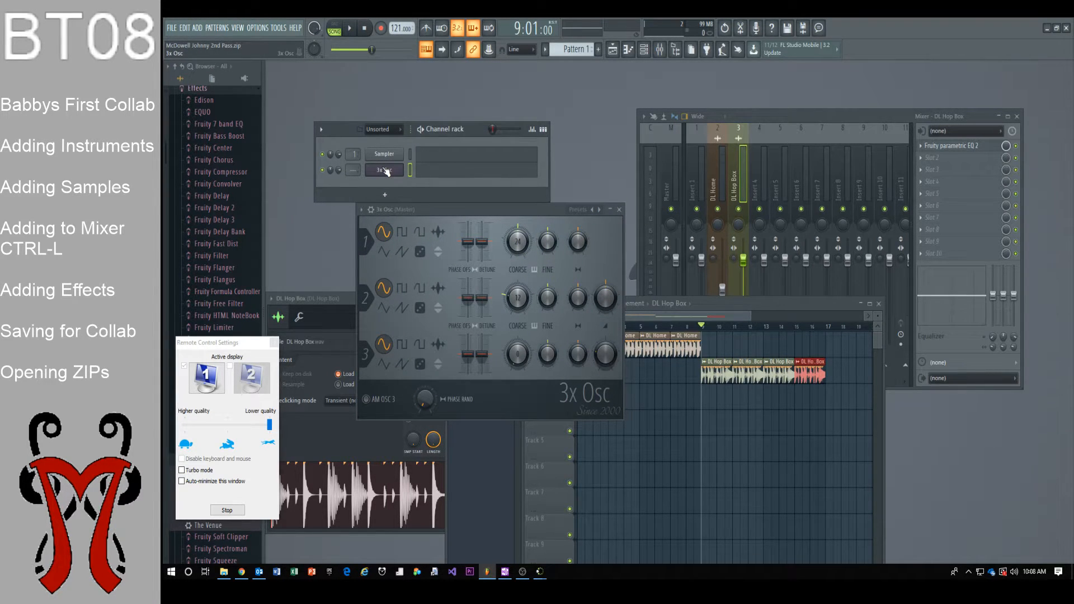
pyautogui.hotkey('ctrl', 'l')
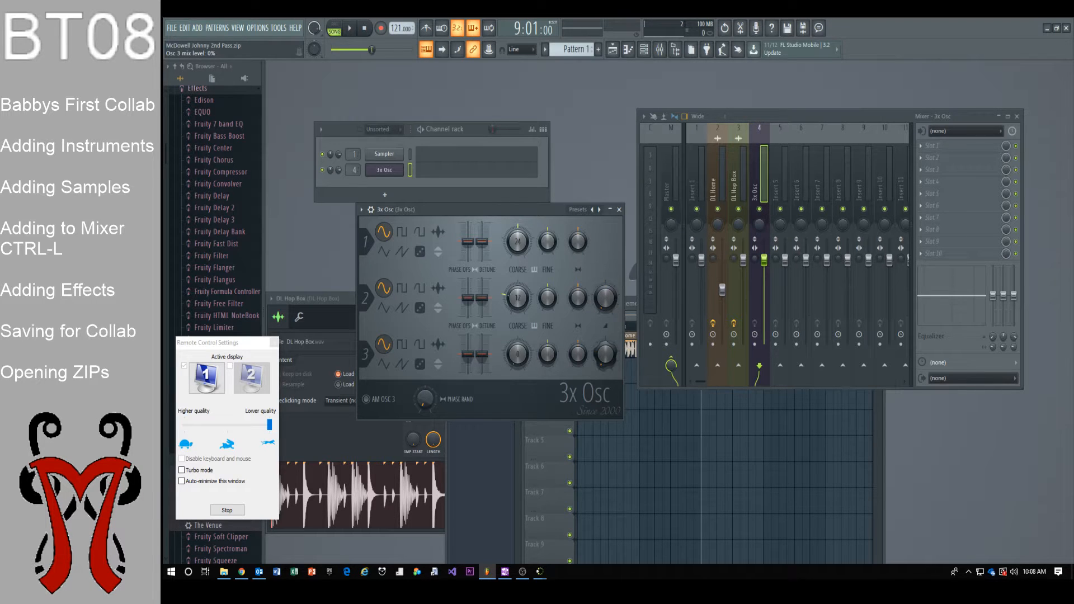
pyautogui.moveTo(528, 212); pyautogui.dragTo(918, 144)
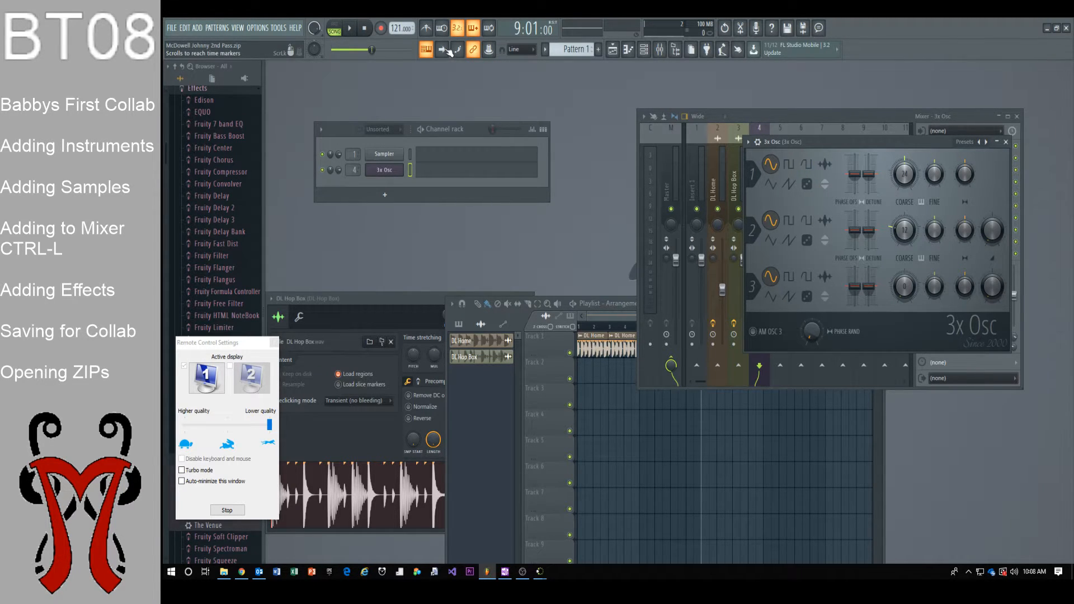
pyautogui.press('z')
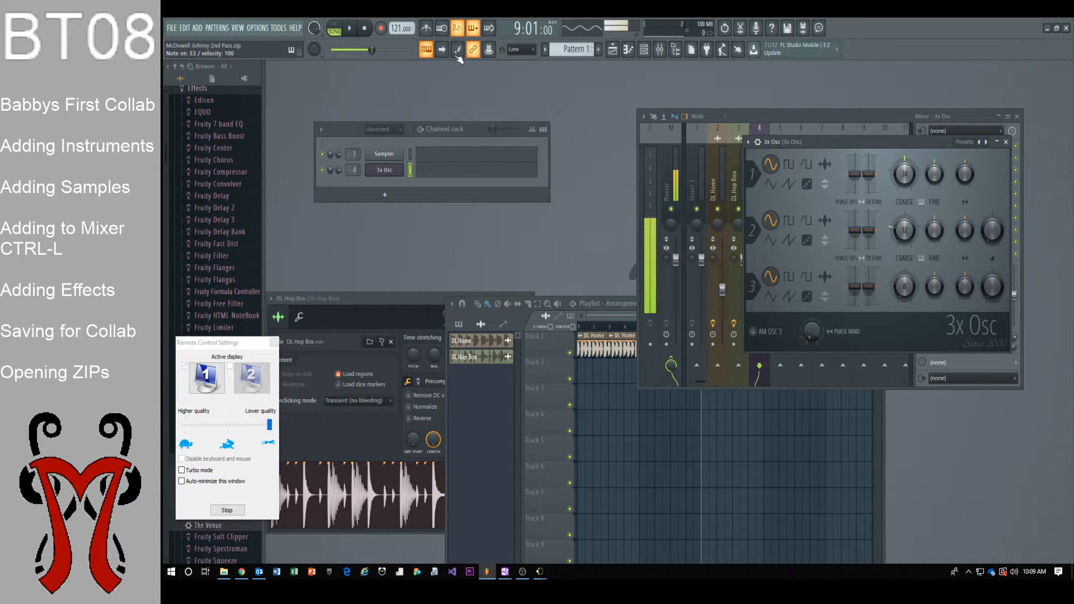
pyautogui.click(623, 317)
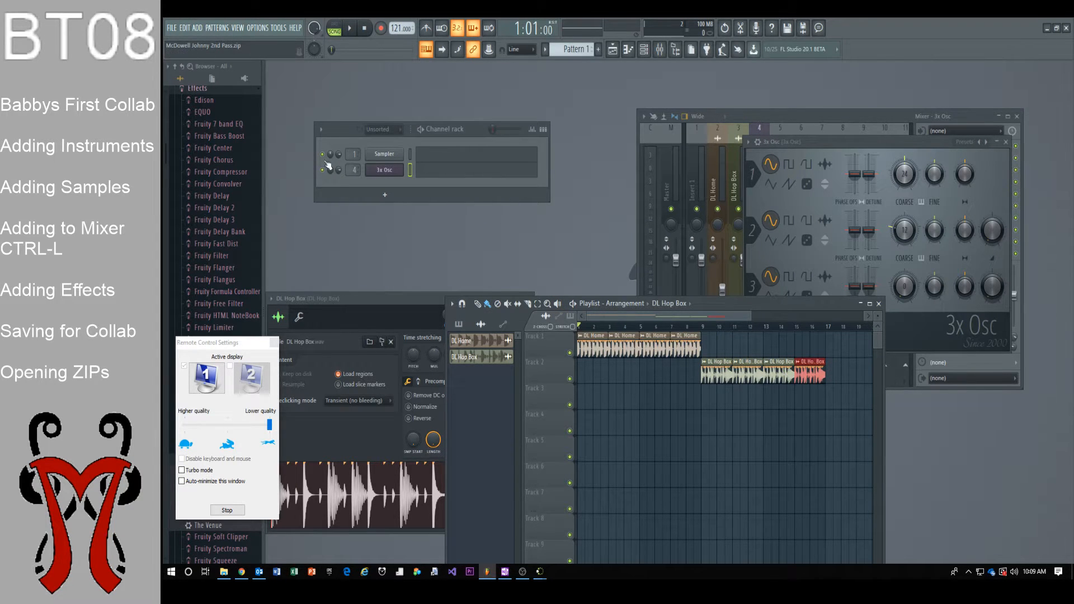
# Draw C2 notes for the 3x Osc in the piano roll, then rearrange the windows so the playlist is in front
pyautogui.rightClick(390, 169)
pyautogui.click(428, 173)
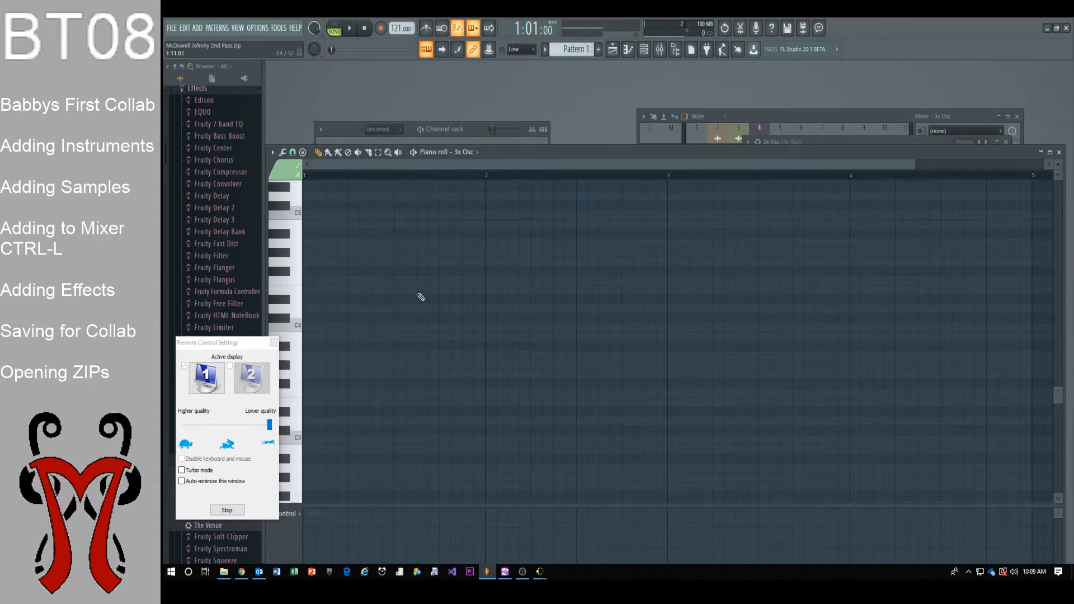
pyautogui.moveTo(620, 144); pyautogui.dragTo(676, 126)
pyautogui.press('space')
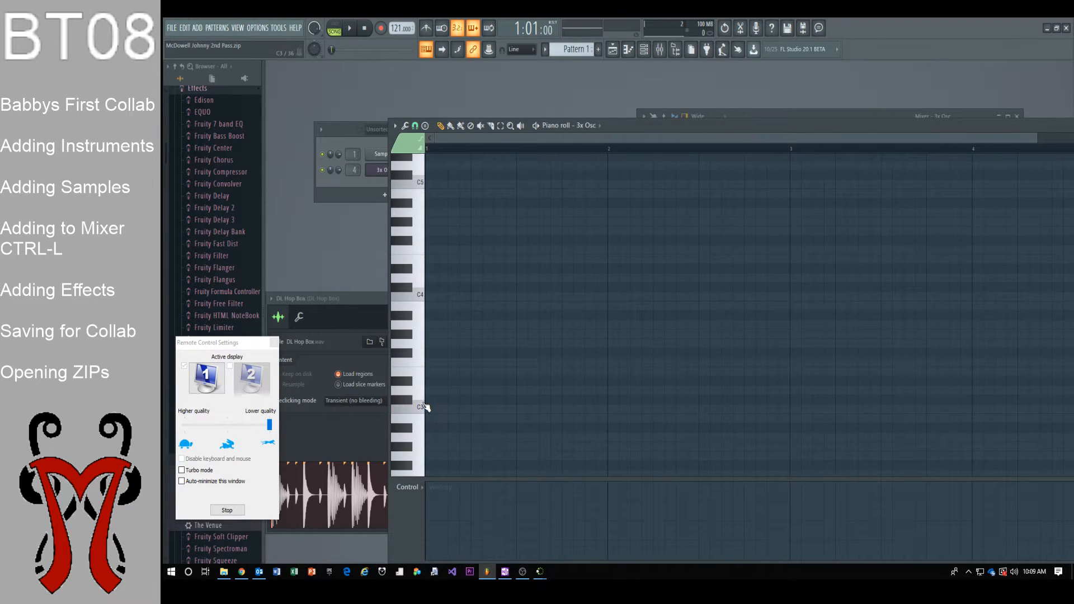
pyautogui.scroll(-4, 422, 417)
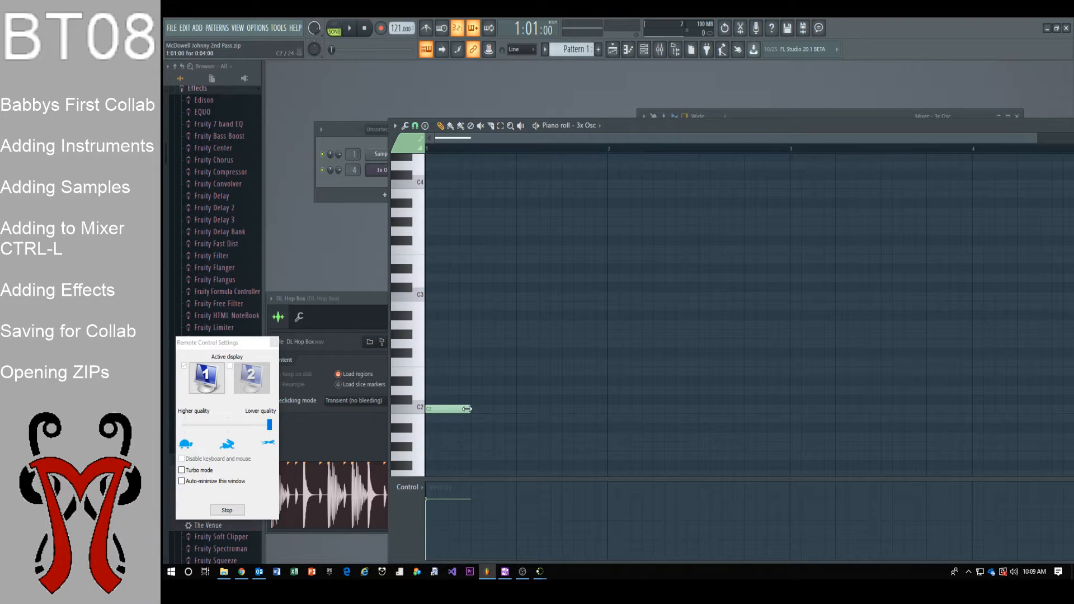
pyautogui.click(516, 409)
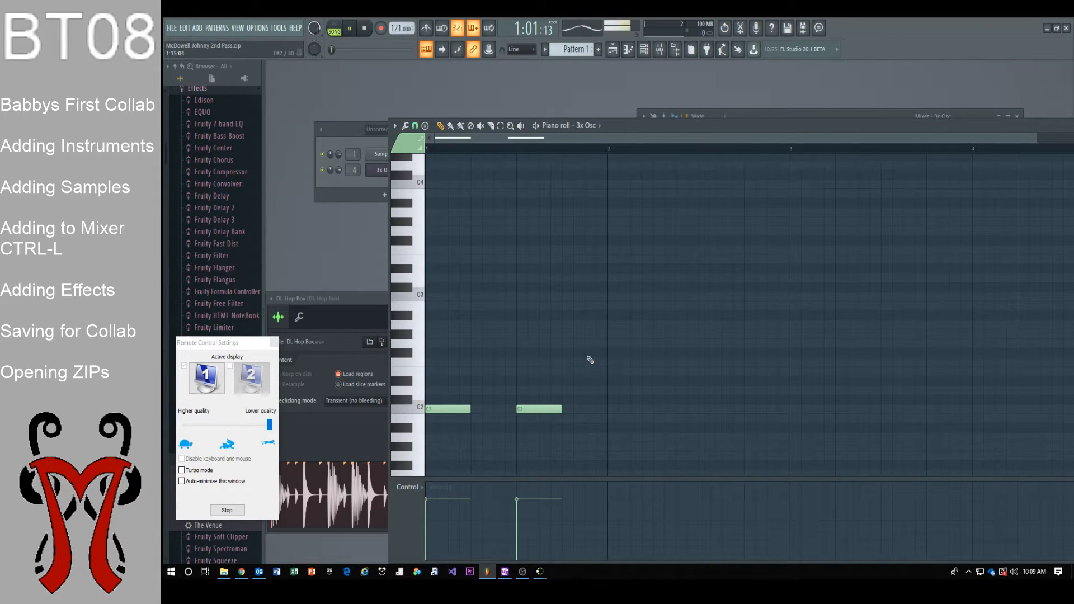
pyautogui.moveTo(777, 131); pyautogui.dragTo(666, 371)
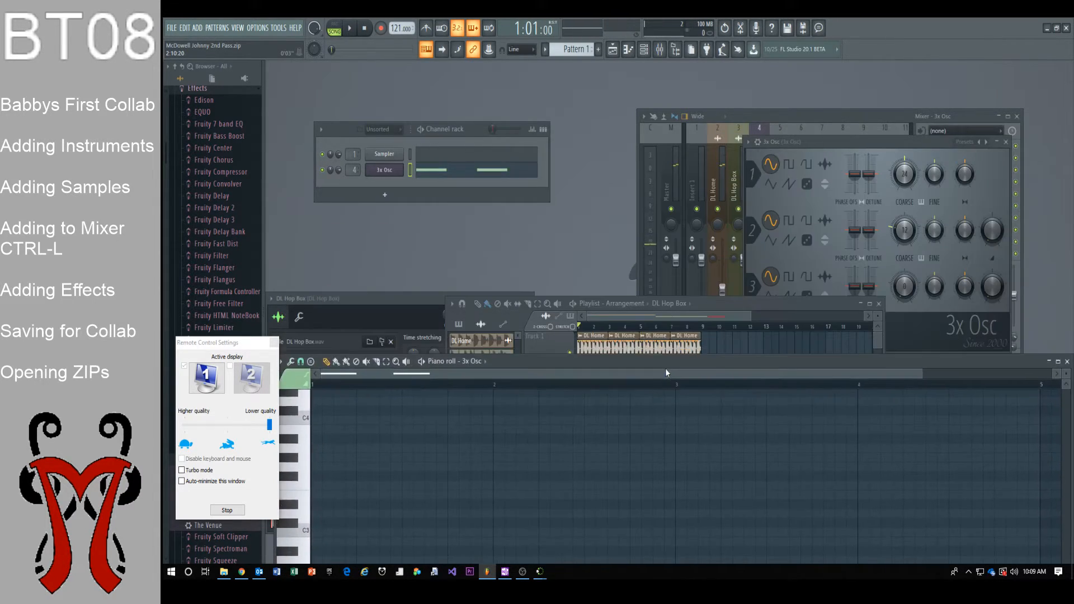
pyautogui.moveTo(783, 302); pyautogui.dragTo(810, 132)
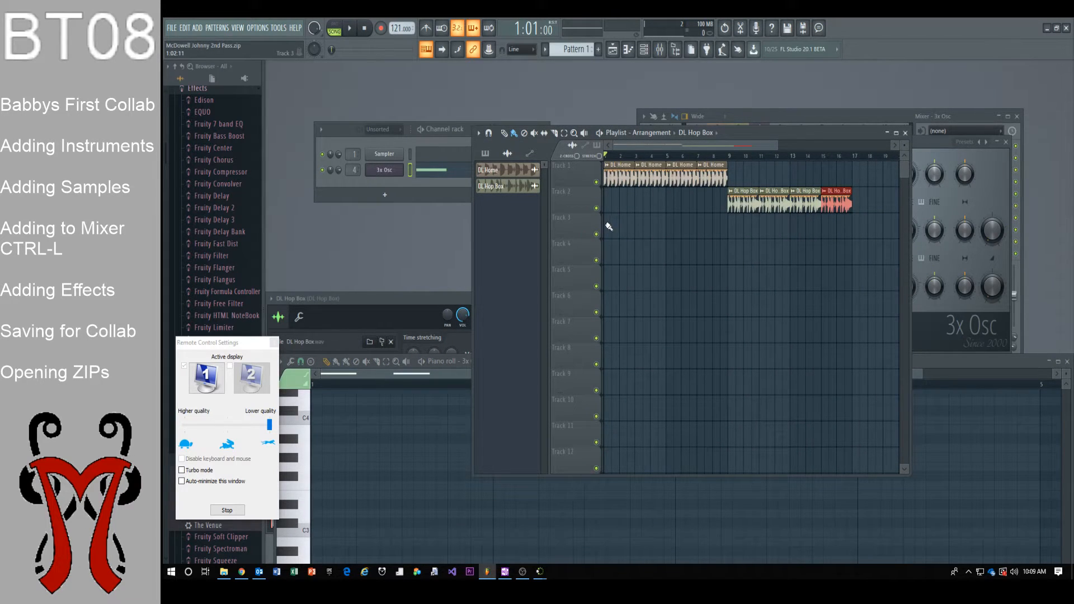
# Paint Pattern 1 clips along Track 3 from bar 1 to bar 17 and play the song
pyautogui.click(608, 227)
pyautogui.click(485, 153)
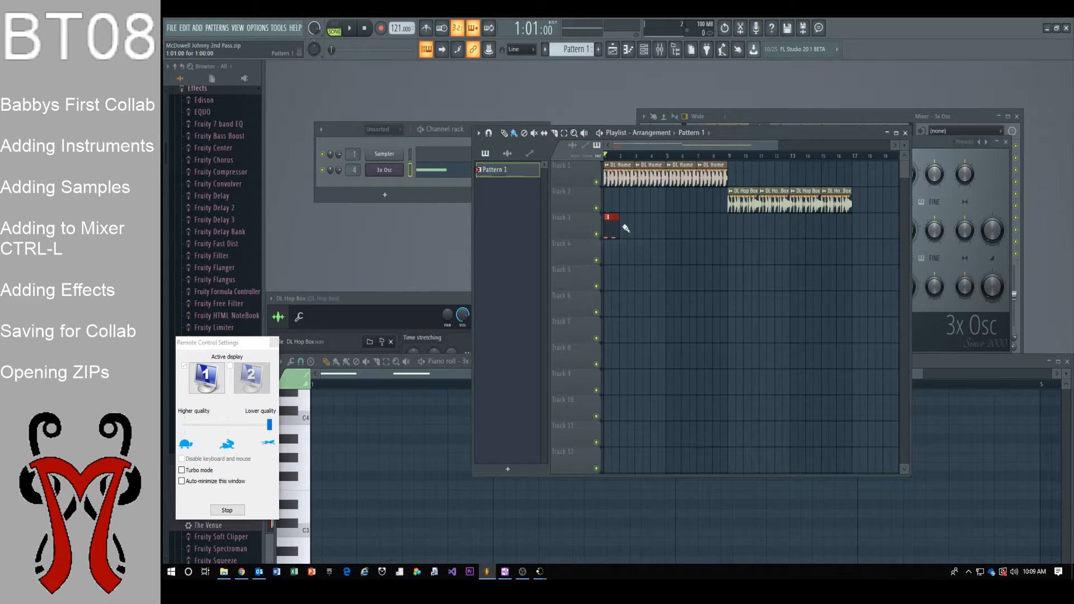
pyautogui.press('space')
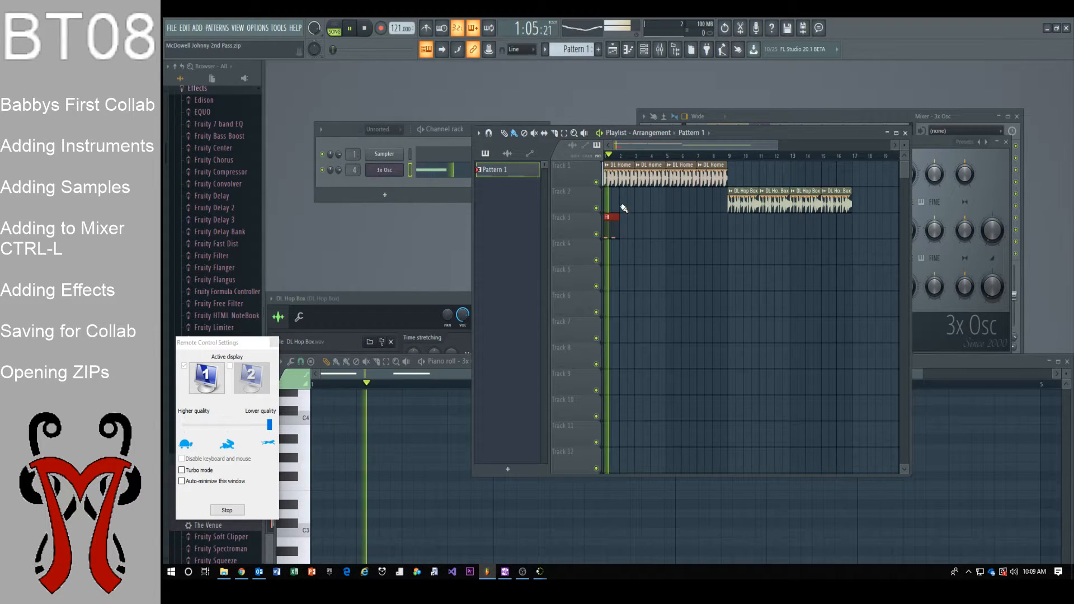
pyautogui.press('space')
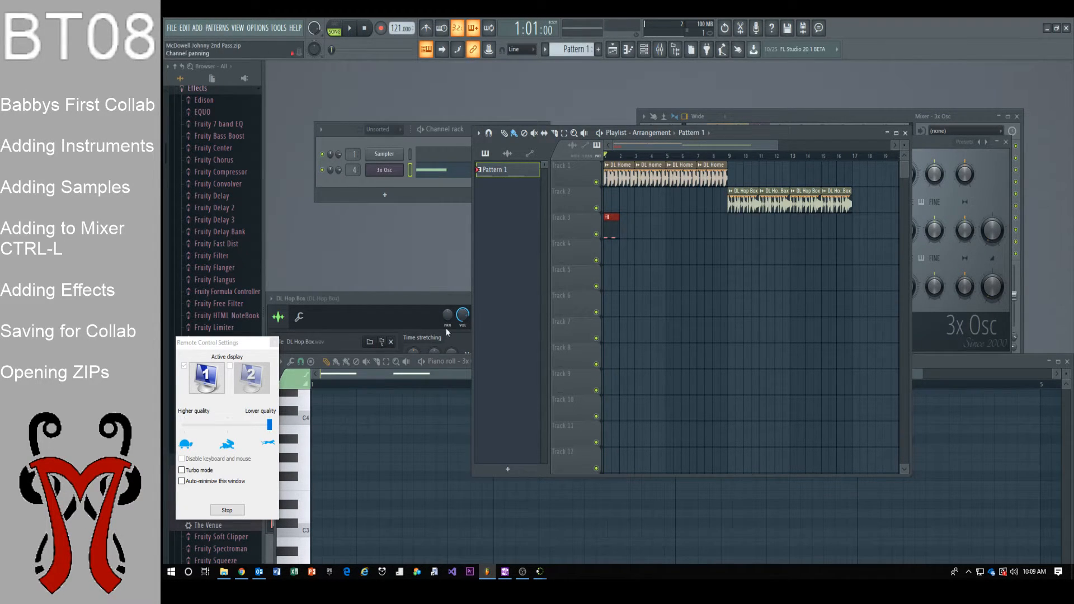
pyautogui.click(465, 387)
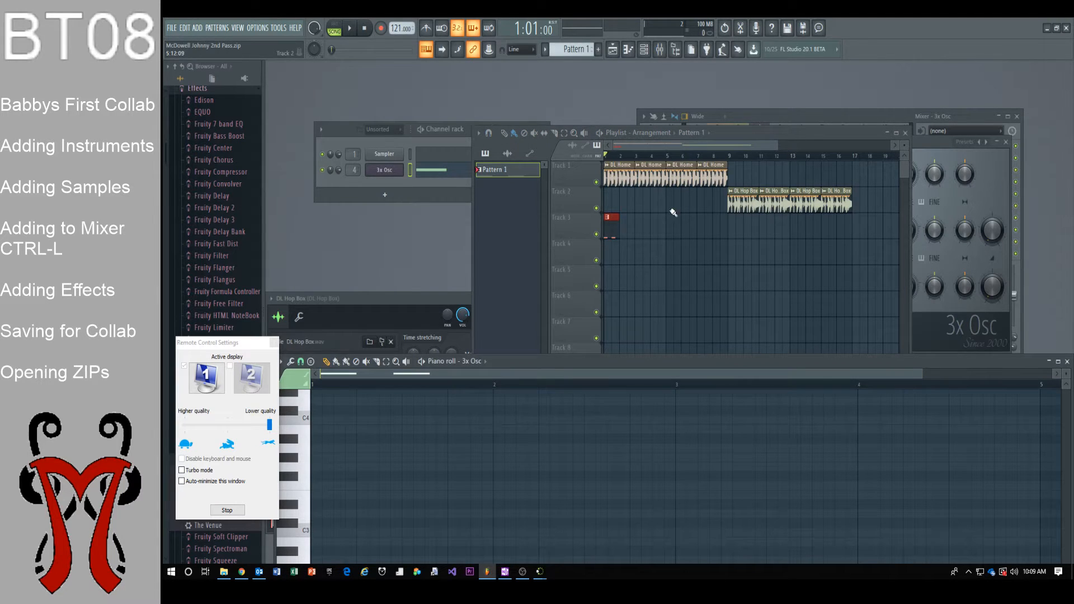
pyautogui.click(615, 227)
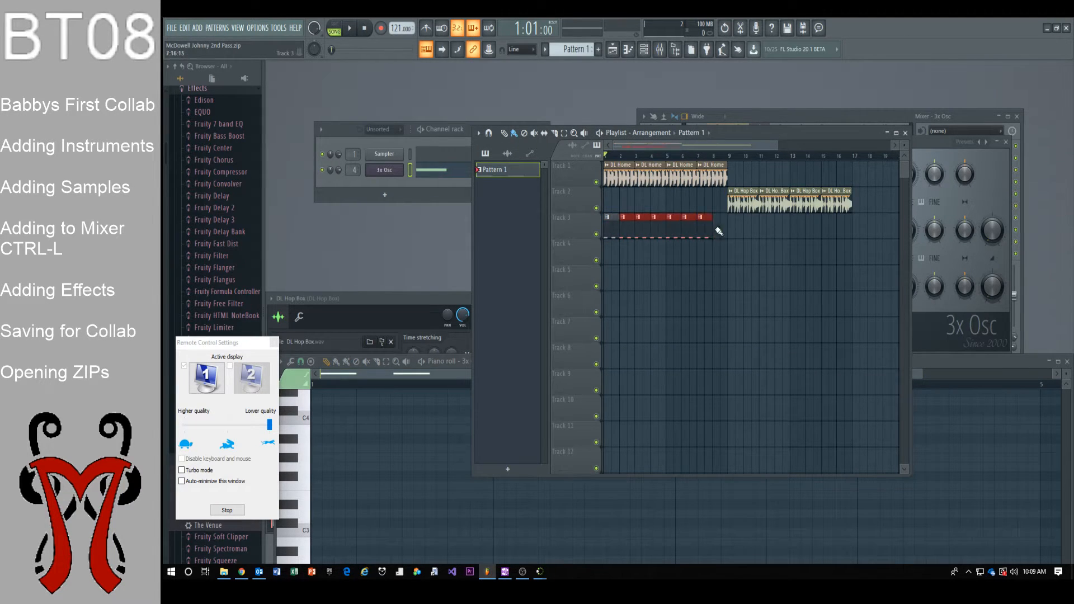
pyautogui.press('space')
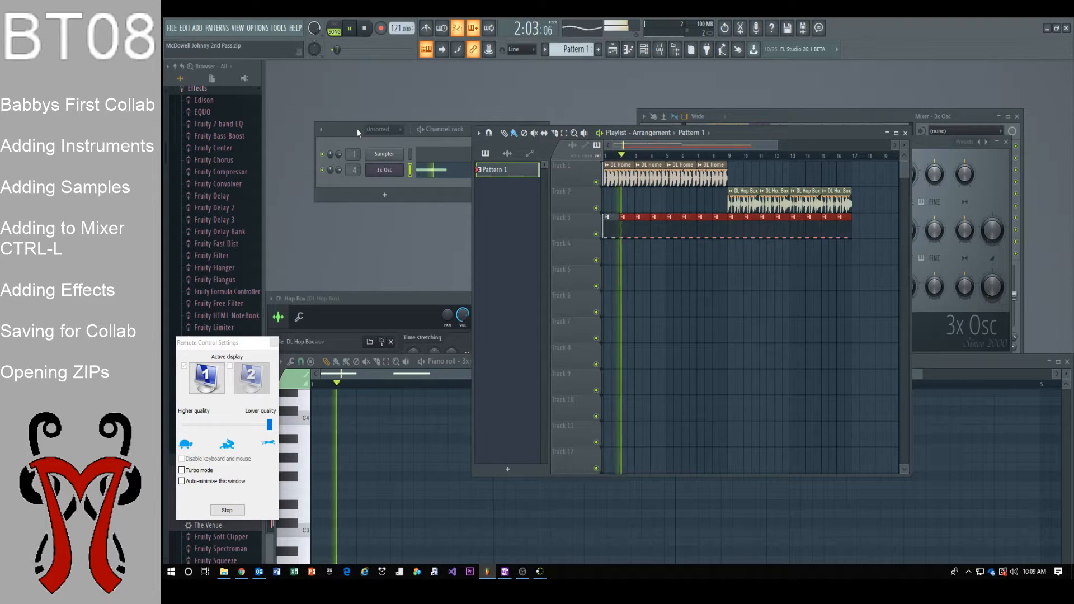
pyautogui.click(455, 375)
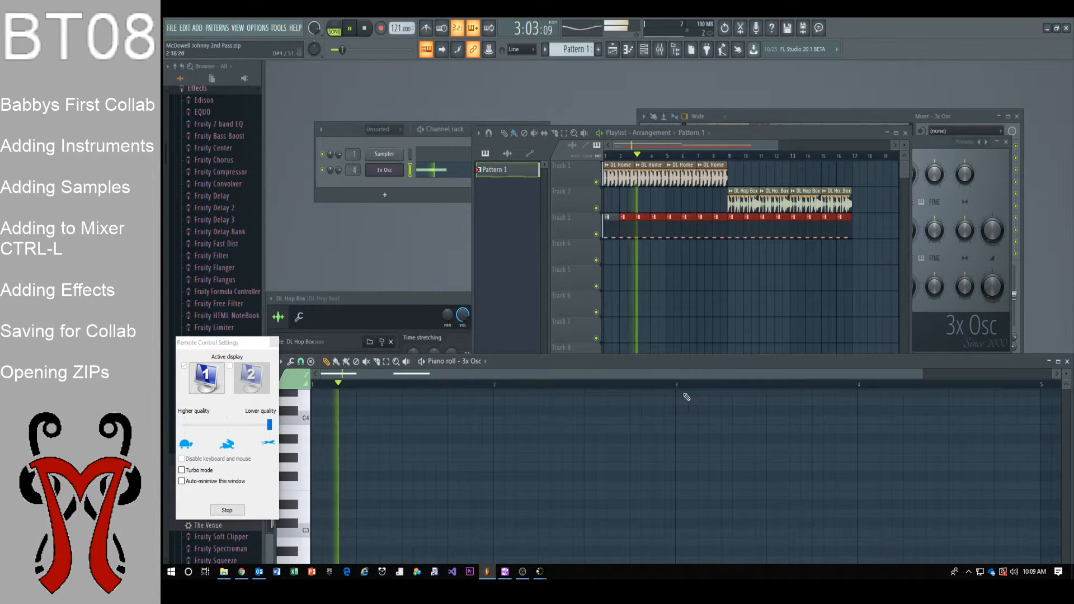
# Set the 3x Osc's oscillator 1 COARSE pitch to +7 semitones
pyautogui.moveTo(705, 365); pyautogui.dragTo(709, 213)
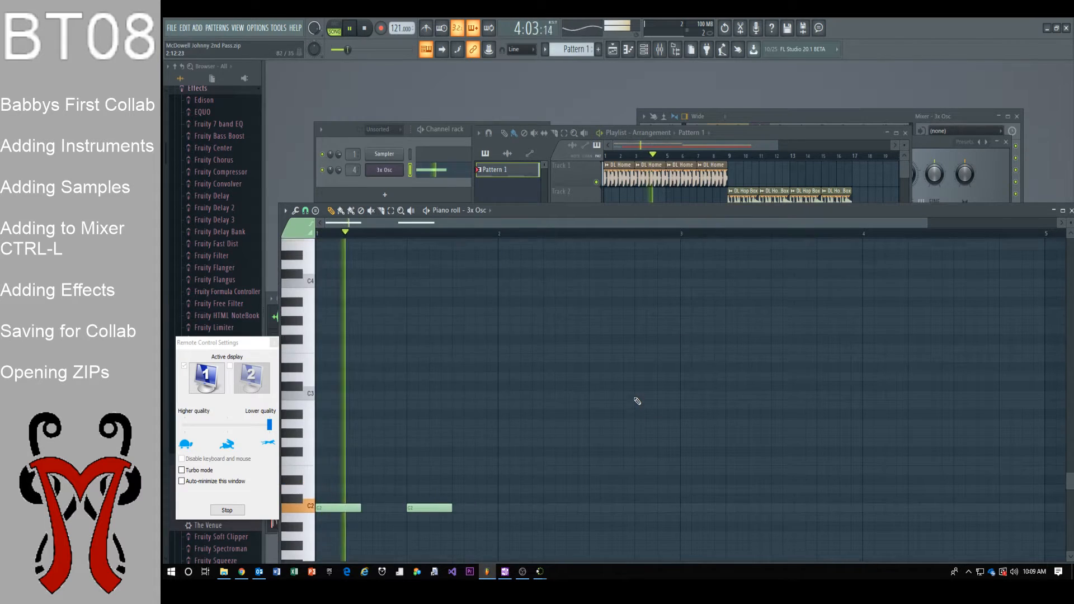
pyautogui.scroll(-2, 559, 392)
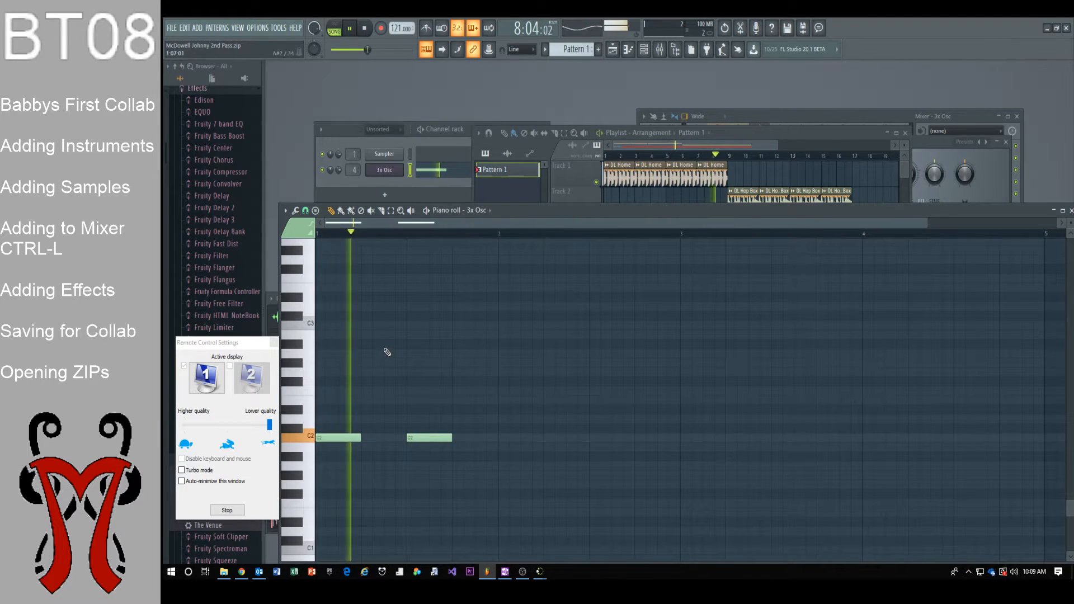
pyautogui.click(390, 172)
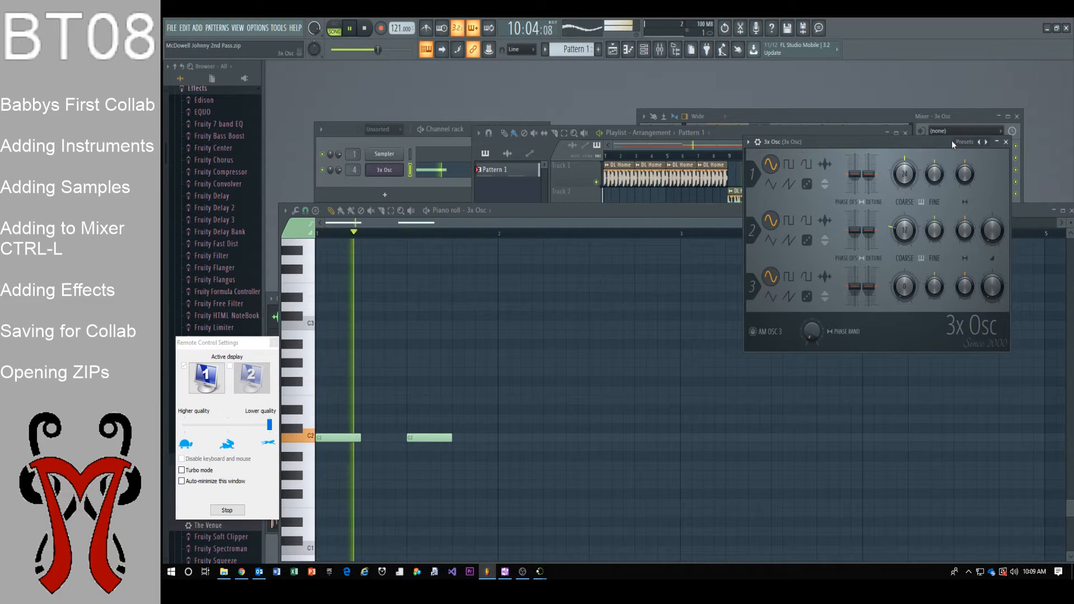
pyautogui.moveTo(950, 140); pyautogui.dragTo(945, 244)
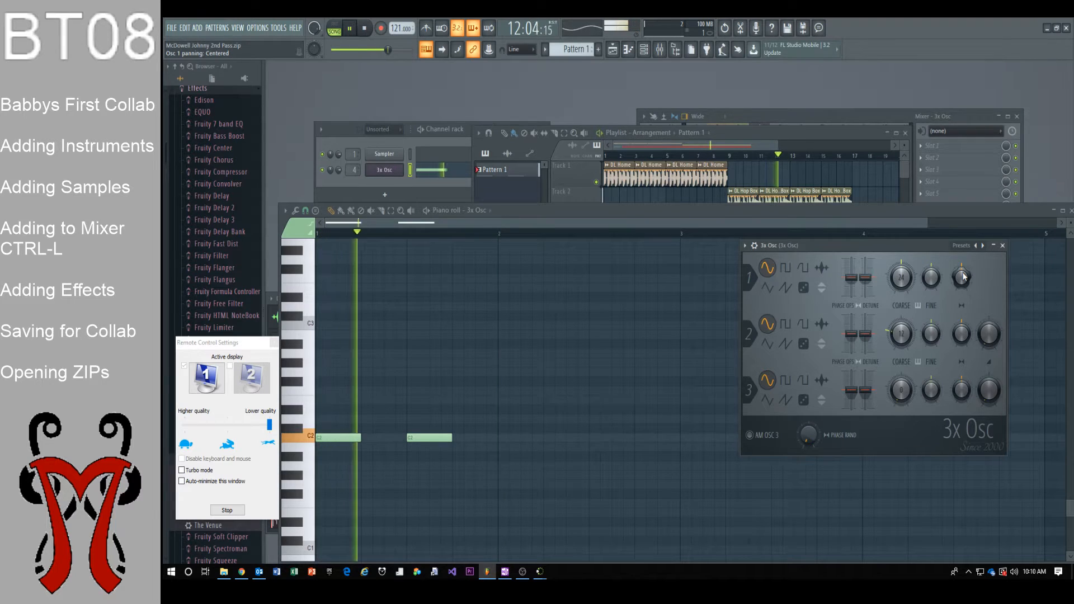
pyautogui.moveTo(901, 278)
pyautogui.mouseDown()
pyautogui.moveTo(901, 257)
pyautogui.moveTo(903, 289)
pyautogui.mouseUp()
pyautogui.click(717, 212)
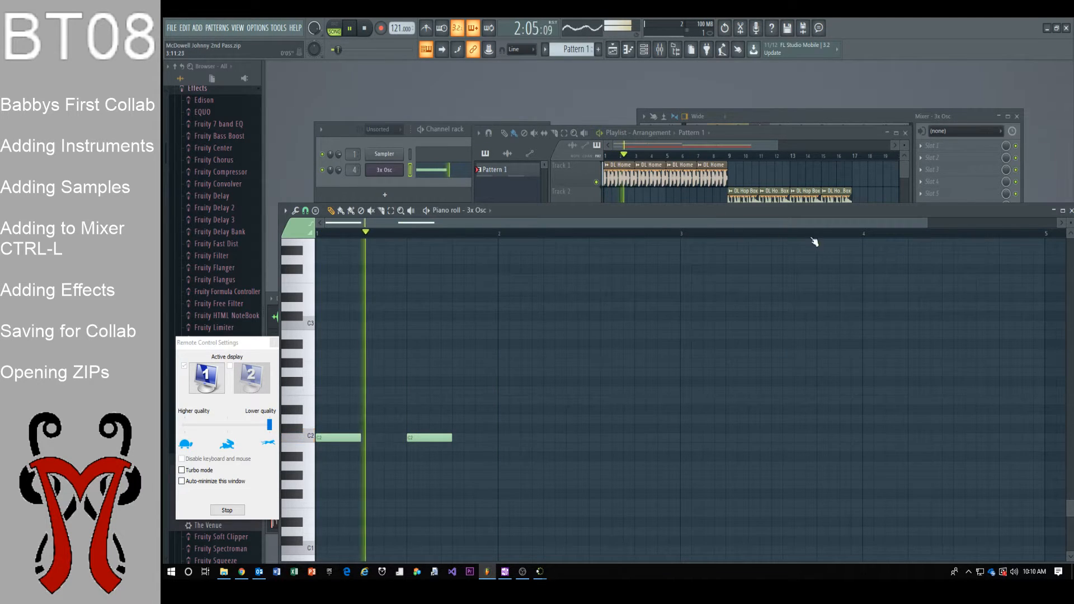
# Load Fruity Fast Dist into slot 1 of the 3x Osc mixer track and lower its fader
pyautogui.click(797, 132)
pyautogui.press('space')
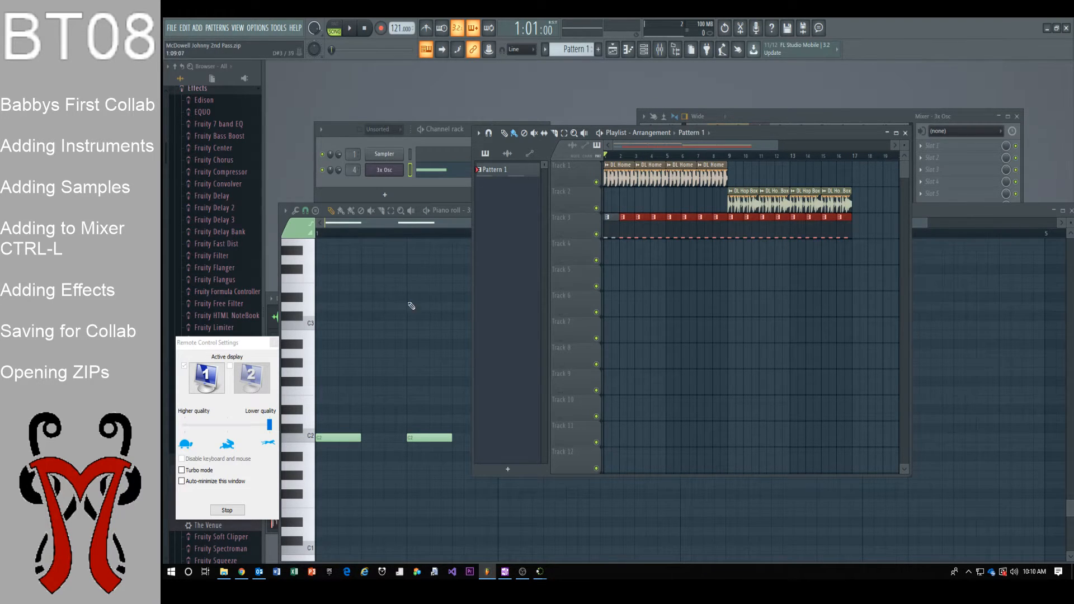
pyautogui.click(330, 435)
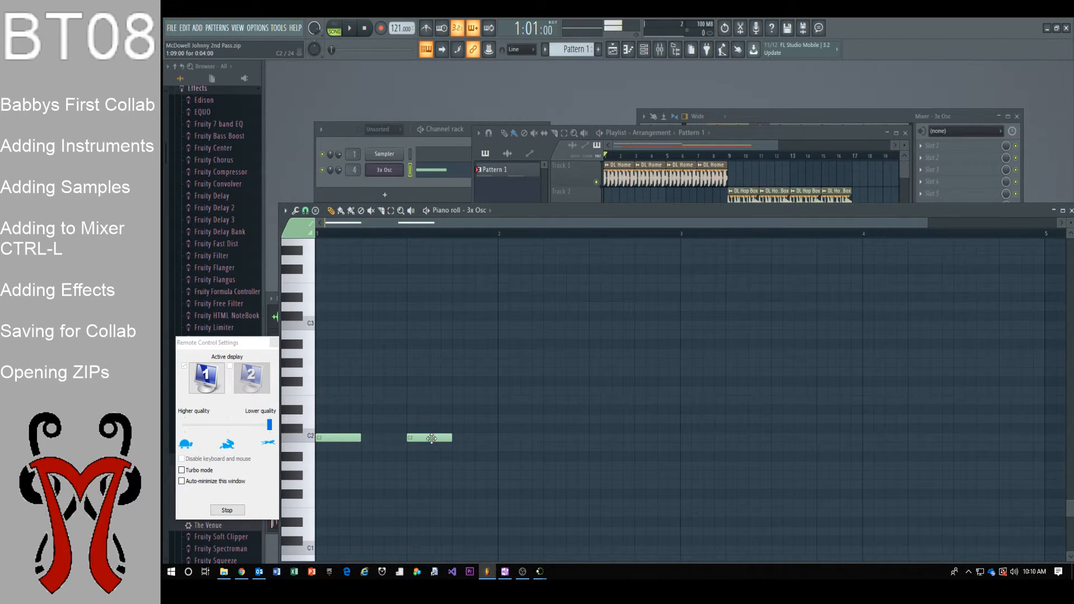
pyautogui.click(888, 117)
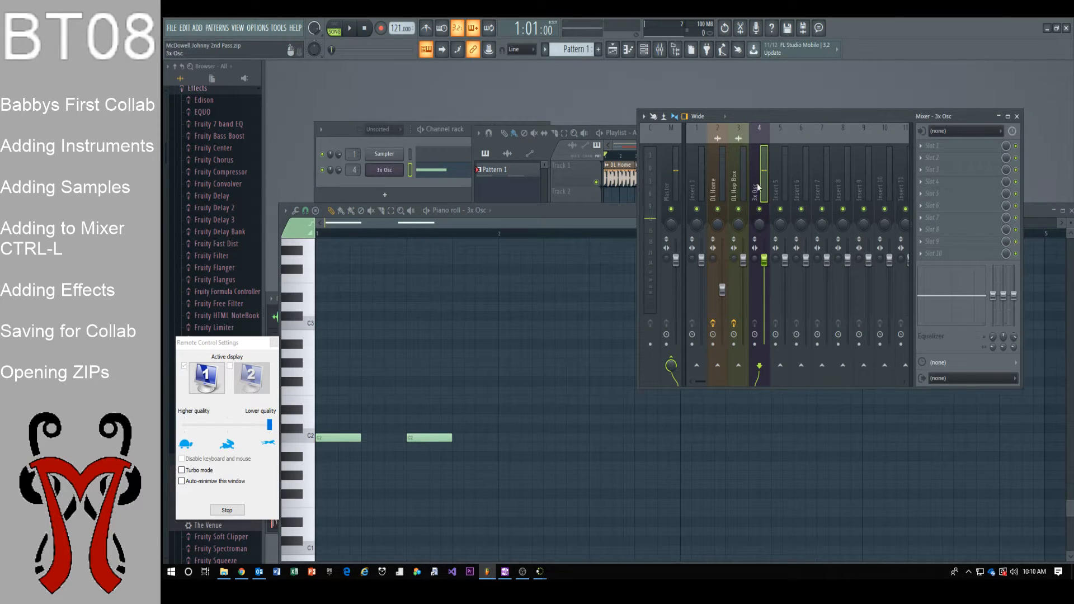
pyautogui.click(947, 148)
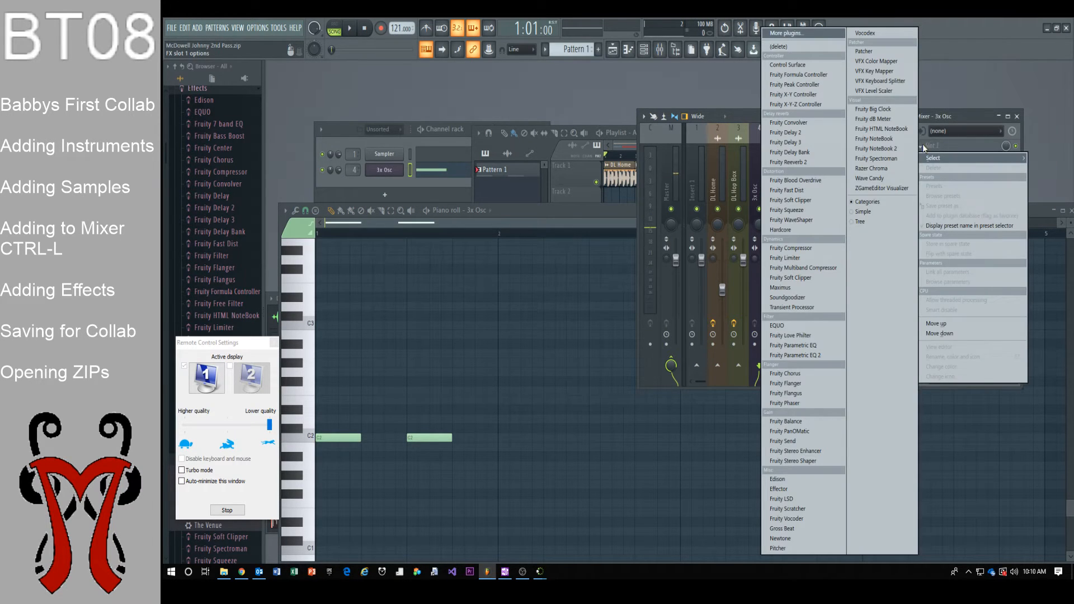
pyautogui.click(806, 189)
pyautogui.press('space')
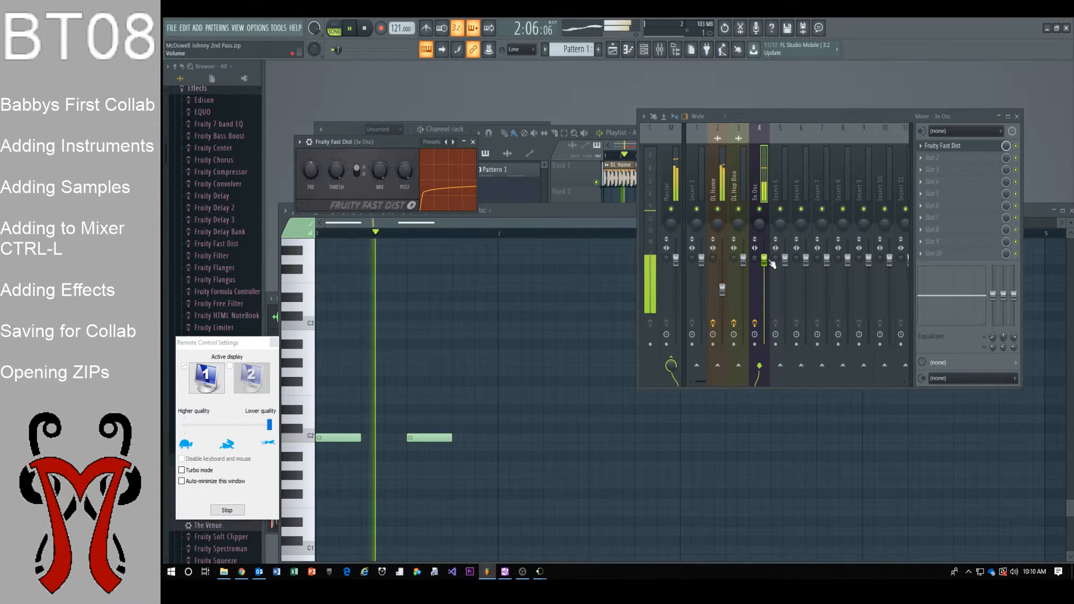
pyautogui.moveTo(771, 263); pyautogui.dragTo(767, 283)
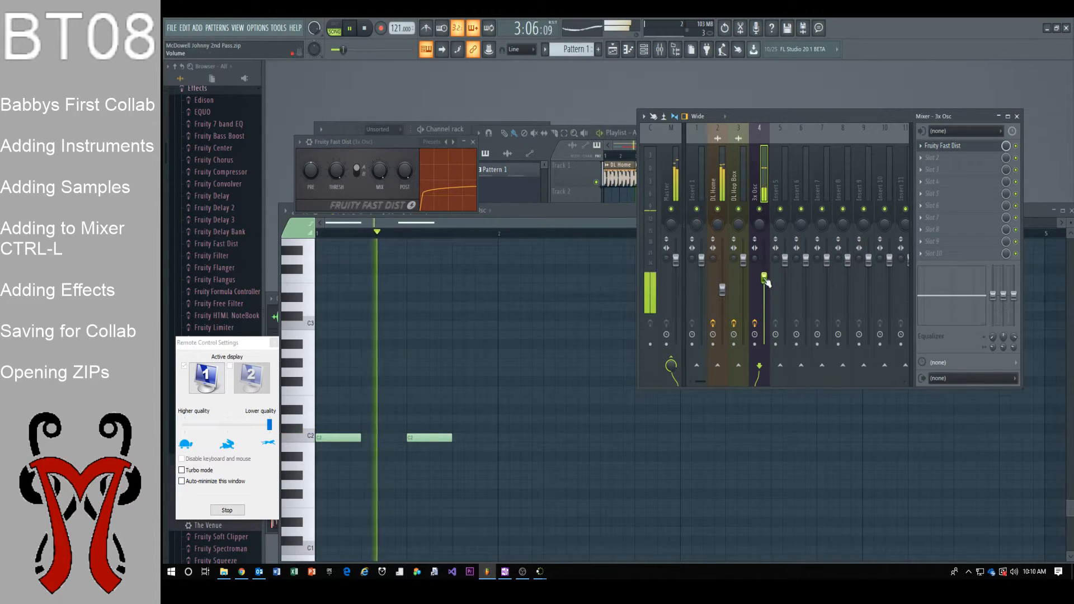
# Resize Track 3's Pattern 1 clips to half a bar, delete two of them, and stop playback
pyautogui.click(617, 133)
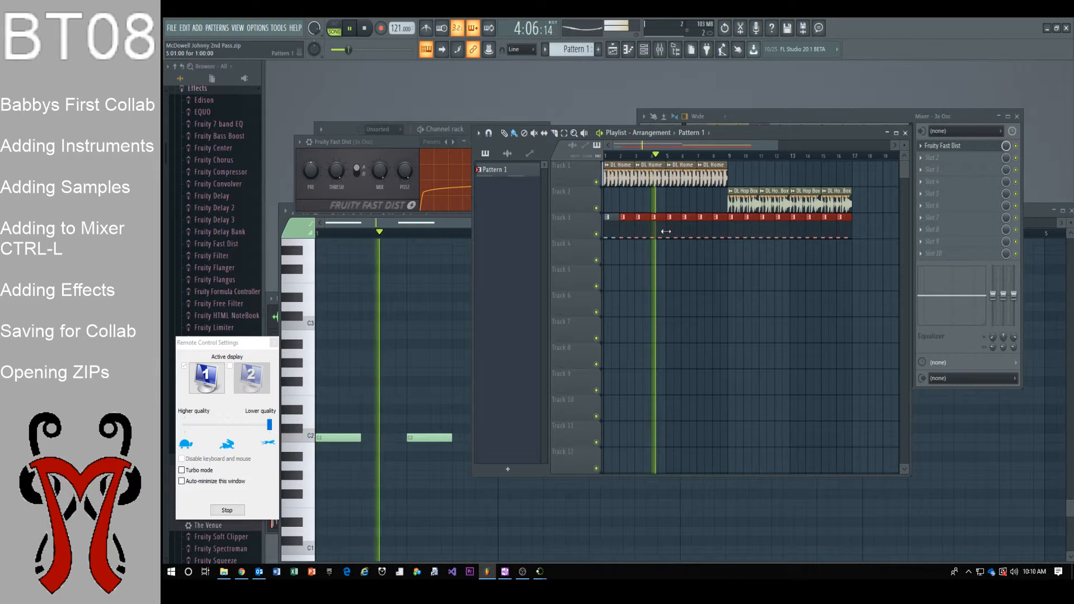
pyautogui.moveTo(665, 226); pyautogui.dragTo(659, 225)
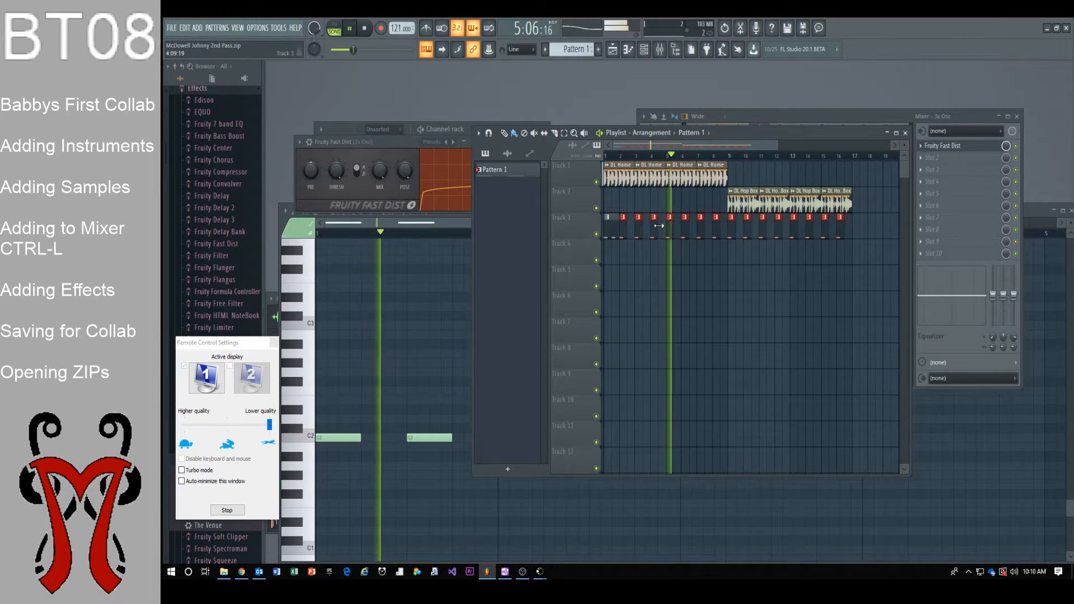
pyautogui.click(712, 208)
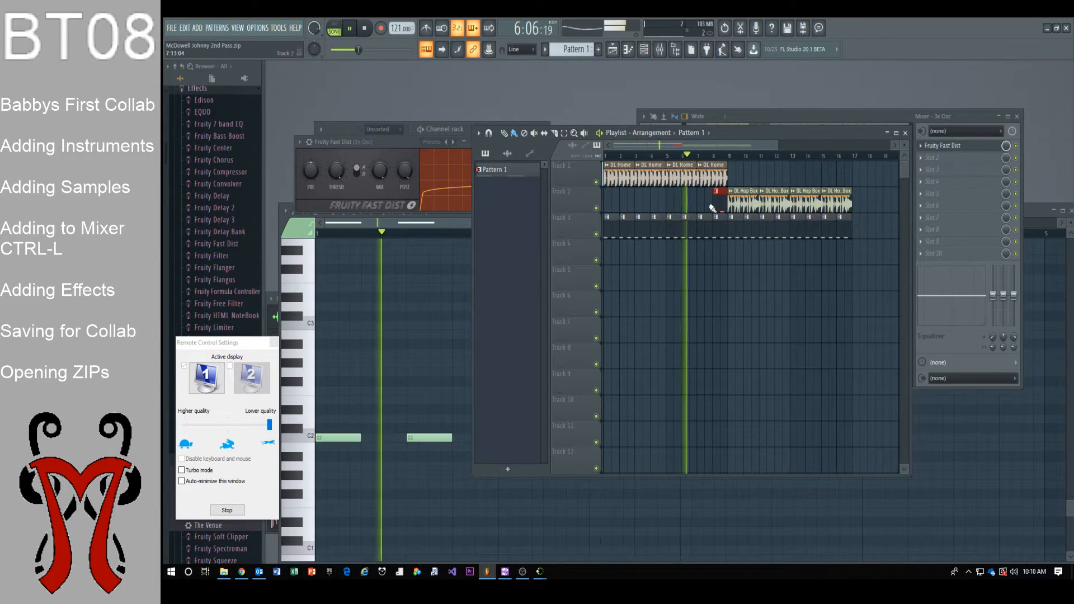
pyautogui.rightClick(720, 209)
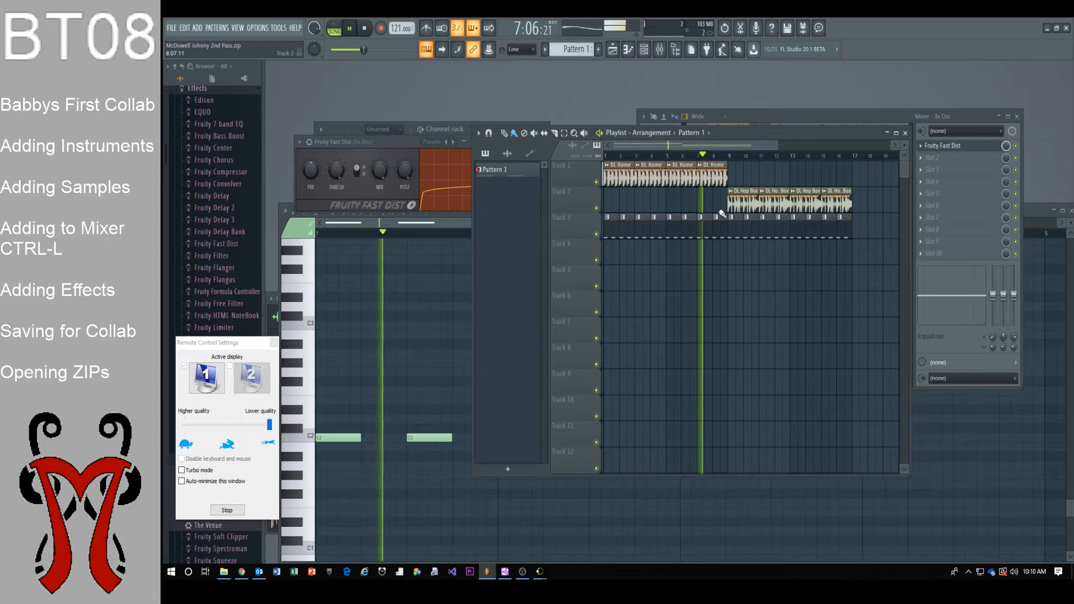
pyautogui.rightClick(720, 215)
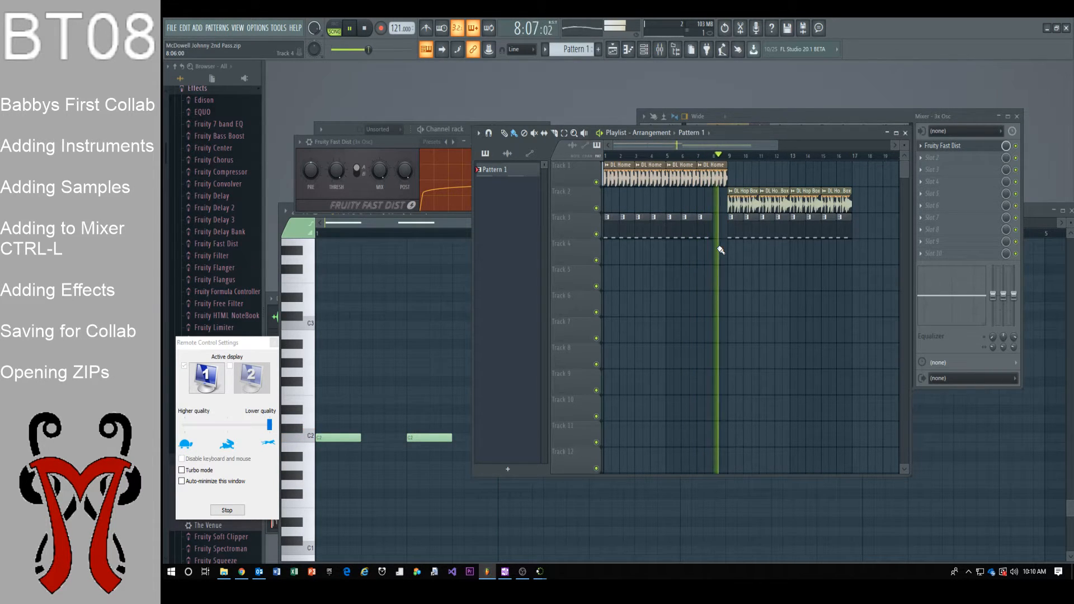
pyautogui.rightClick(850, 235)
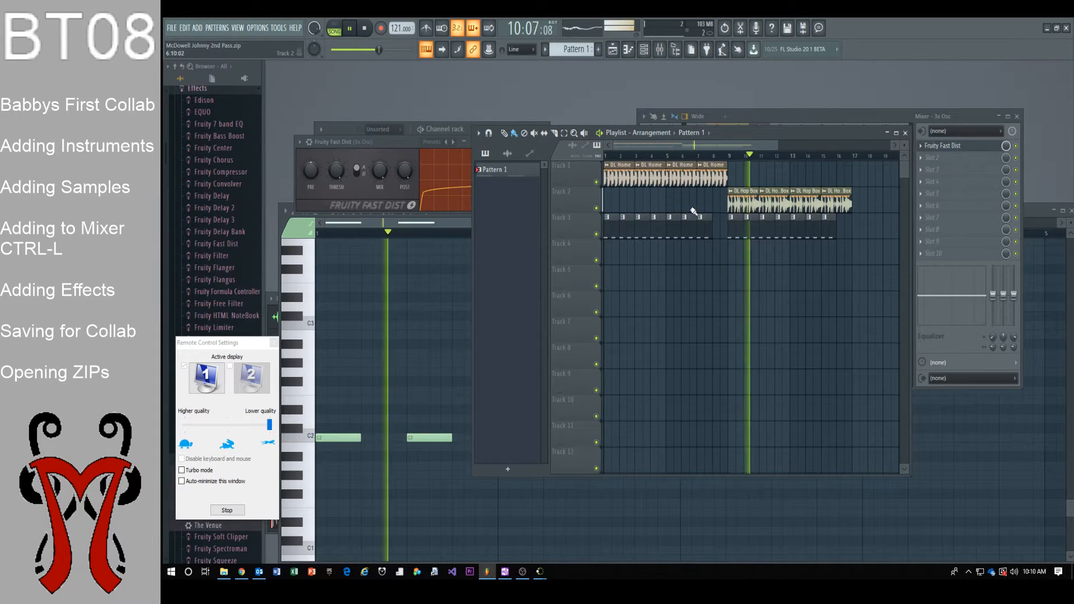
pyautogui.press('space')
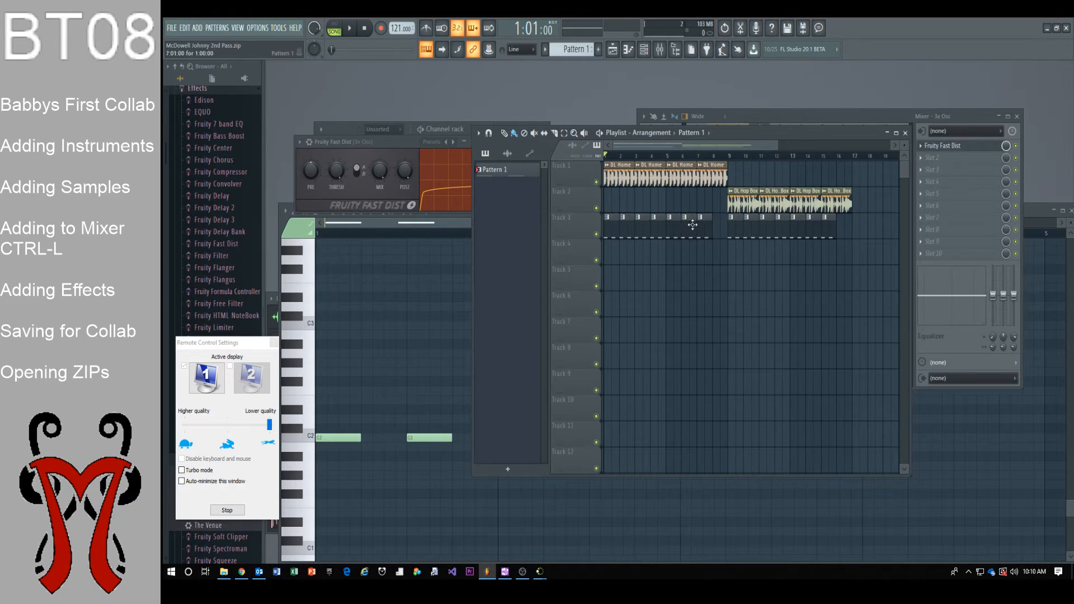
# Save the project as a zipped song named '3rd Pass' in Music > collab
pyautogui.click(170, 27)
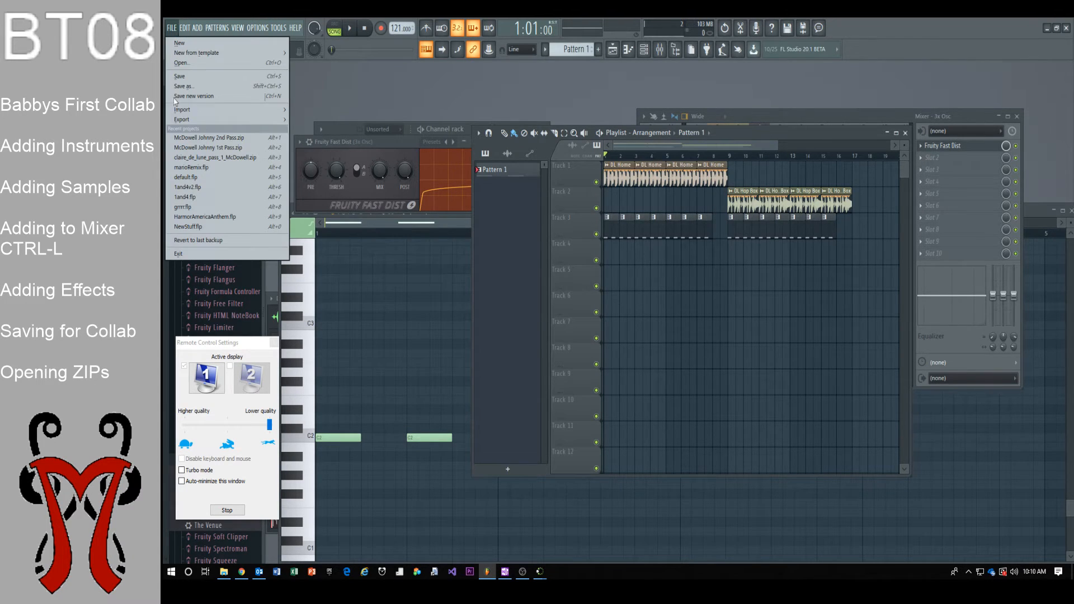
pyautogui.moveTo(187, 123)
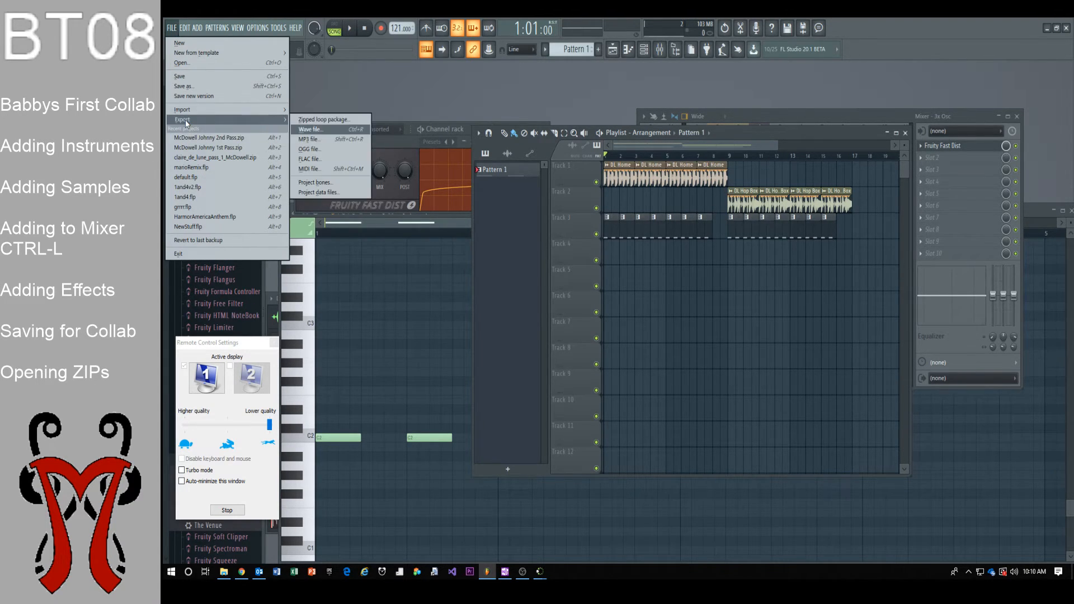
pyautogui.click(334, 119)
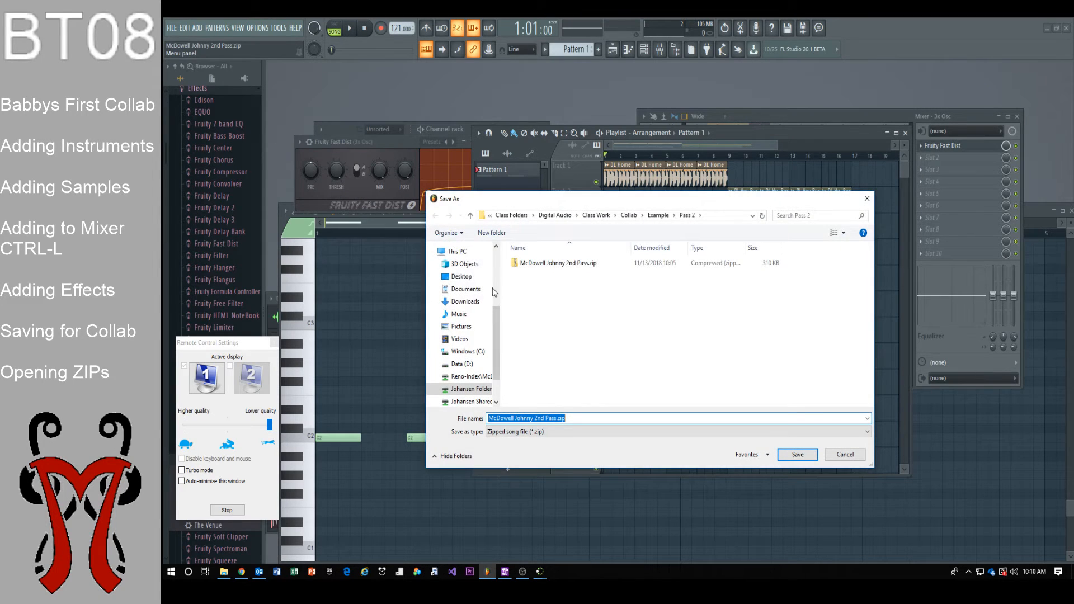
pyautogui.click(544, 418)
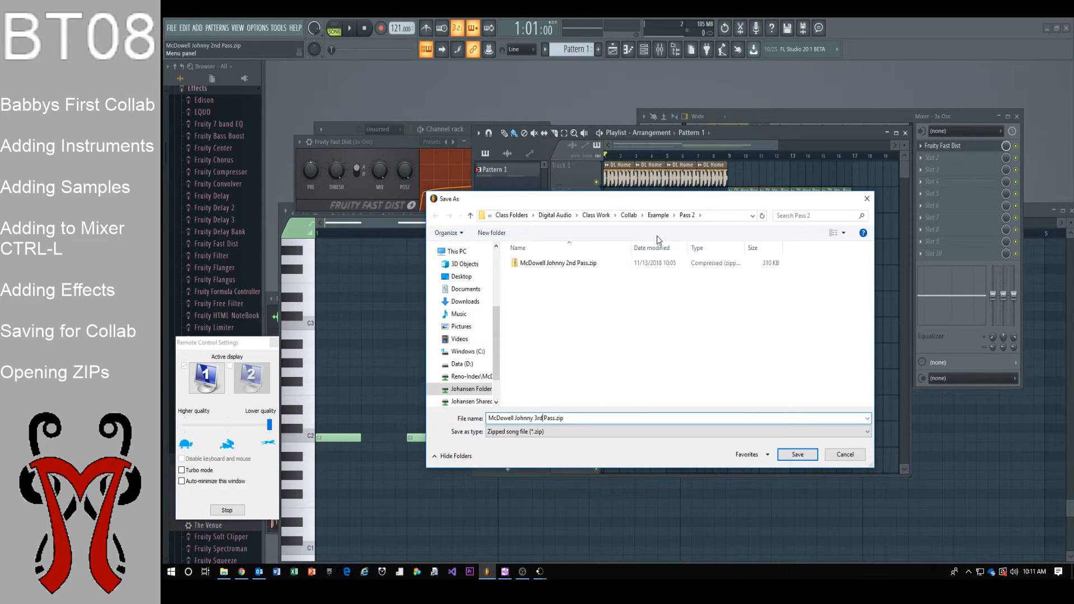
pyautogui.click(468, 316)
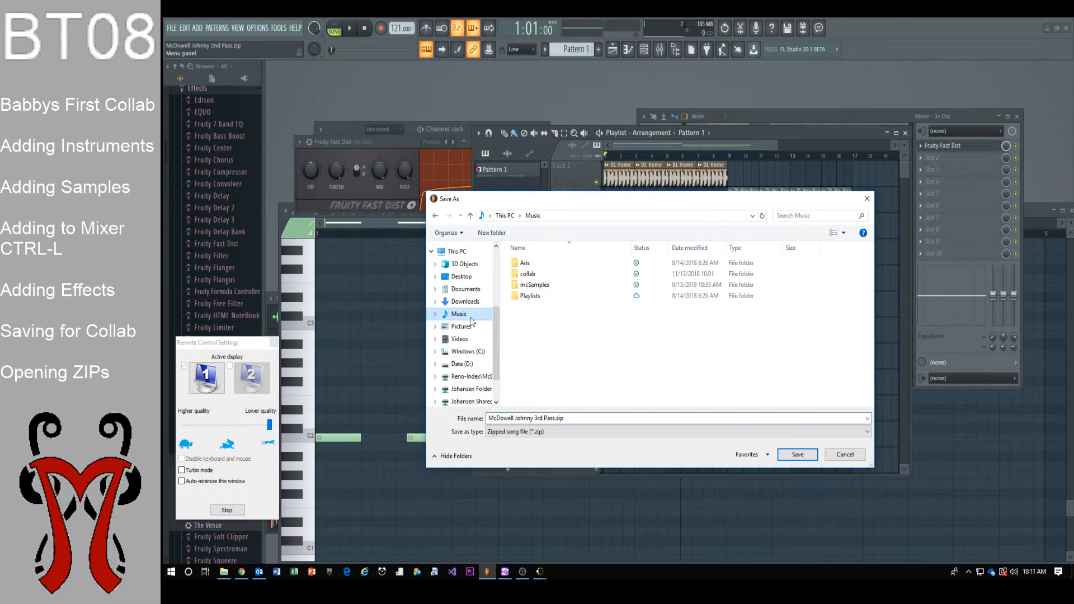
pyautogui.doubleClick(527, 273)
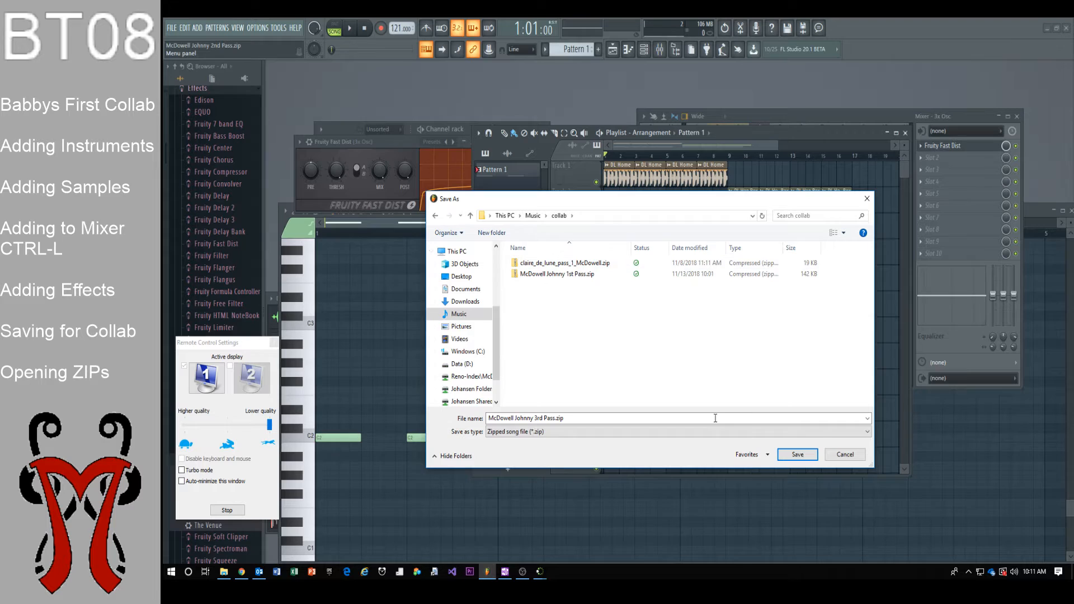
pyautogui.click(798, 455)
pyautogui.click(1046, 29)
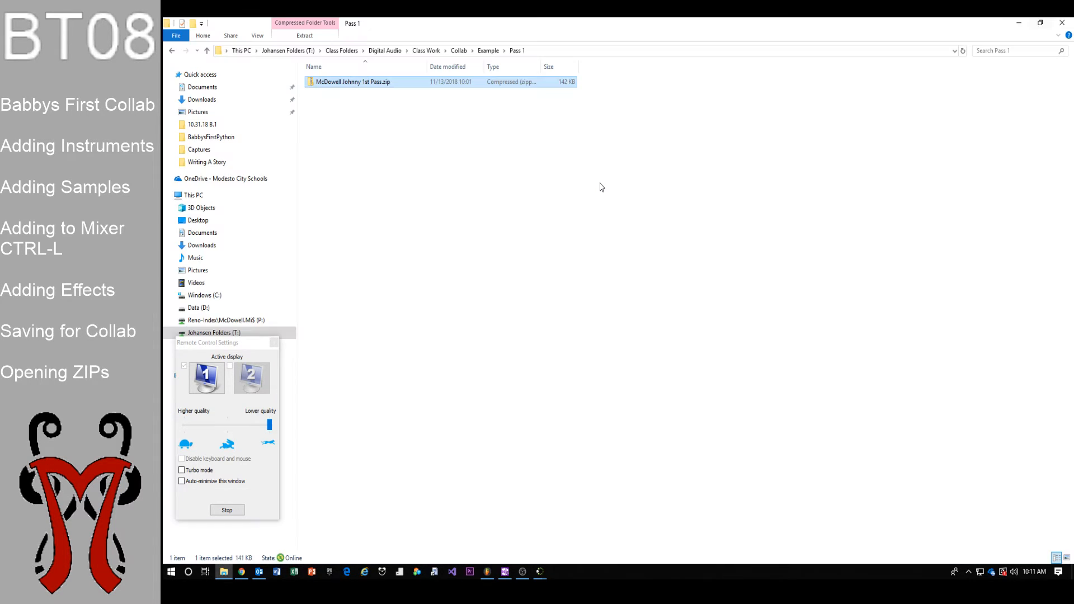
# Copy the 3rd Pass zip from the Music > collab folder
pyautogui.click(534, 249)
pyautogui.click(196, 258)
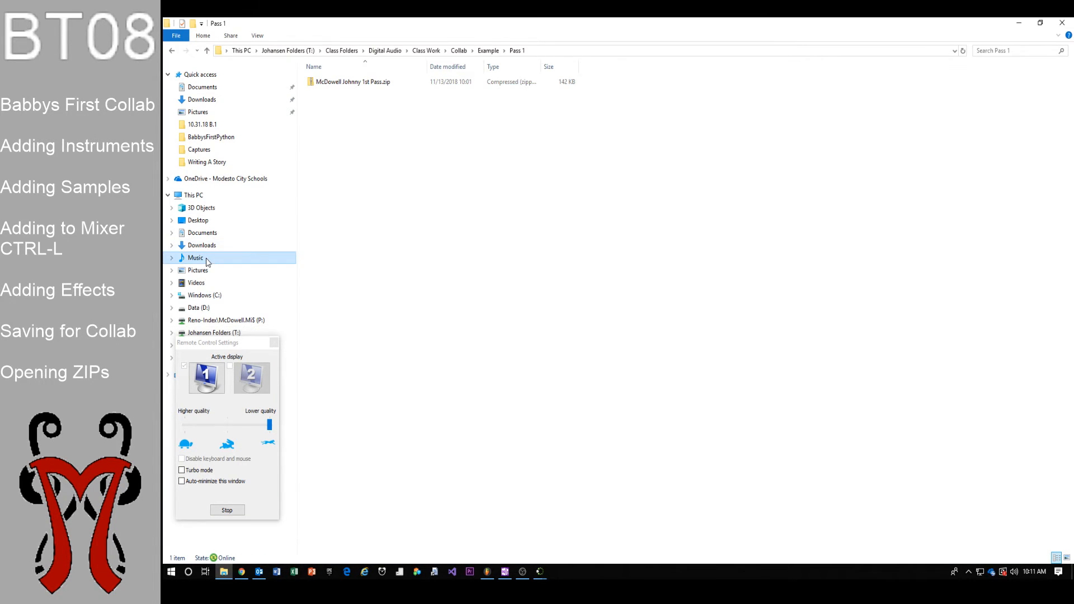
pyautogui.doubleClick(339, 93)
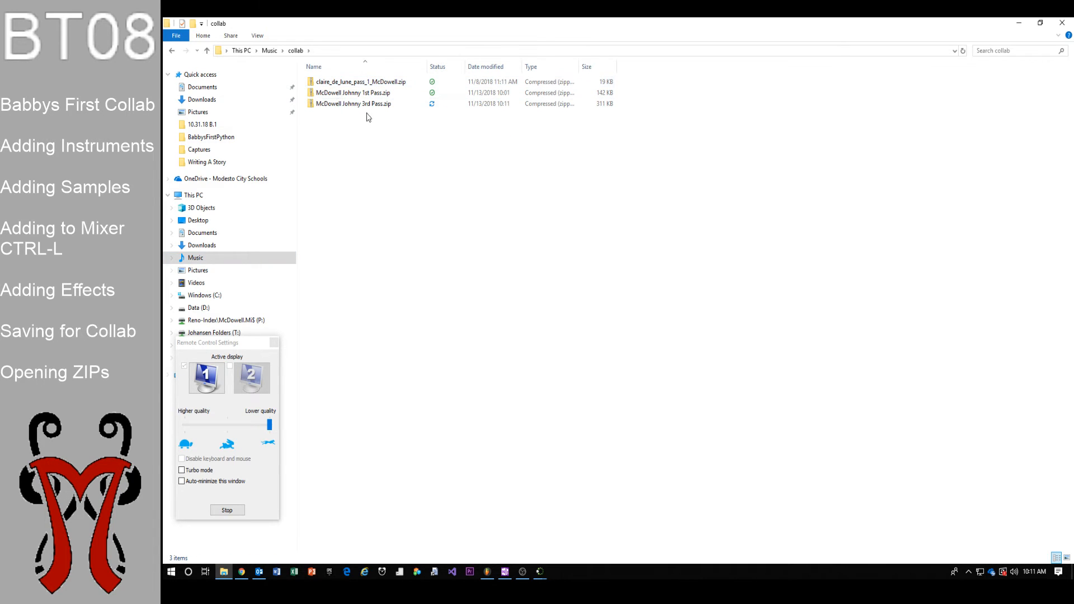
pyautogui.click(361, 106)
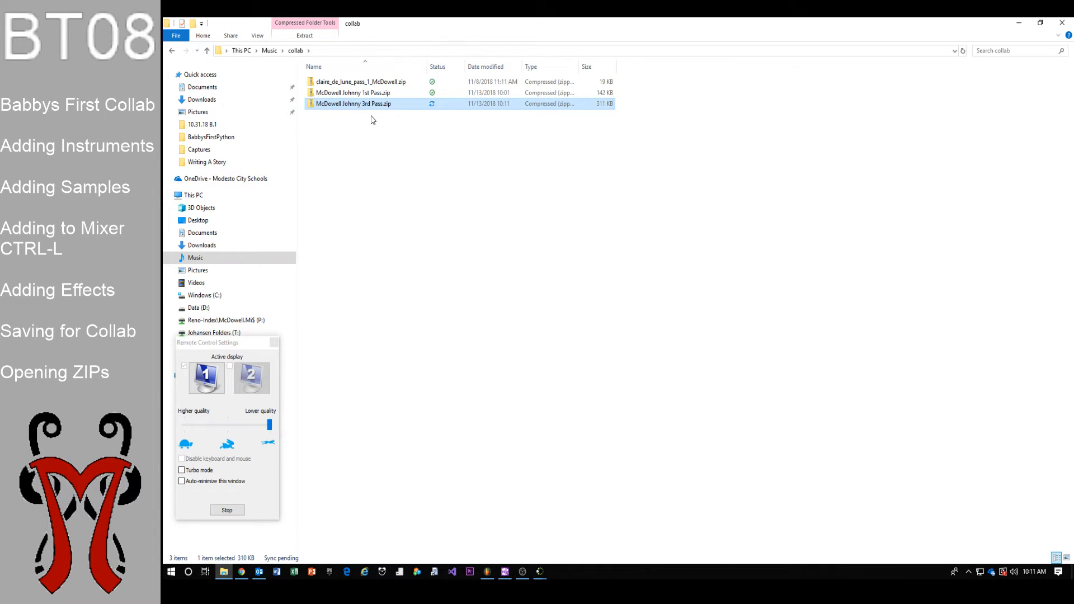
pyautogui.rightClick(367, 111)
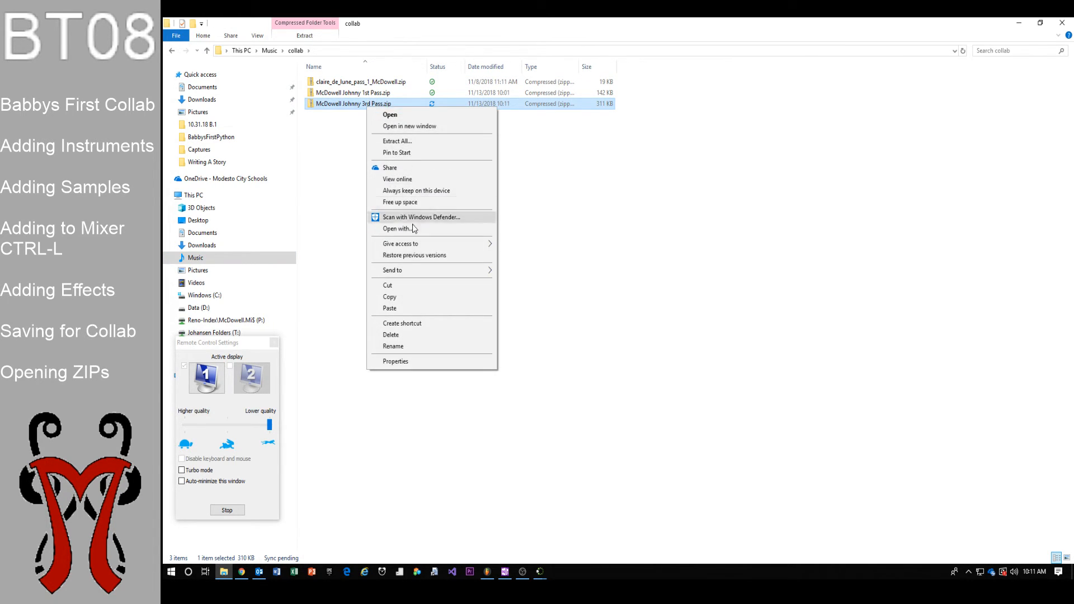
pyautogui.click(390, 297)
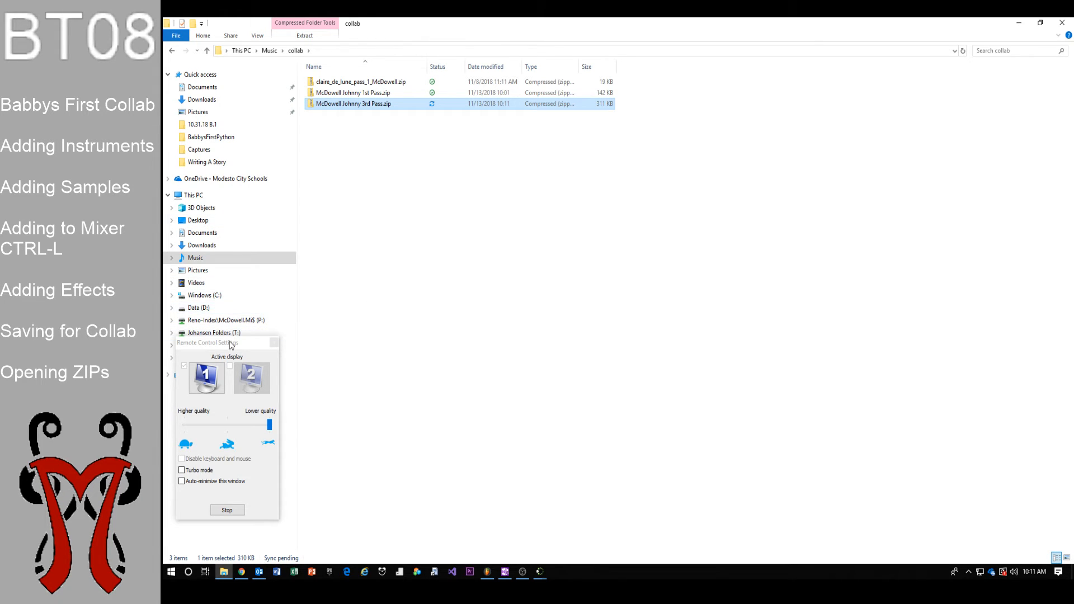
# Paste it into T: > Class Folders > Digital Audio > Class Work > Collab > Example > Pass 3
pyautogui.click(186, 335)
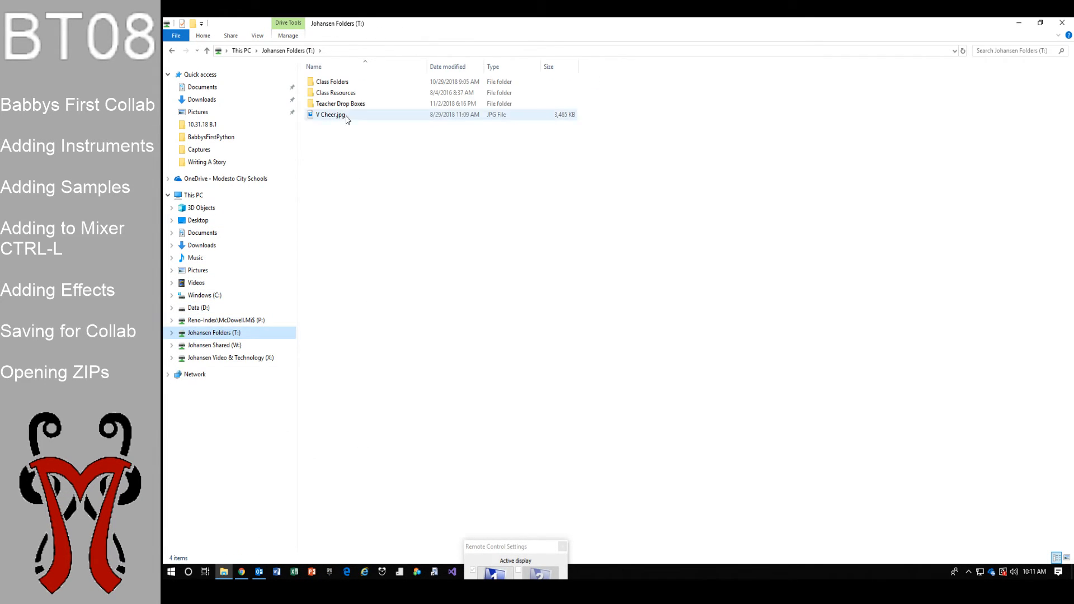
pyautogui.doubleClick(343, 84)
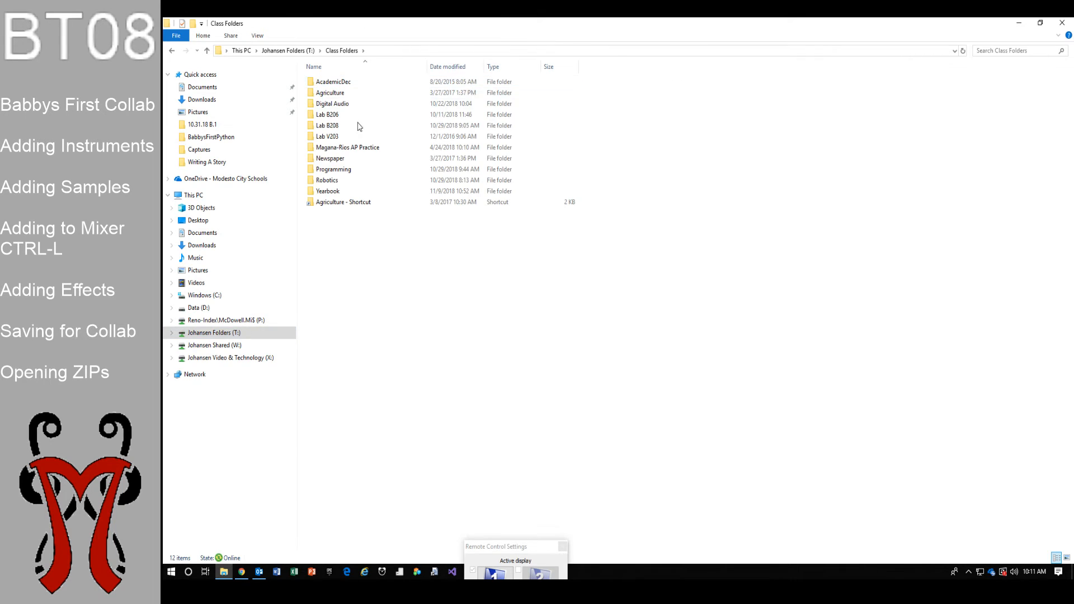
pyautogui.doubleClick(348, 104)
pyautogui.doubleClick(348, 83)
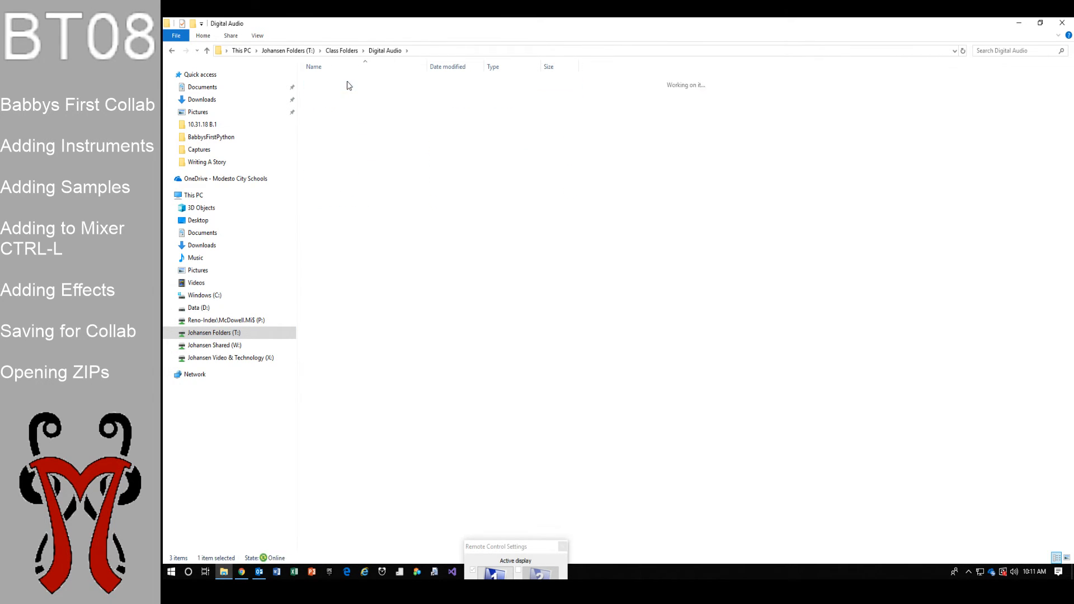
pyautogui.doubleClick(348, 84)
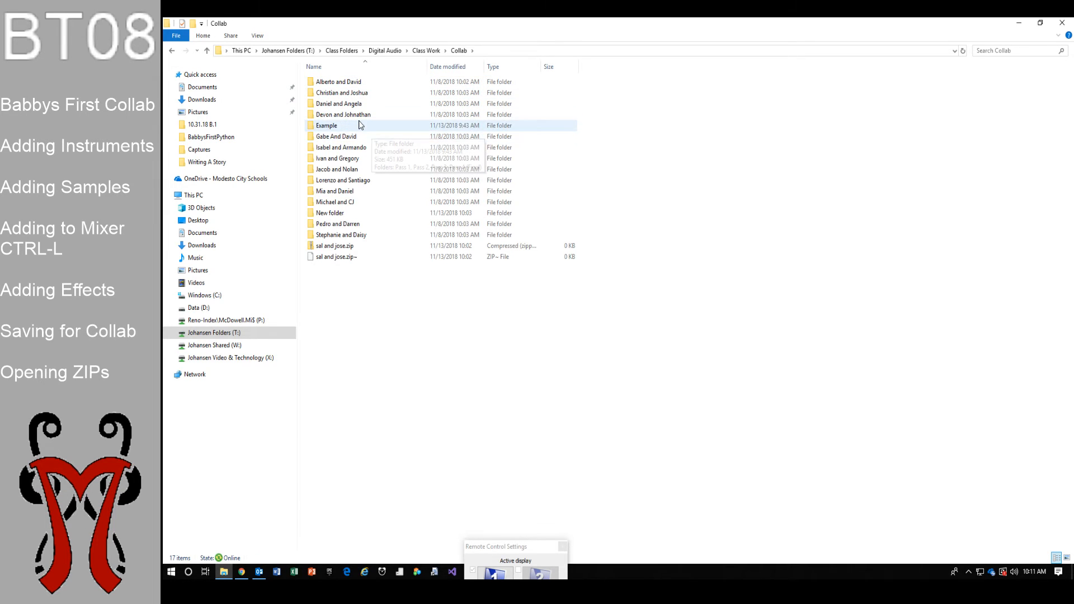
pyautogui.doubleClick(358, 123)
pyautogui.doubleClick(347, 105)
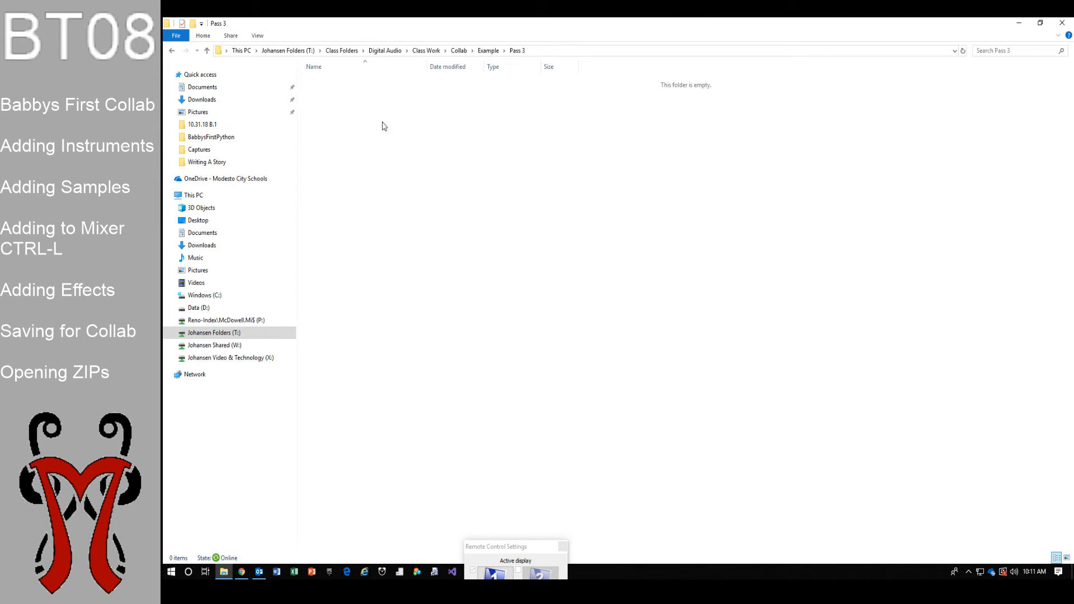
pyautogui.rightClick(422, 137)
pyautogui.click(445, 224)
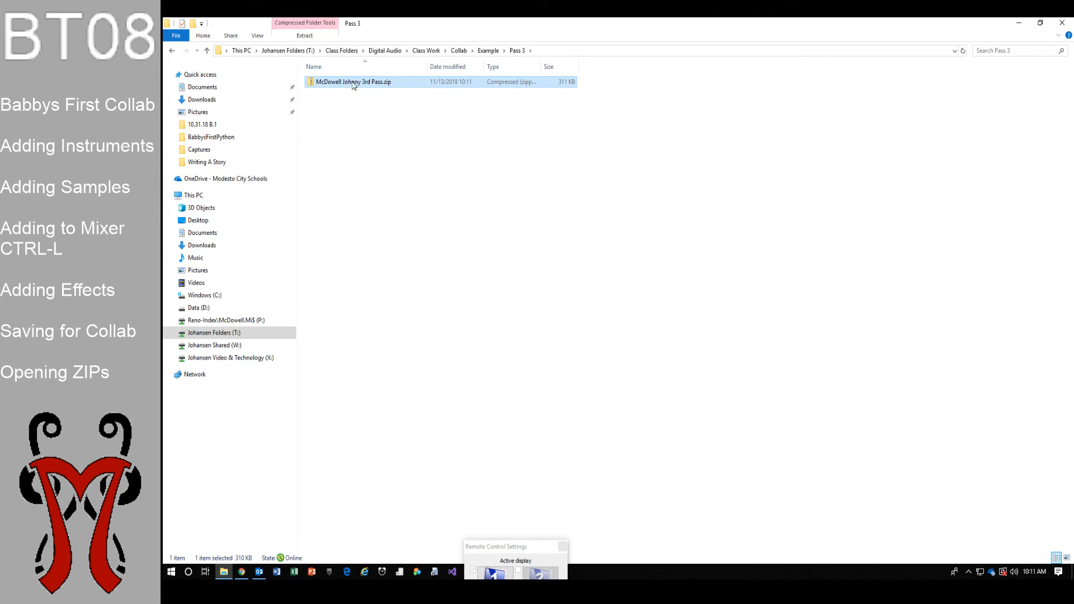
pyautogui.click(438, 136)
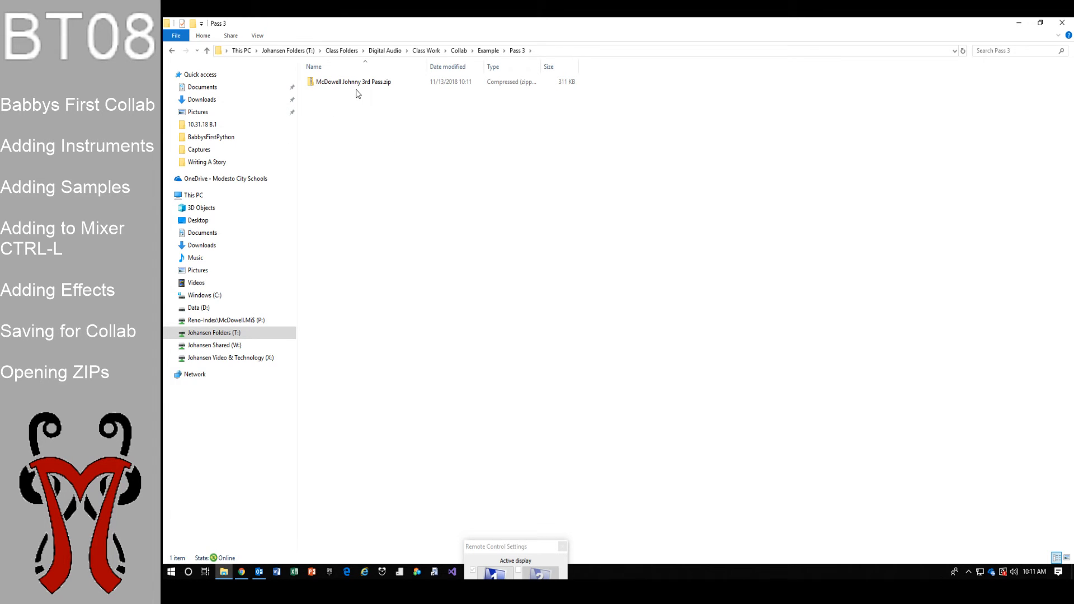
# Minimize File Explorer and switch to the LanSchool Teacher Console from the taskbar
pyautogui.click(1019, 27)
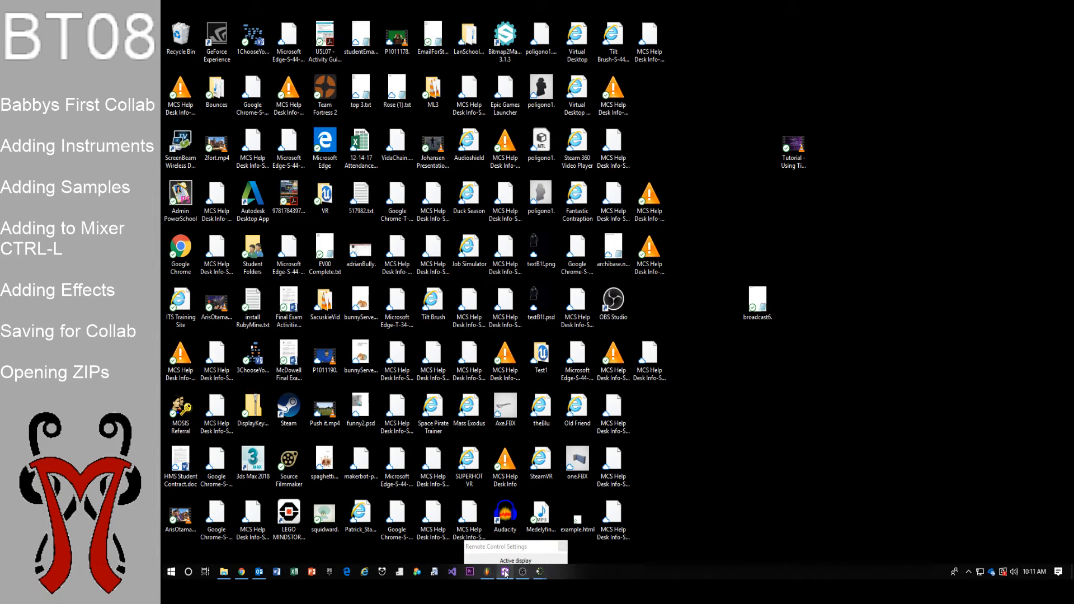
pyautogui.moveTo(546, 572)
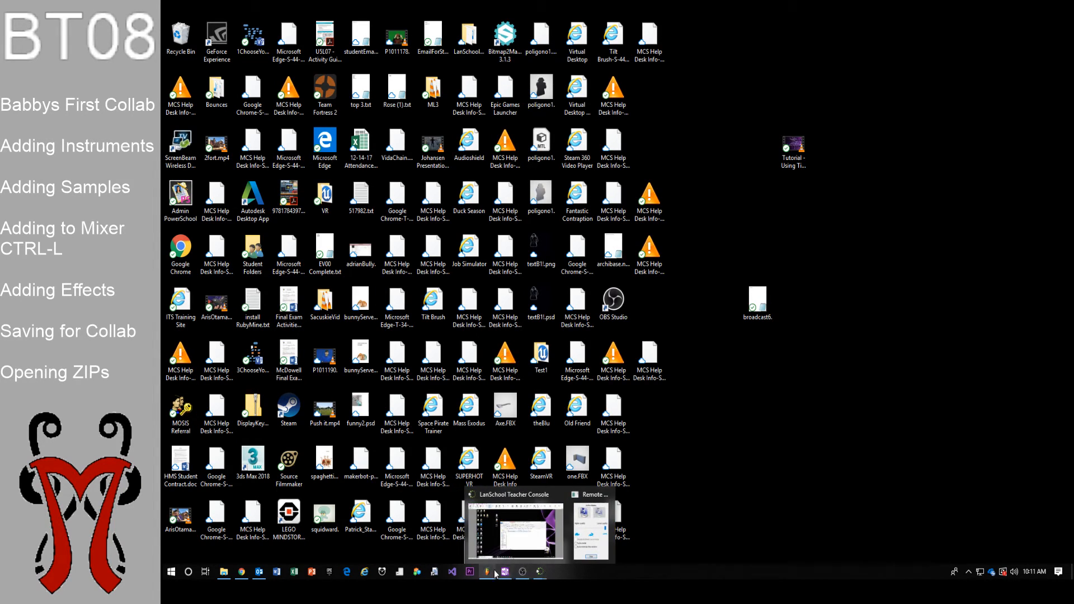
pyautogui.click(542, 498)
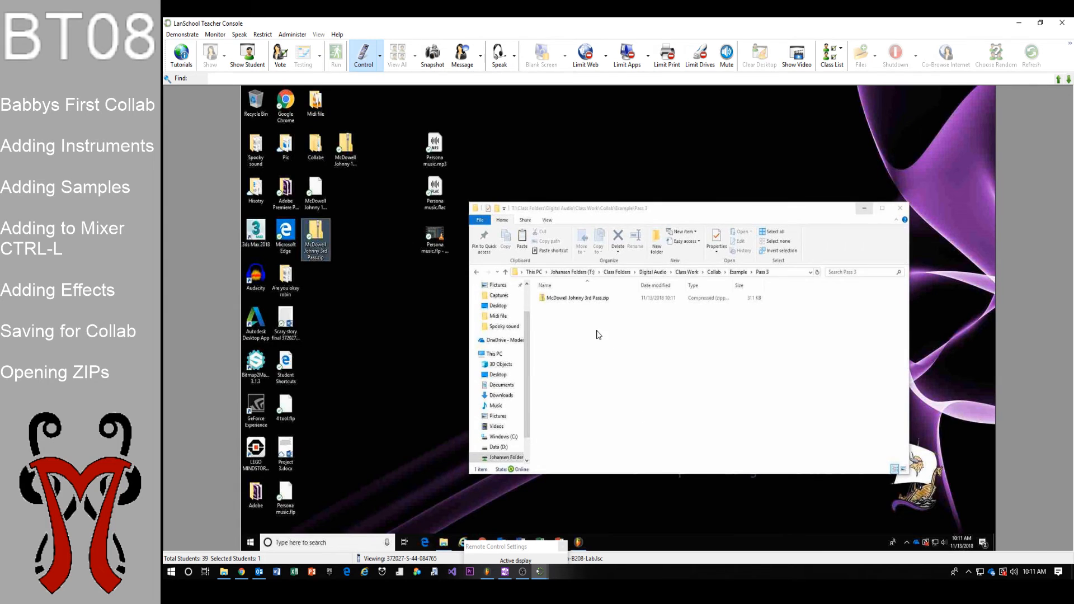
# On the student PC, close Explorer, open the 3rd Pass zip in FL Studio, and play it briefly
pyautogui.doubleClick(573, 305)
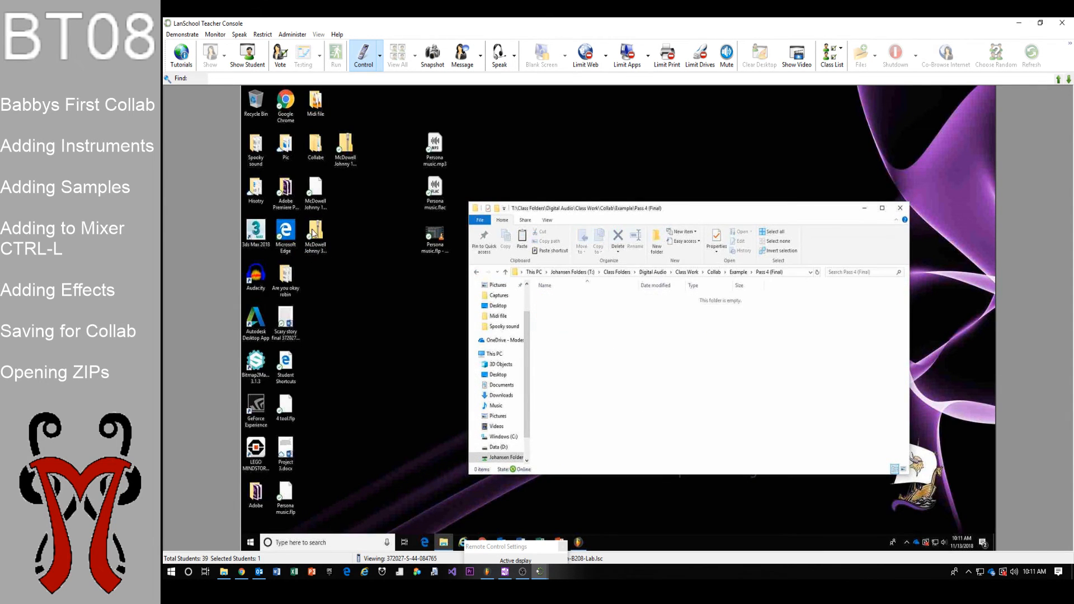
pyautogui.click(899, 208)
pyautogui.click(578, 542)
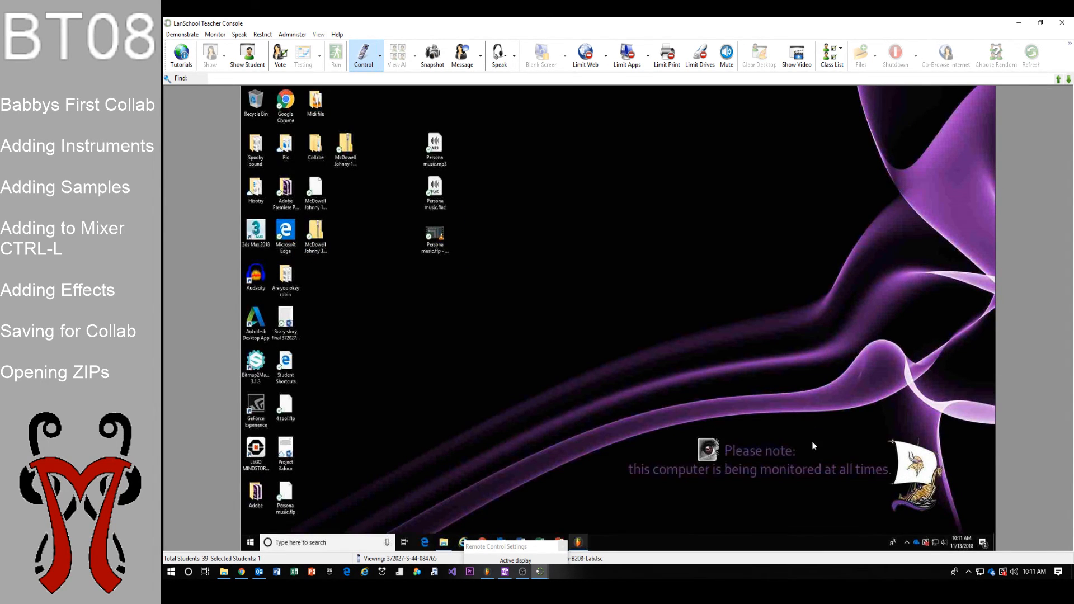
pyautogui.click(248, 95)
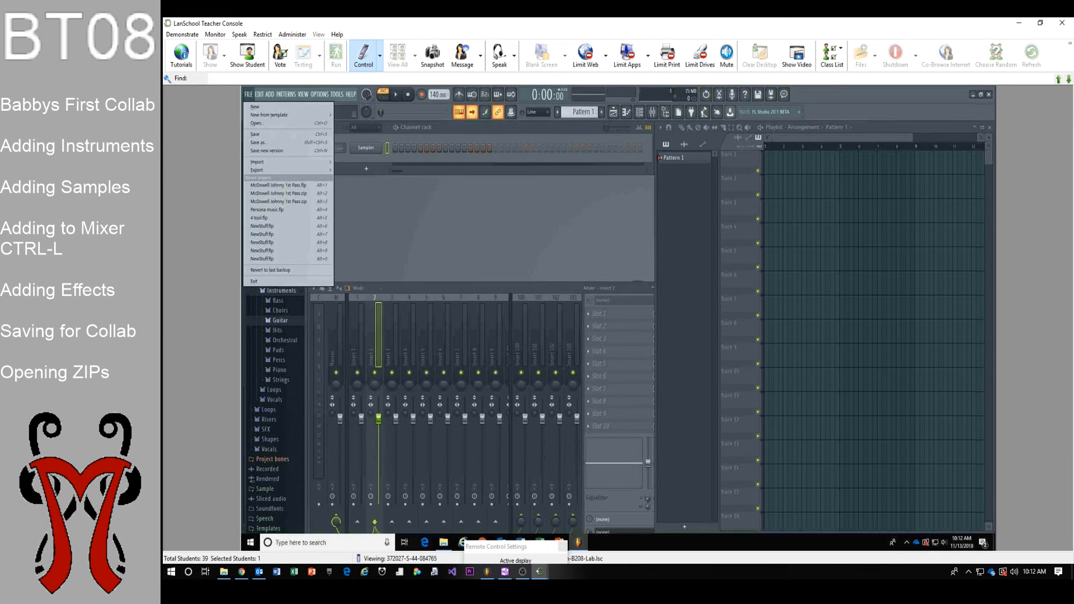
pyautogui.click(256, 123)
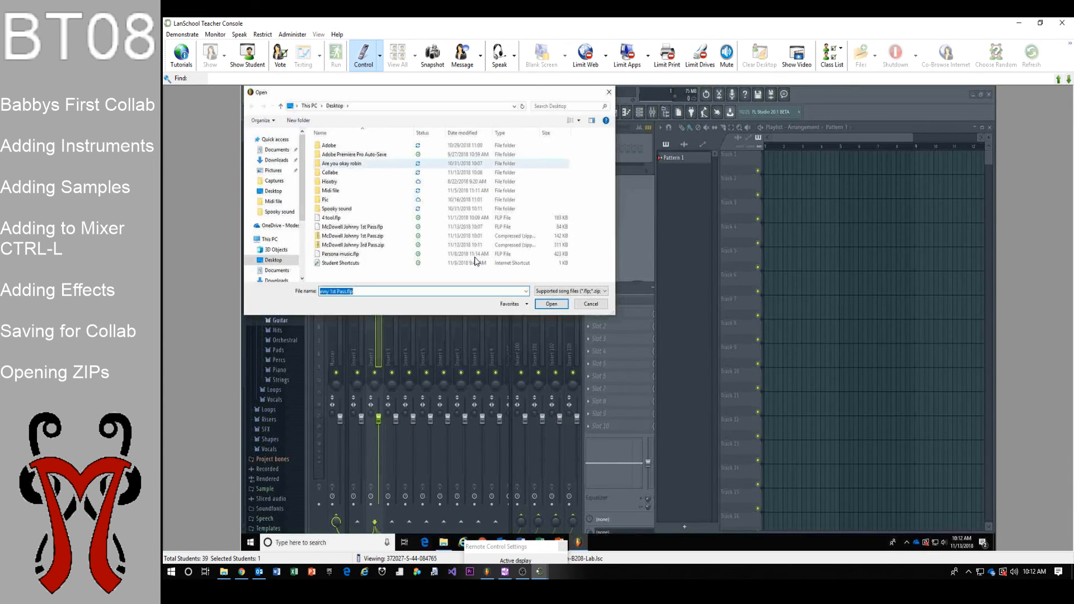
pyautogui.click(472, 245)
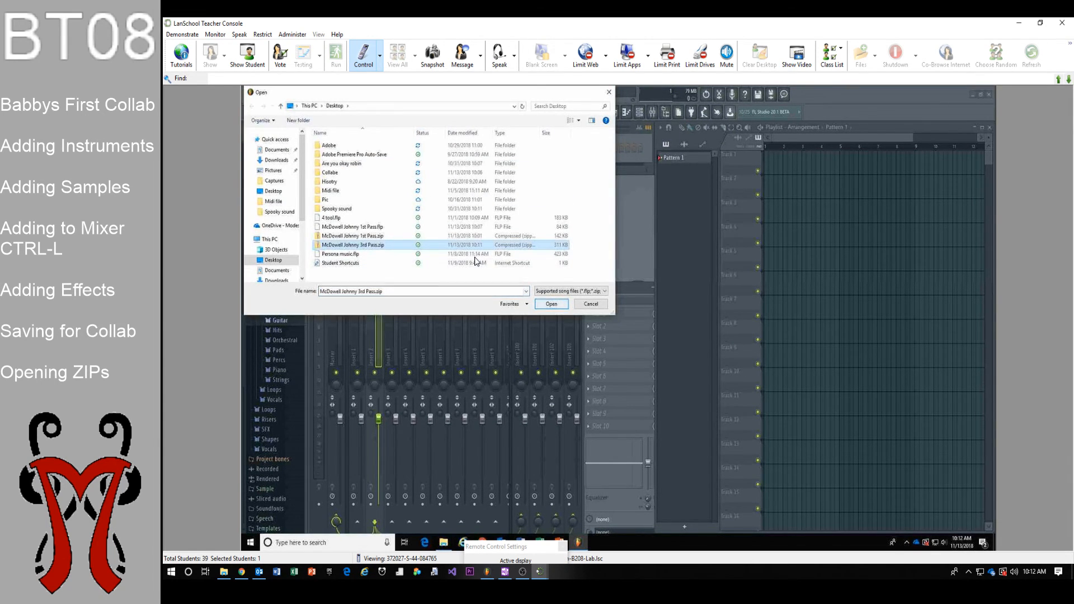
pyautogui.click(552, 303)
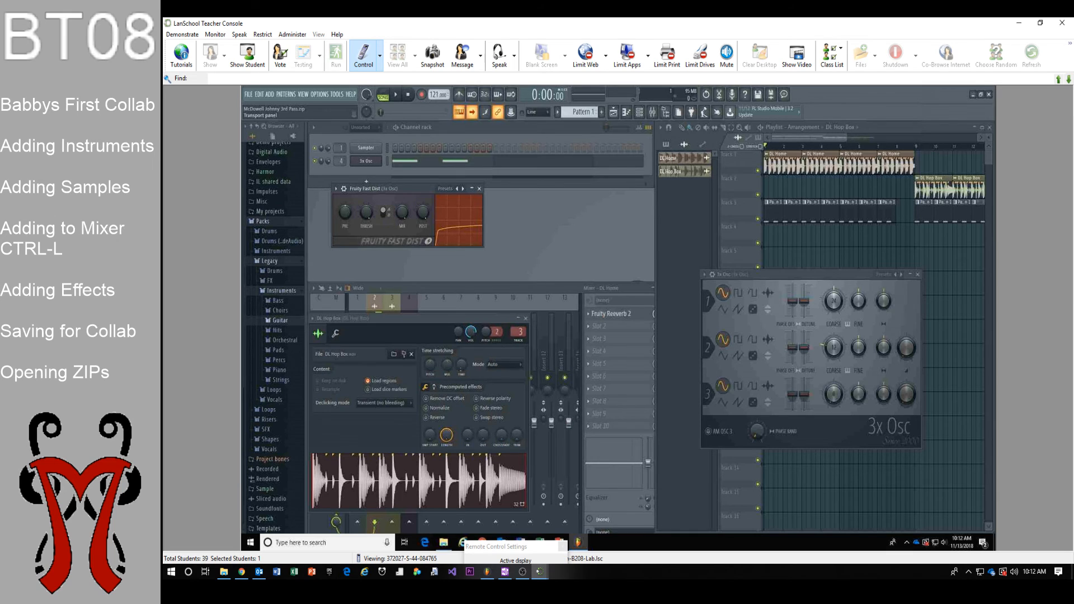
pyautogui.press('space')
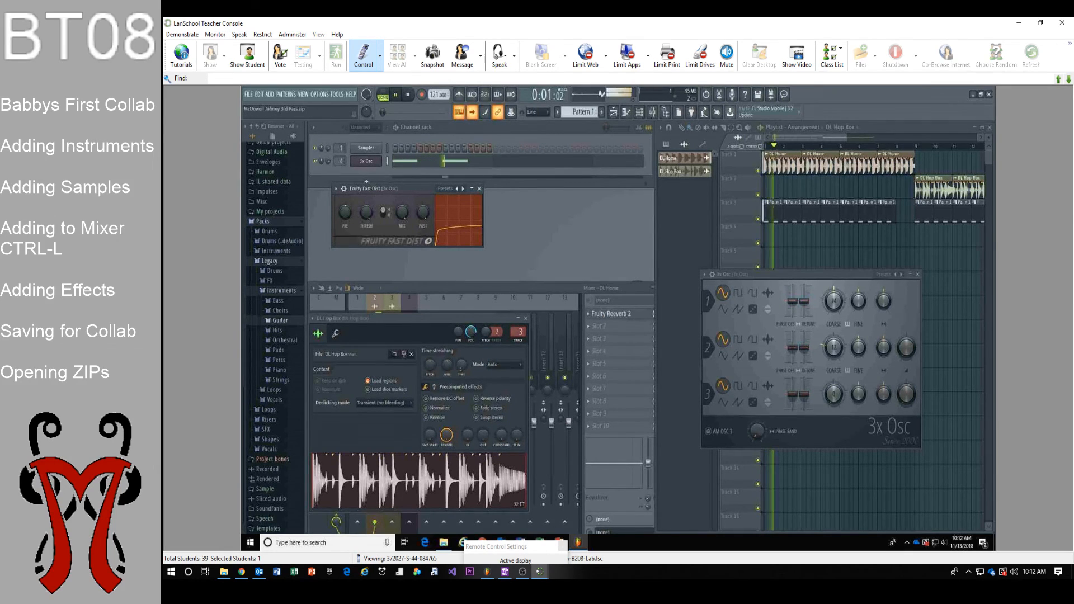
pyautogui.press('space')
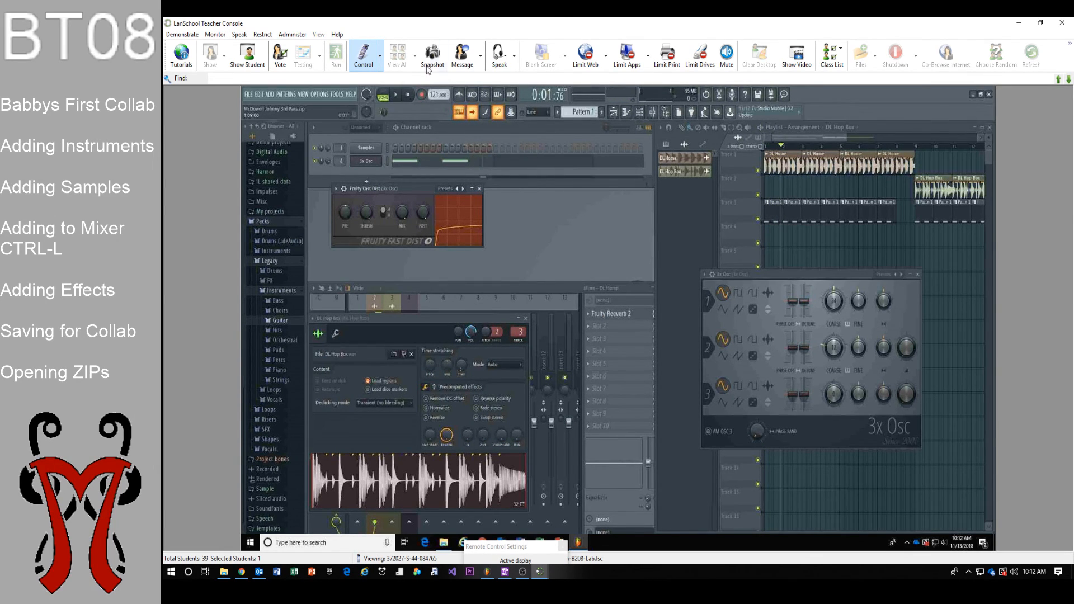
pyautogui.click(364, 59)
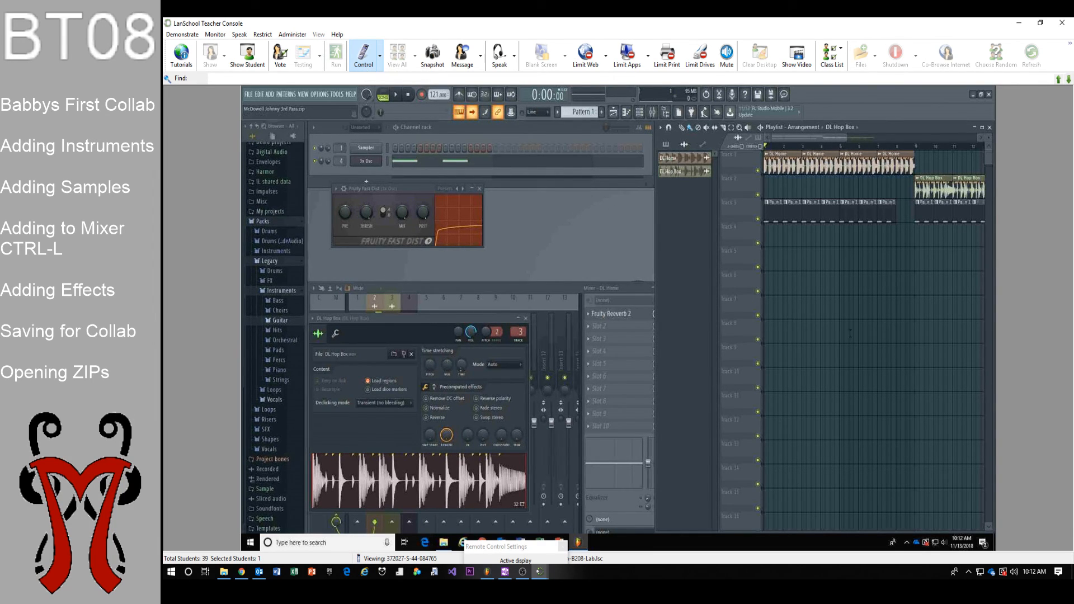